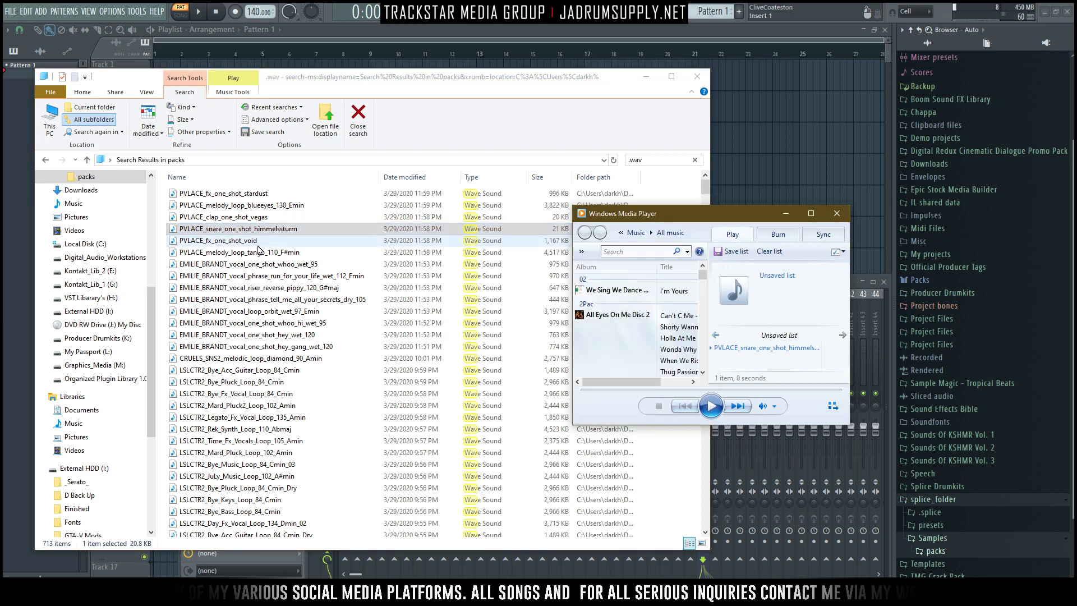
- Audition the PVLACE, EMILIE_BRANDT, CRUELS diamond and LSLCTR2 Bye guitar and pluck samples one after another
double_click(257, 245)
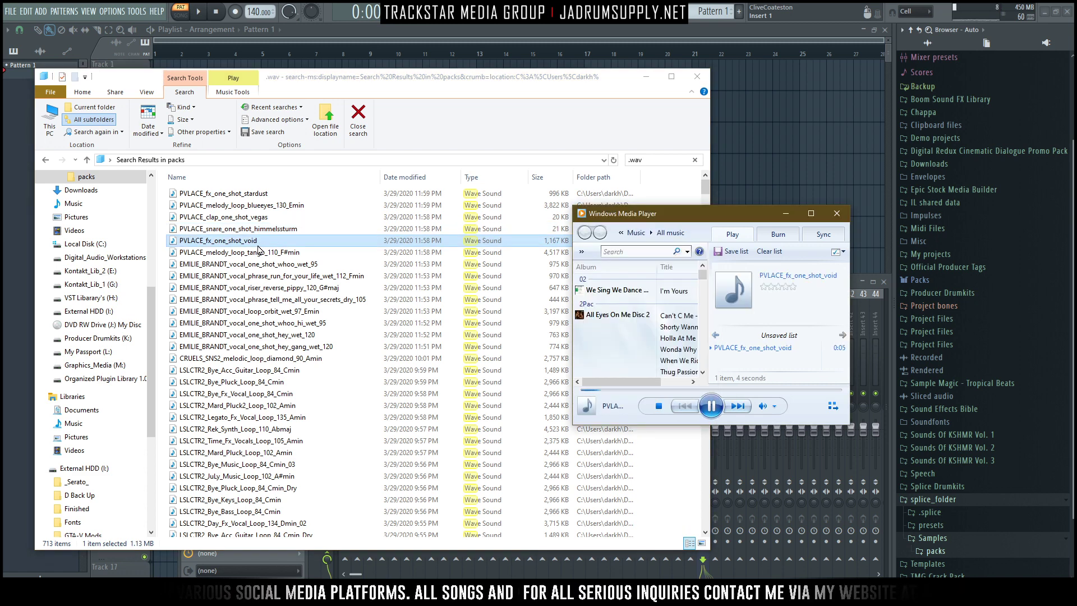
double_click(257, 251)
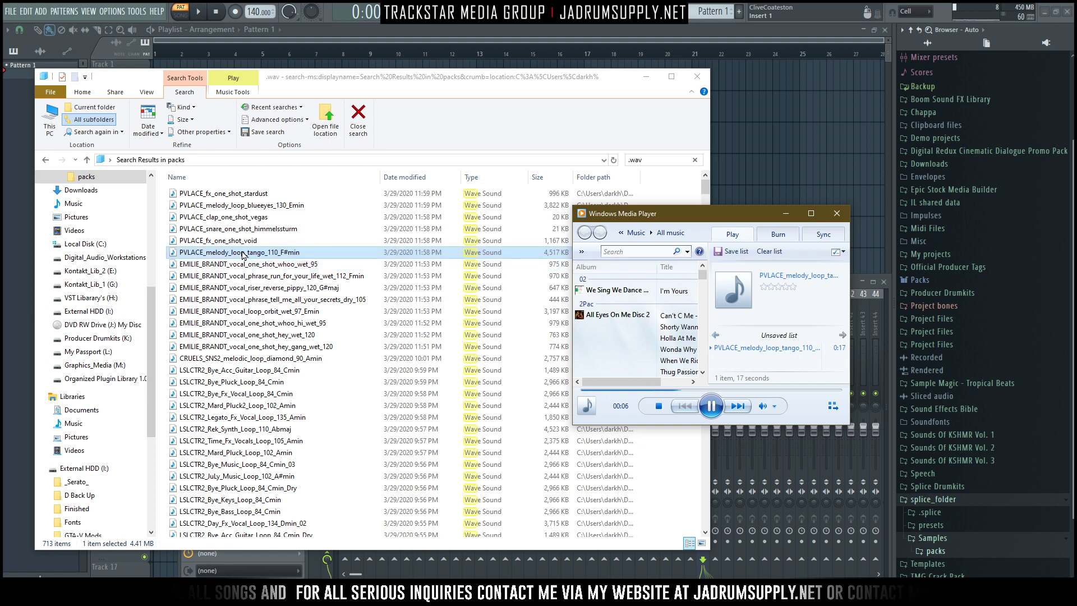
double_click(232, 269)
scroll(247, 314, down, 1)
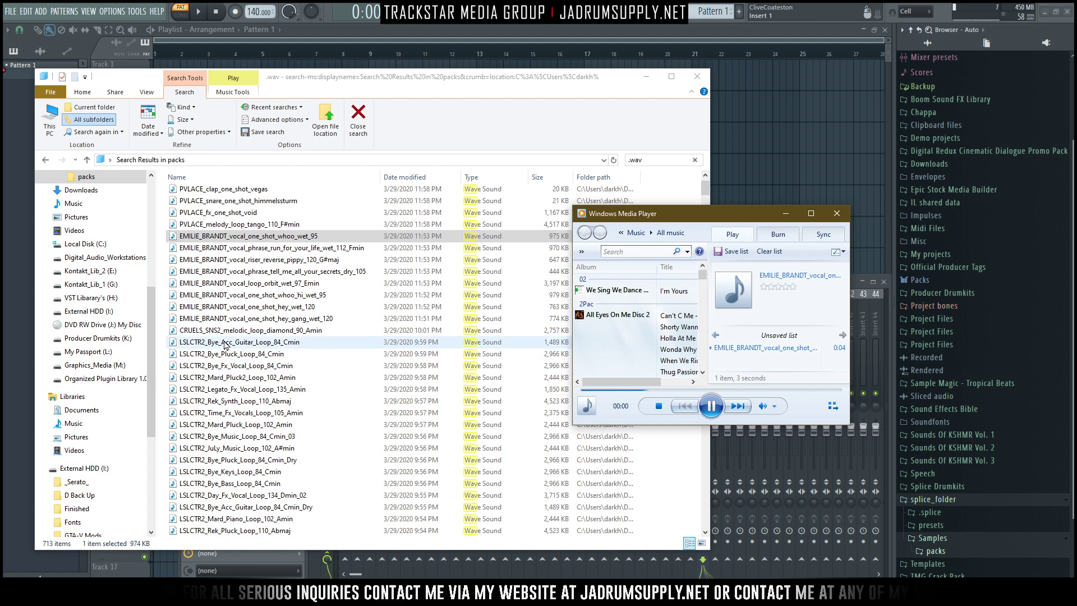
double_click(252, 332)
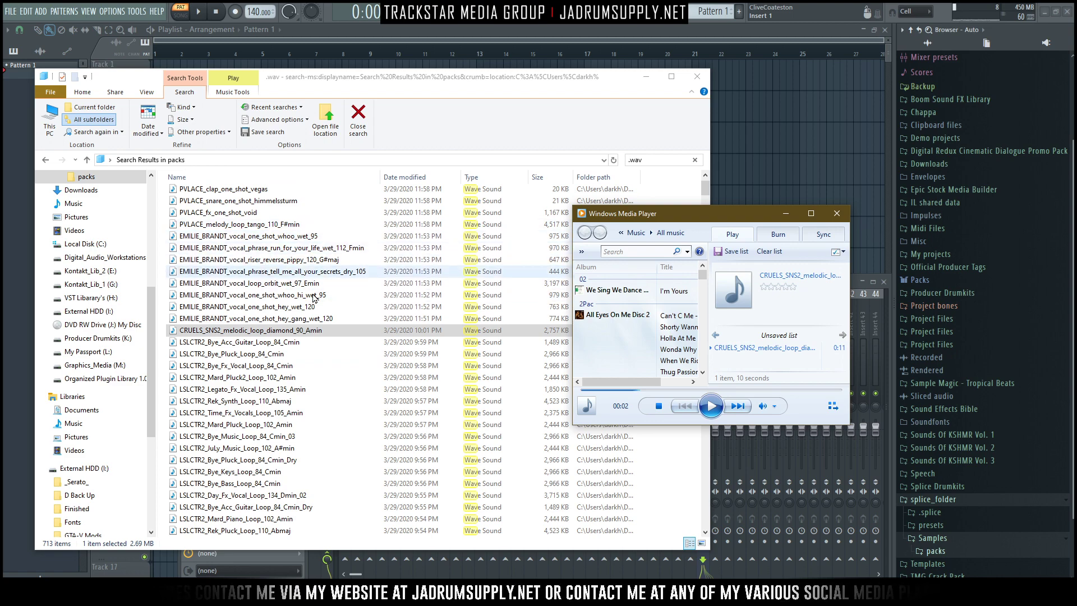
double_click(263, 343)
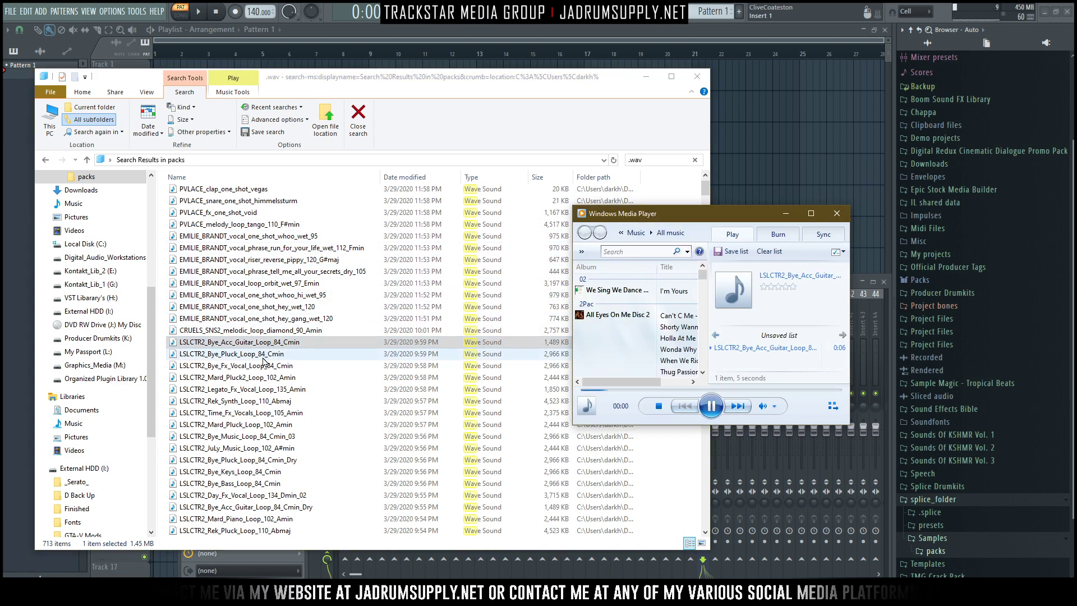
double_click(270, 355)
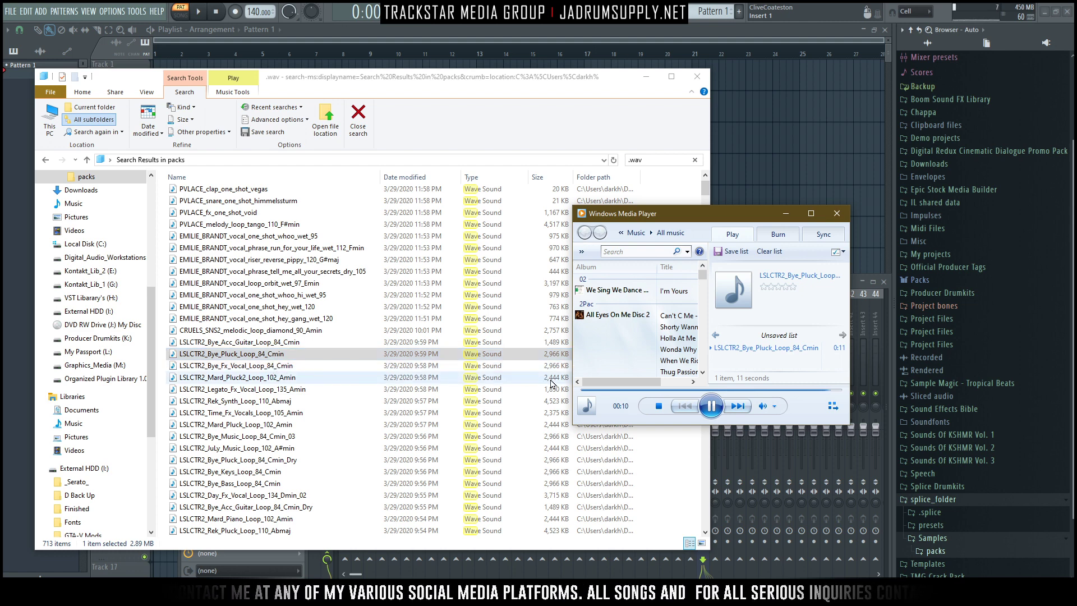
- Move the file window and media player clear of the playlist, replay LSLCTR2_Bye_Pluck_Loop_84_Cmin and close the player
drag(412, 84, 875, 225)
click(775, 209)
drag(716, 197, 805, 66)
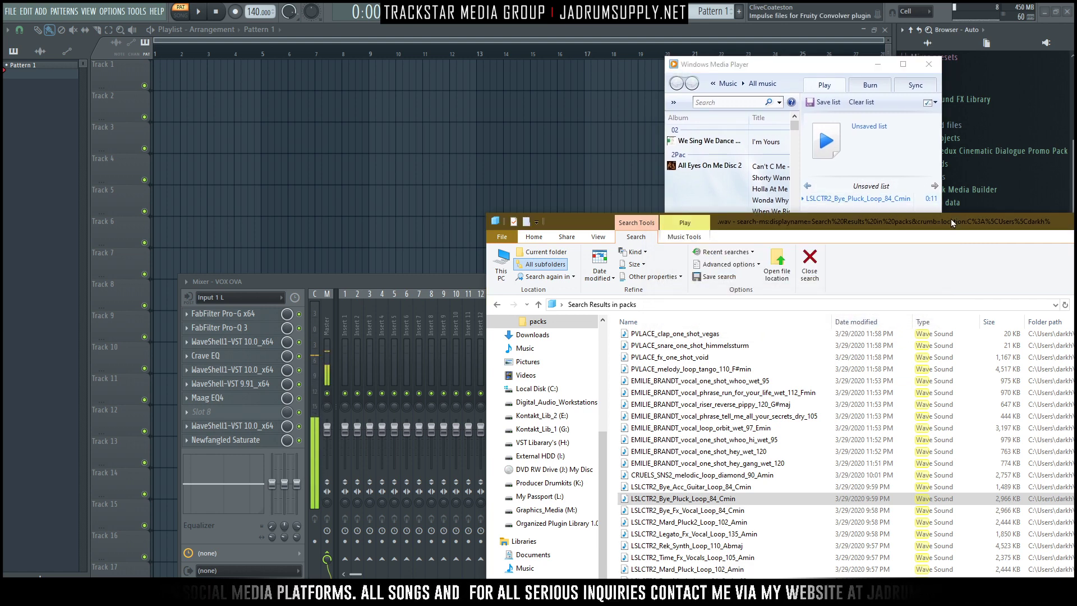
drag(950, 219, 950, 177)
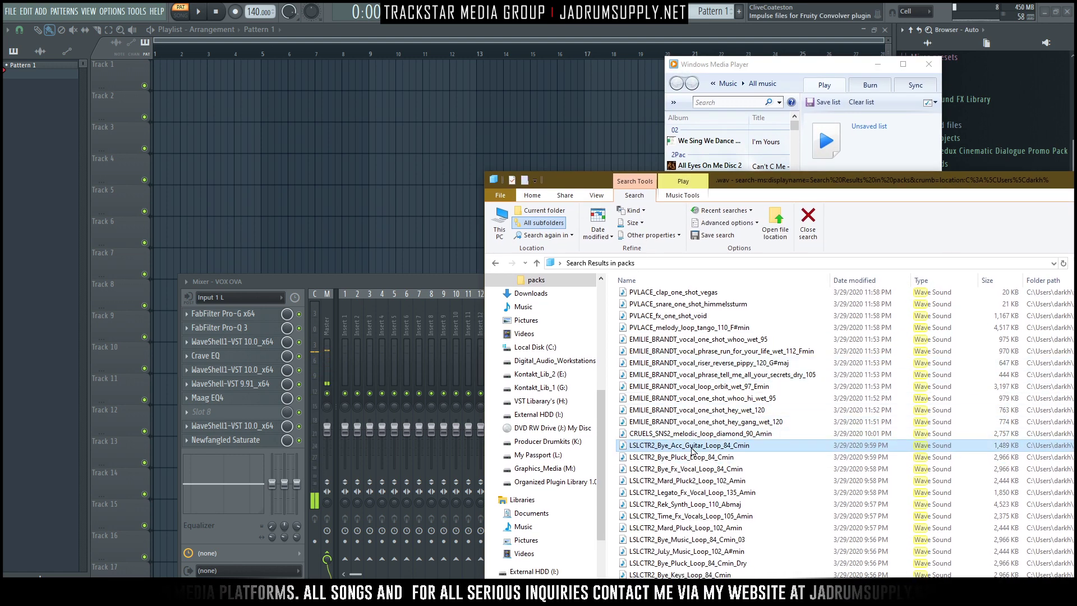
double_click(685, 457)
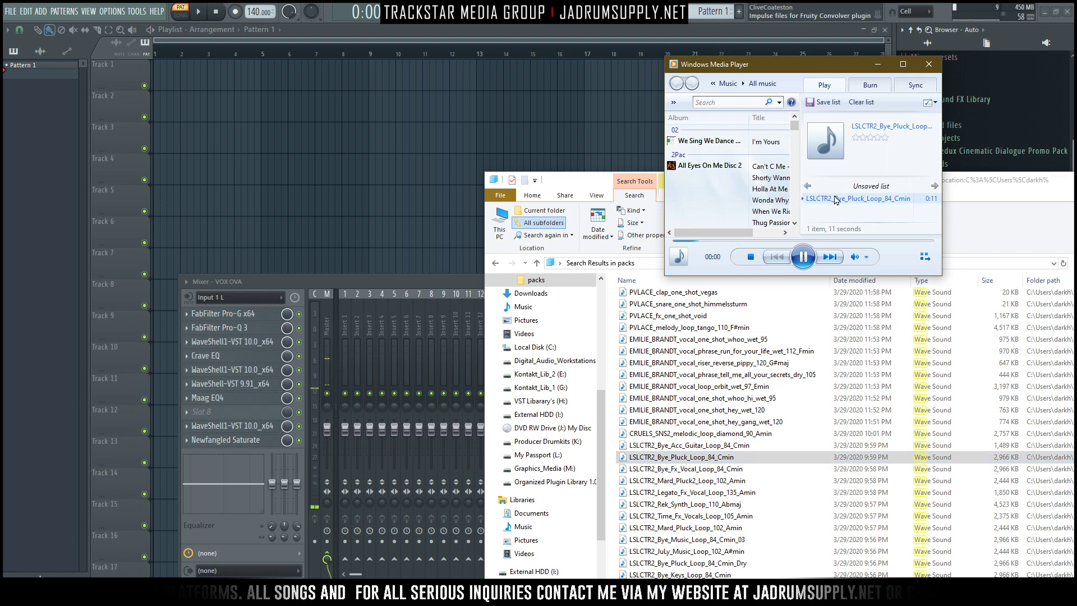
click(921, 67)
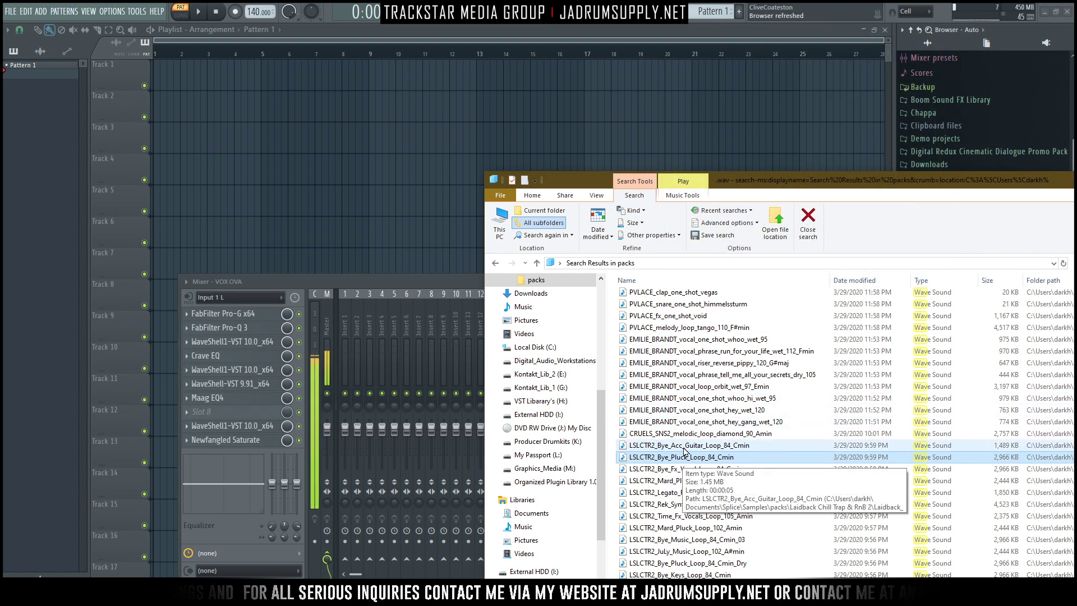
- Import the LSLCTR2 Bye Acc_Guitar, Pluck and Fx_Vocal 84 Cmin loops together into the playlist, starting at bar 1 on Tracks 1 to 3
click(685, 447)
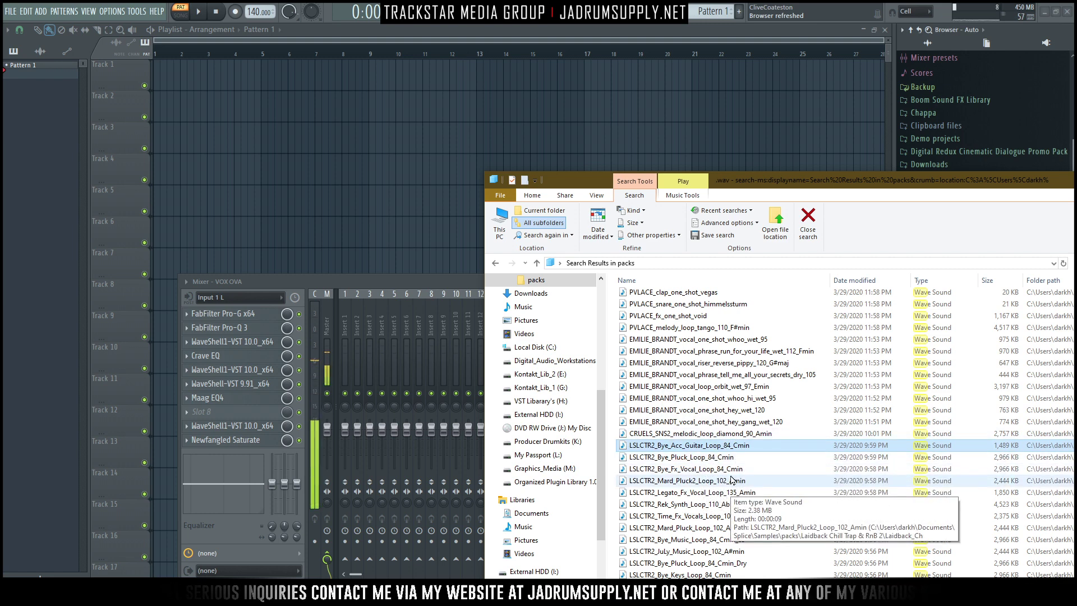
ctrl+click(720, 458)
ctrl+click(704, 469)
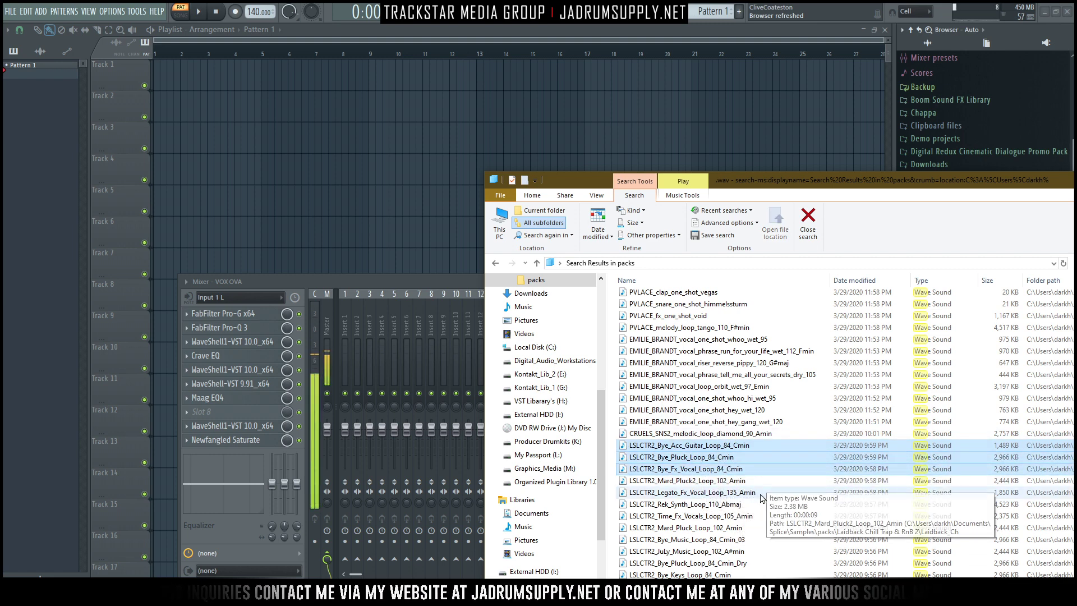
drag(697, 458, 219, 115)
drag(318, 241, 161, 76)
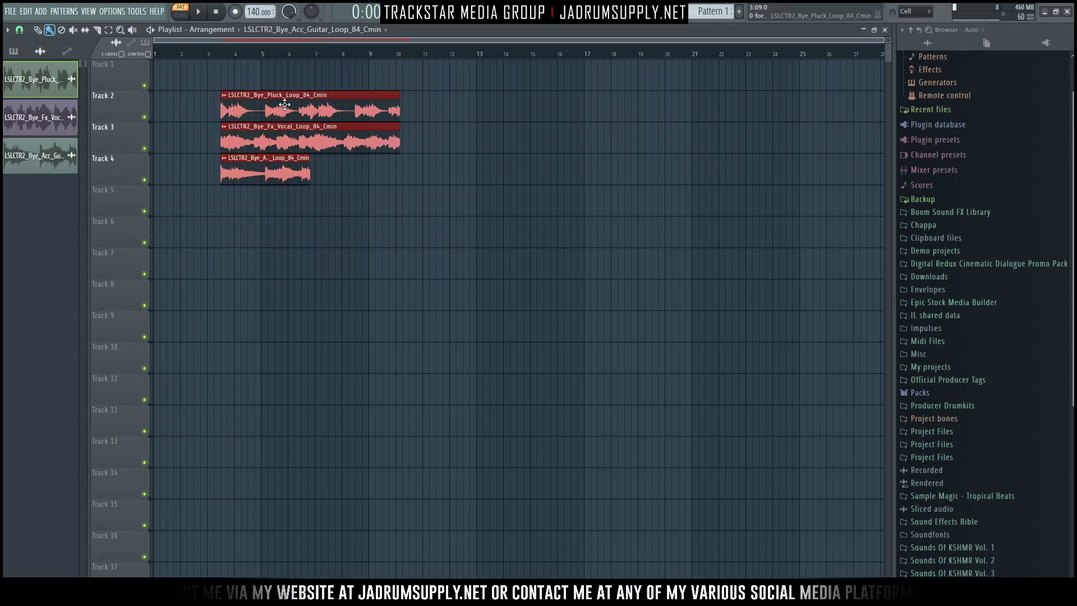
drag(281, 106, 193, 28)
click(306, 221)
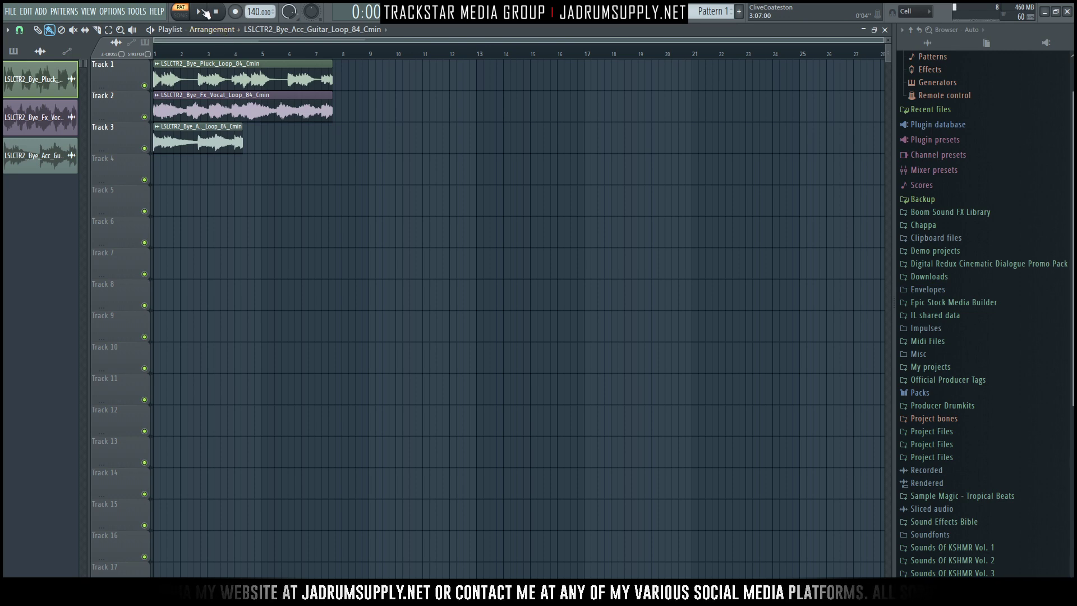
- Copy the pluck channel's 50% pan value and paste it onto the volume of all three sample channels
double_click(200, 79)
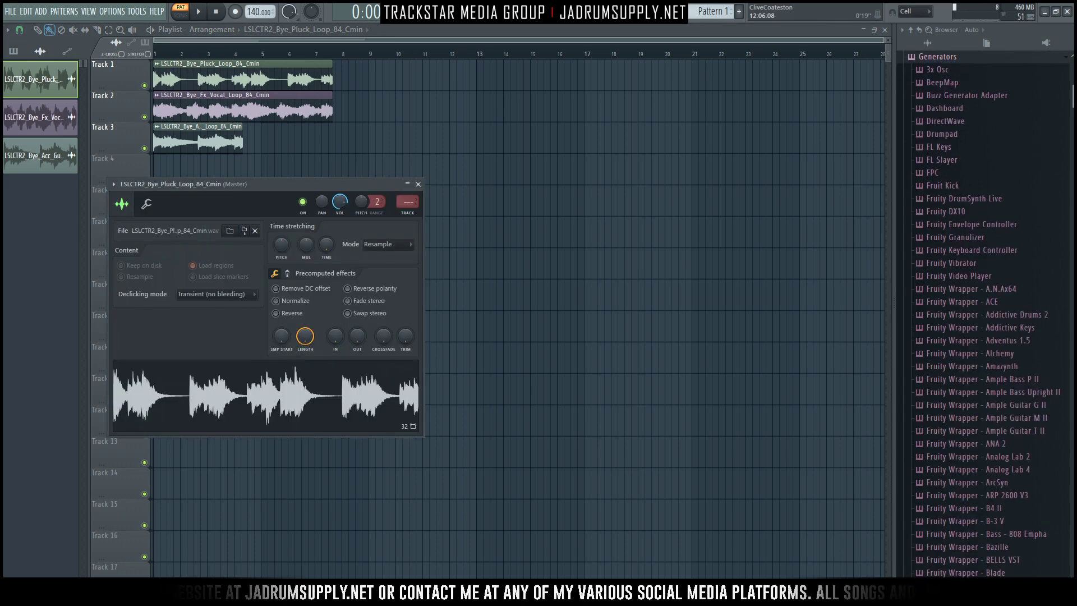
key(F6)
right_click(338, 62)
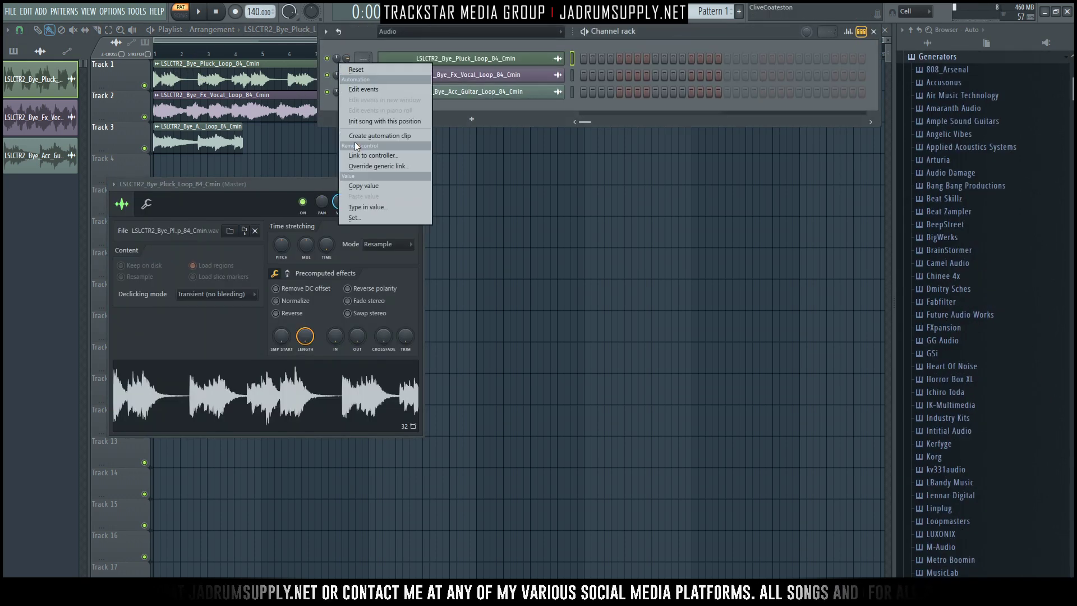
click(362, 182)
right_click(346, 63)
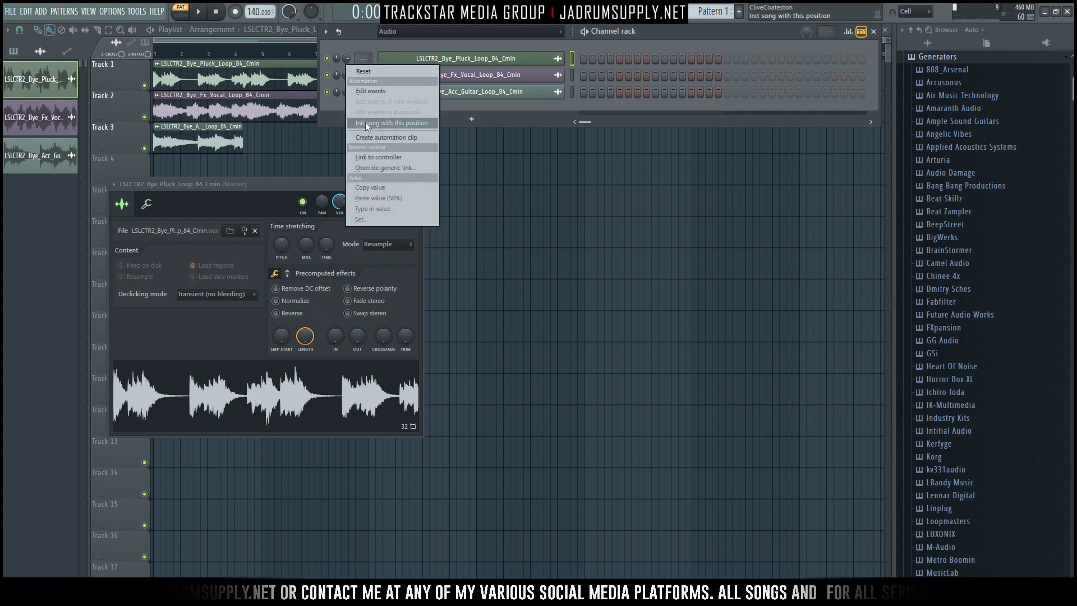
click(372, 198)
right_click(350, 78)
click(379, 213)
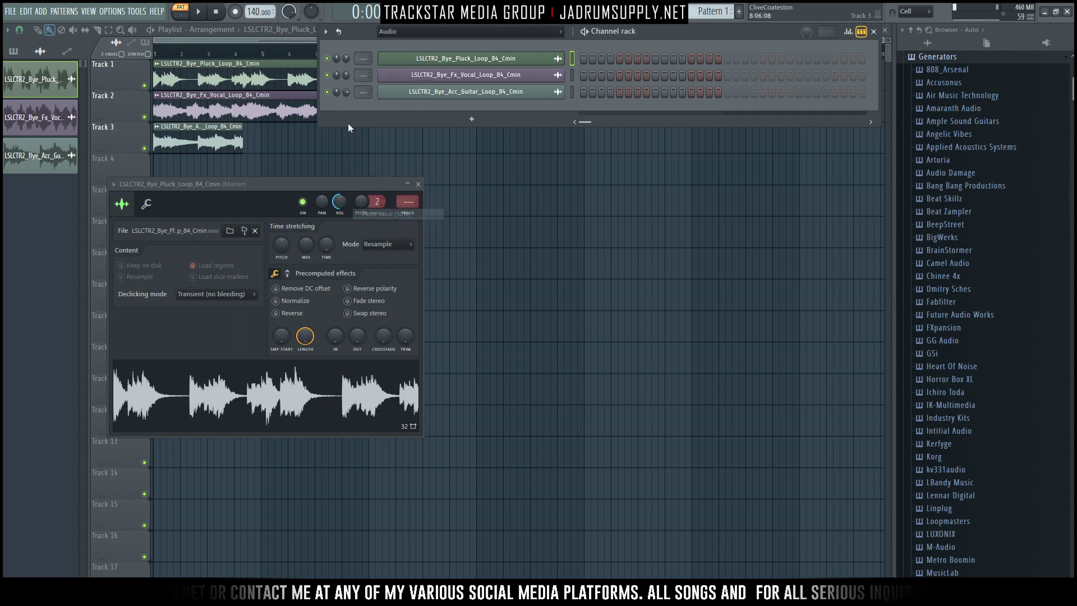
right_click(346, 94)
click(399, 229)
right_click(347, 164)
- Move the vocal and guitar clips away to around bar 13, play the pluck loop alone, and set the project tempo to 84 BPM
drag(211, 108, 524, 114)
drag(252, 53, 151, 52)
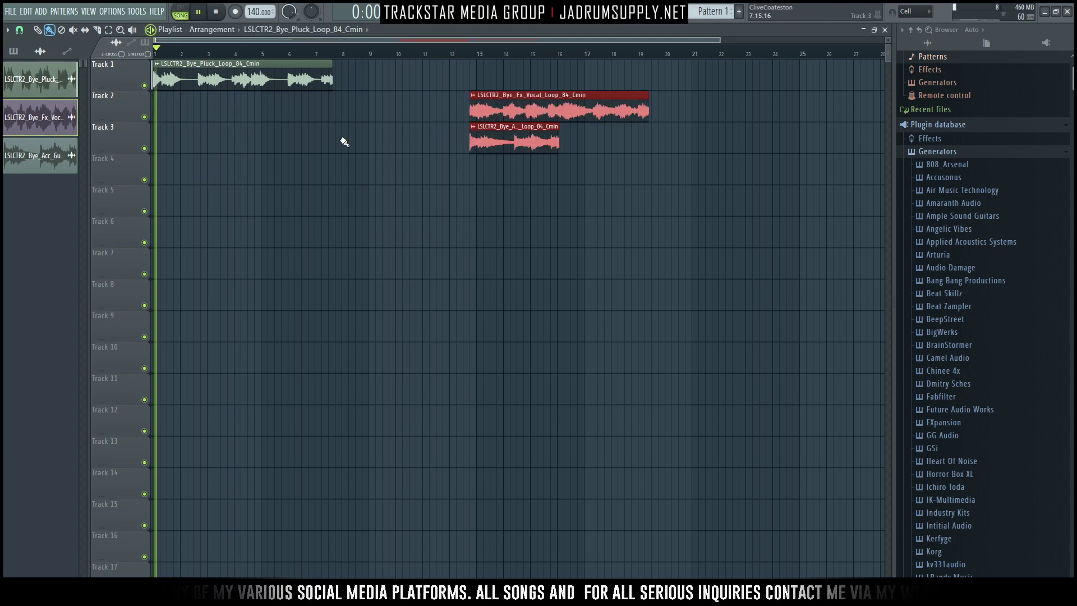
key(space)
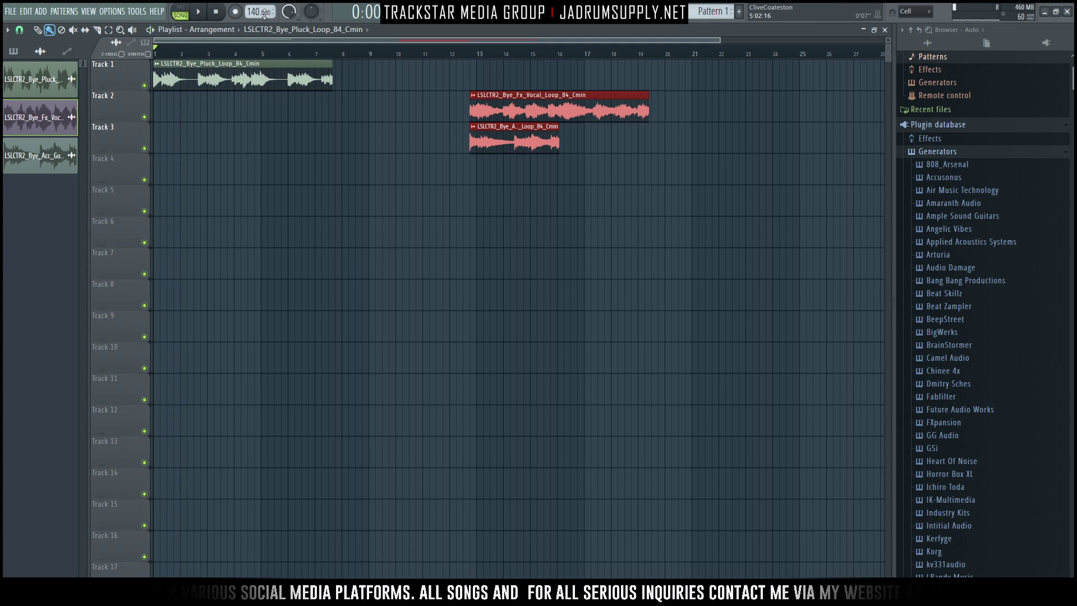
right_click(258, 12)
click(369, 37)
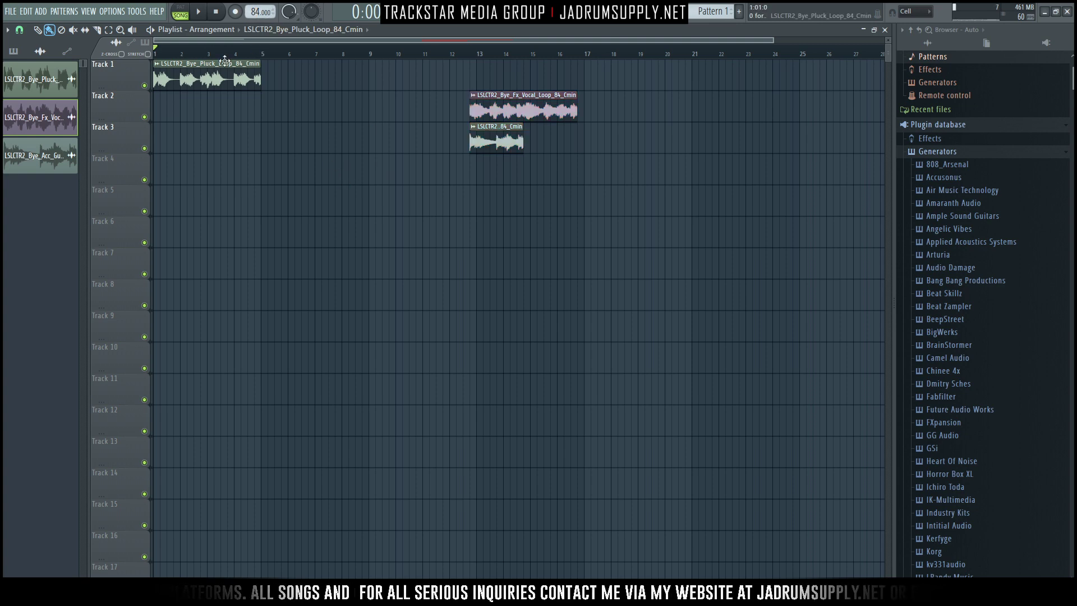
- Line up the vocal clip at bar 5 and the guitar clip at bar 9, and listen to the sequence
scroll(225, 61, up, 3)
drag(810, 93, 424, 93)
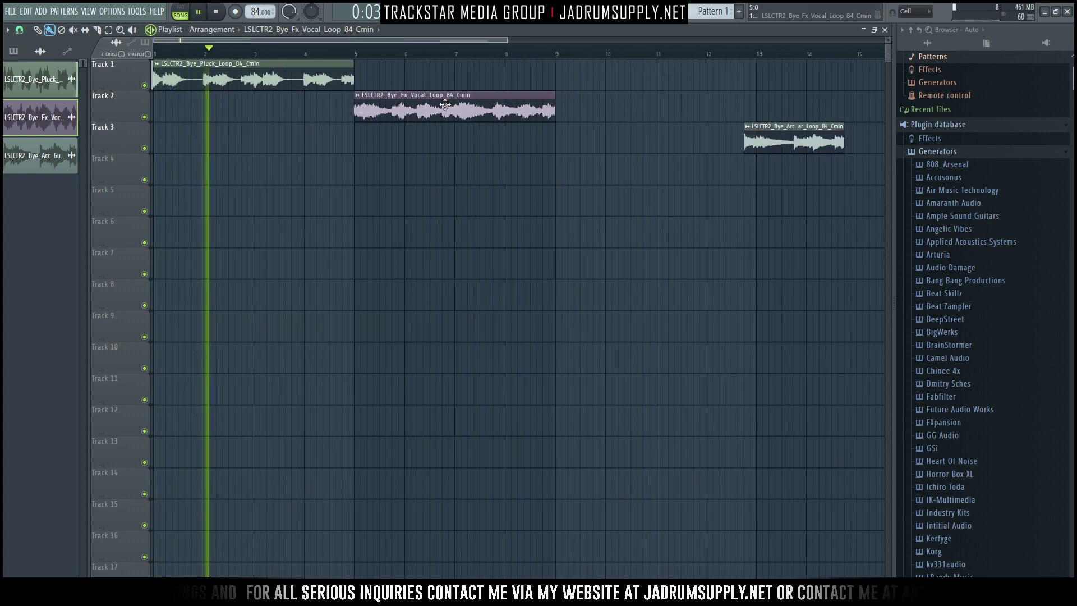
drag(816, 143, 604, 141)
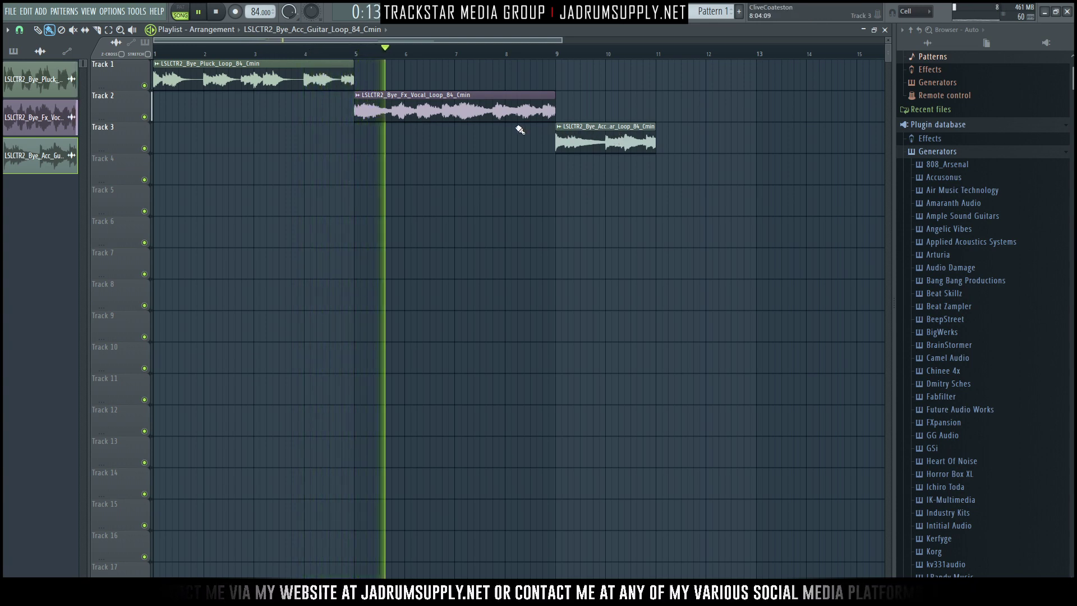
key(space)
- Move the guitar clip to bar 1 on Track 3, solo that track and play it briefly
drag(565, 133, 121, 147)
right_click(145, 148)
key(space)
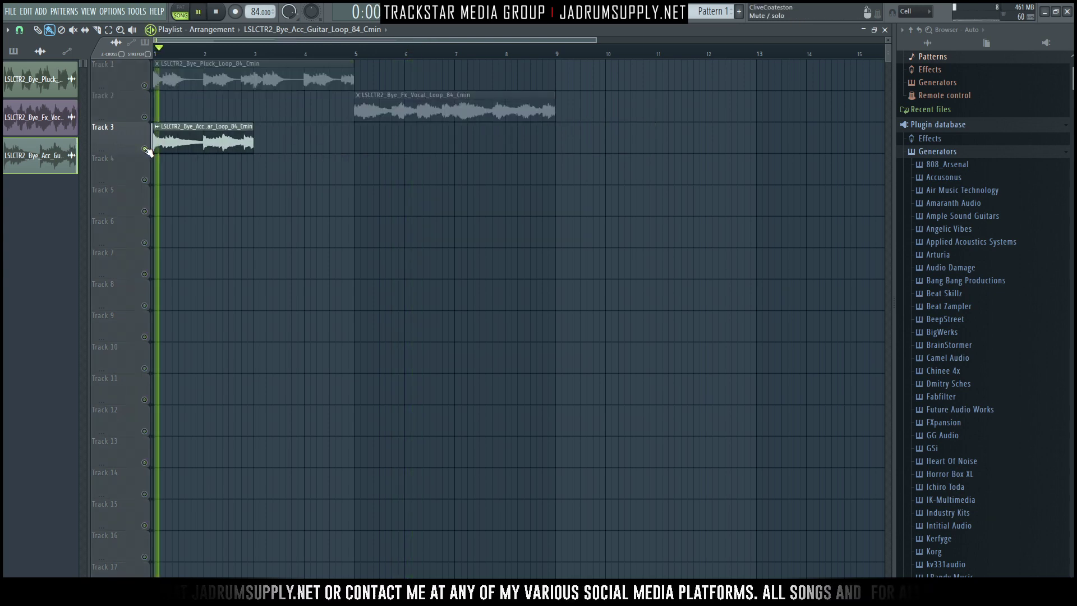
key(space)
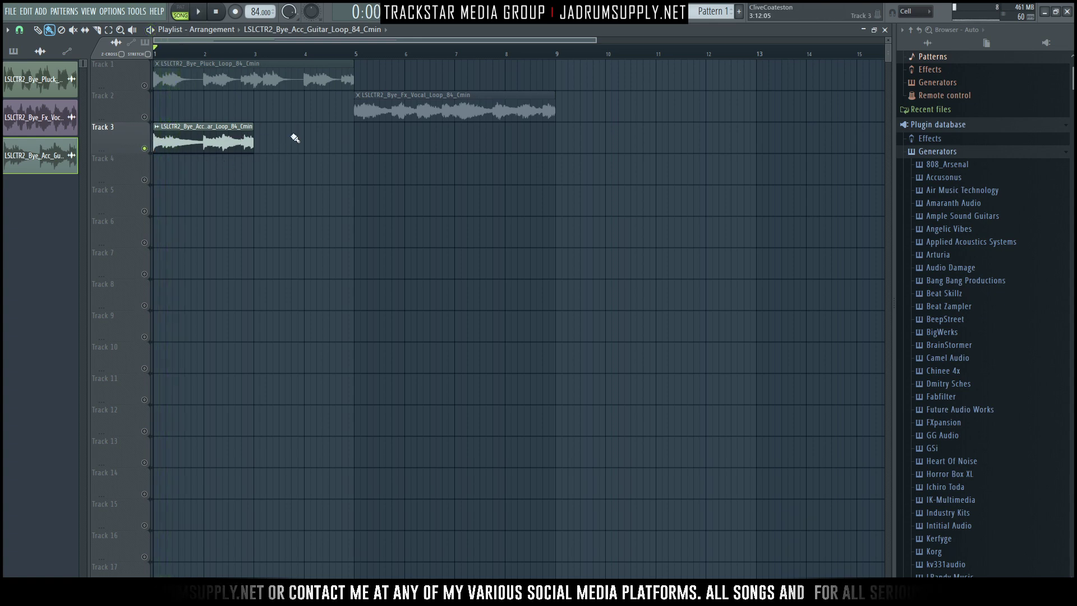
- Add a second guitar loop at bar 3 on Track 3, unmute Track 1 and play both tracks together
key(space)
click(260, 135)
drag(308, 134, 314, 133)
key(space)
click(145, 86)
key(space)
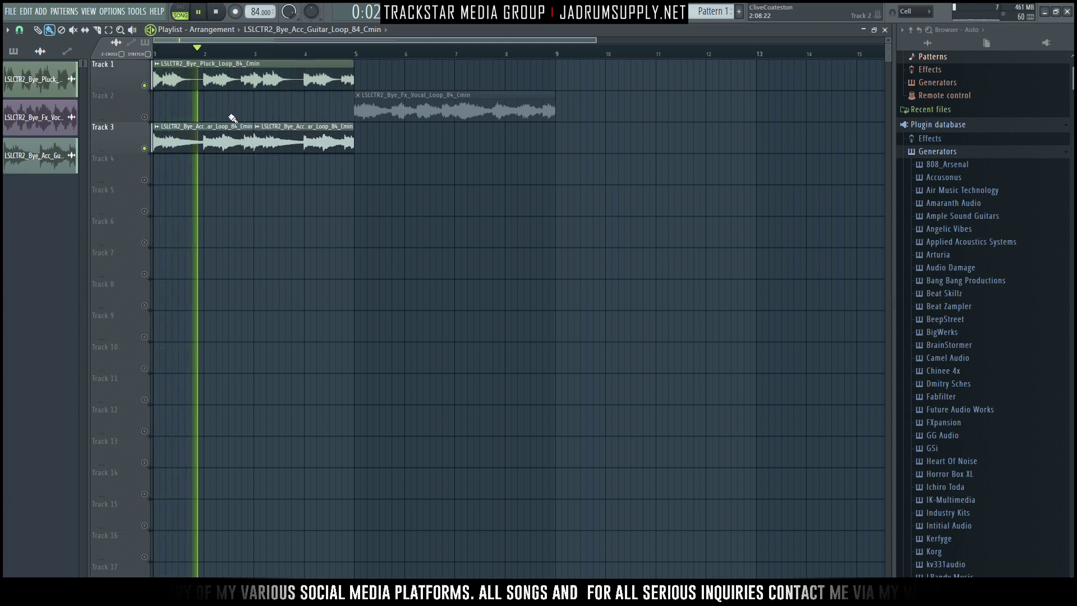
- Duplicate the pluck and guitar clips from bars 1–4 to bar 5, unmute Track 2 and listen to the layered loops
drag(354, 151, 206, 79)
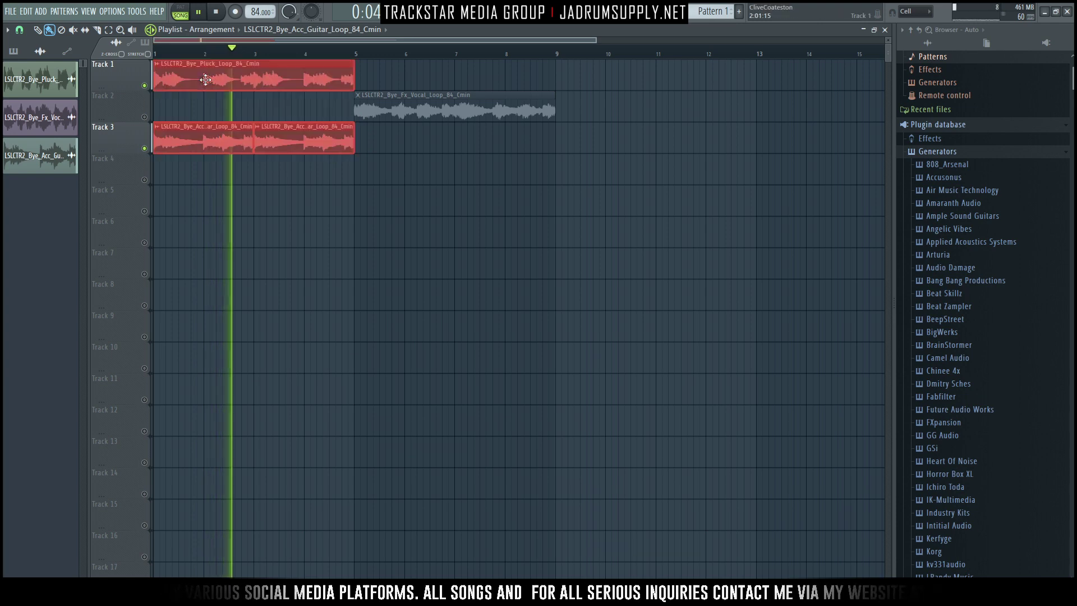
key(ctrl+b)
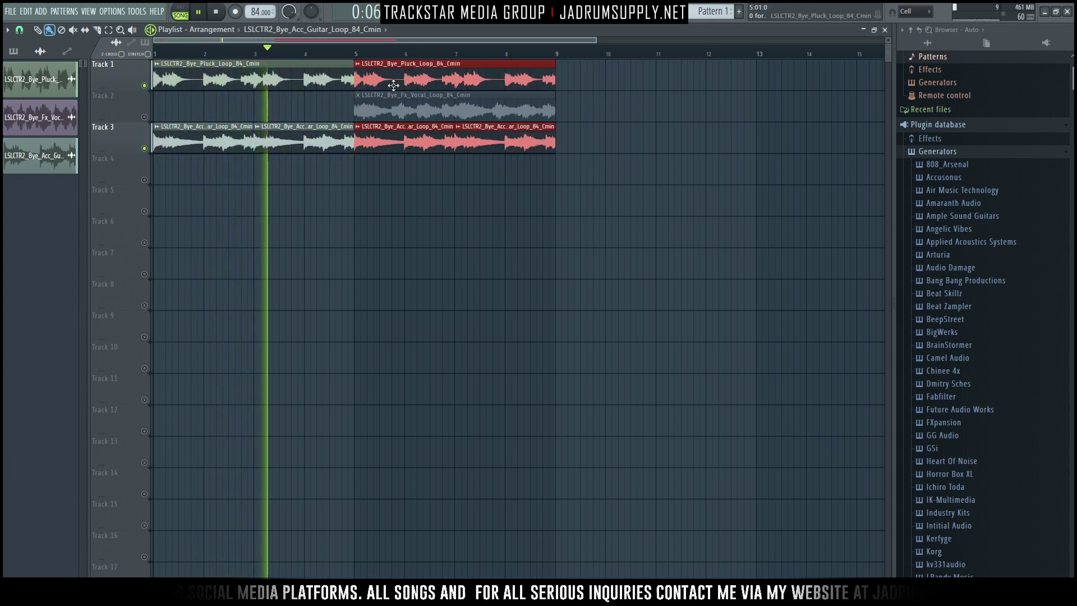
click(145, 117)
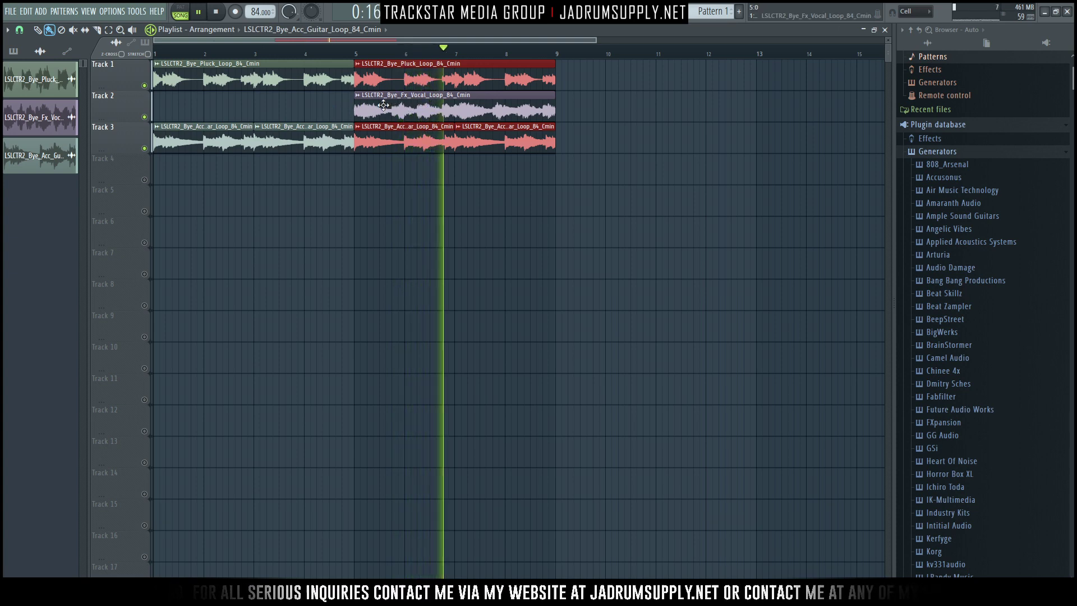
key(space)
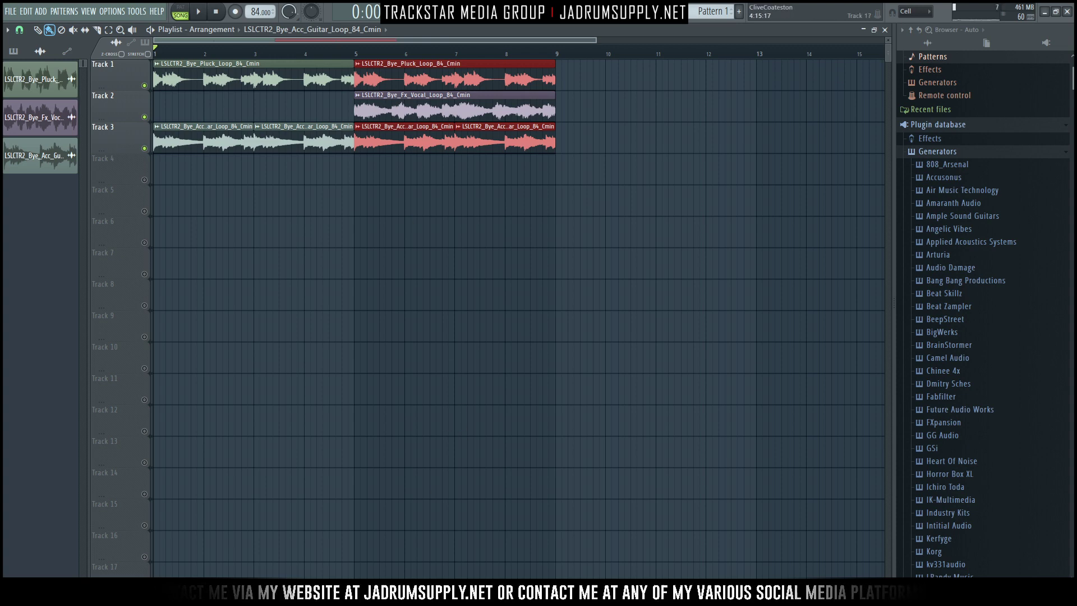
- Switch back to the sample search results in File Explorer and audition LSLCTR2_Bye_Music_Loop_84_Cmin_03
key(alt+Tab)
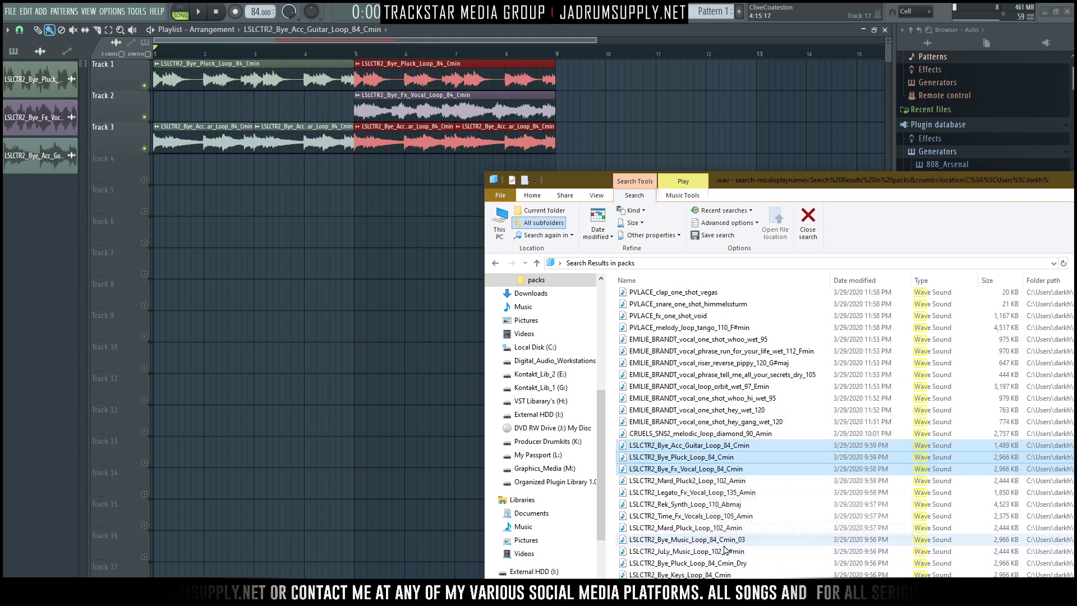
click(654, 539)
double_click(654, 540)
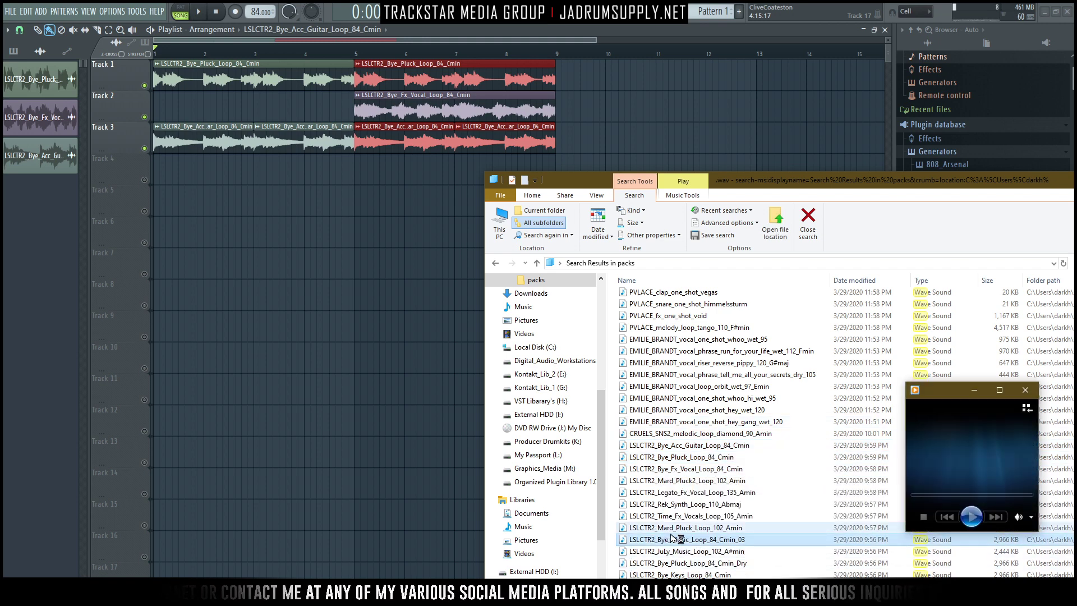
click(1026, 390)
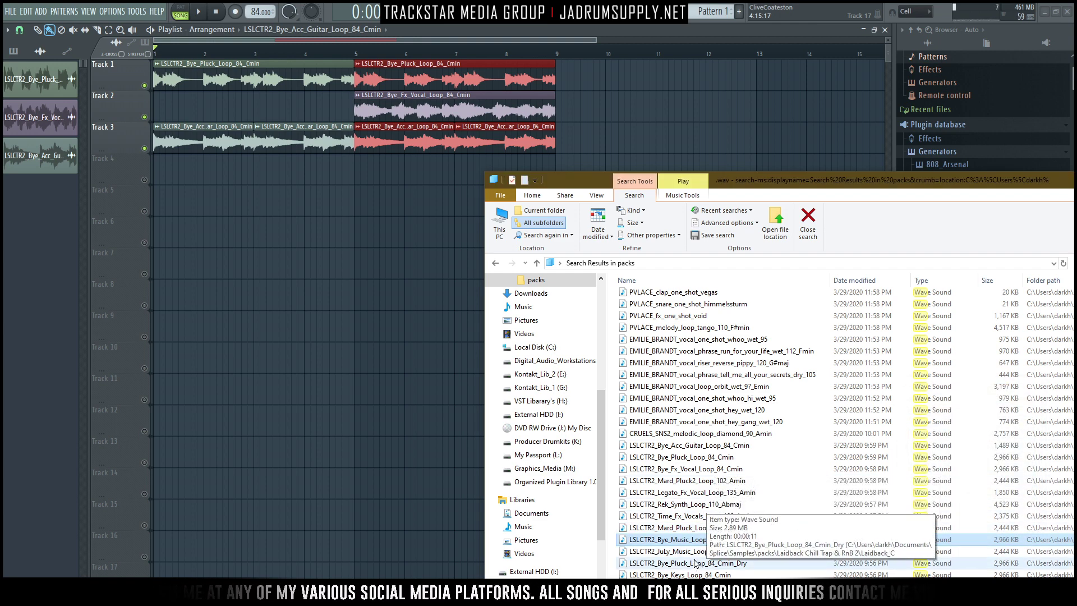
- Audition the dry Bye pluck and keys loops, and add LSLCTR2_Bye_Pluck_Loop_84_Cmin_Dry to Track 5 at around bar 7
scroll(695, 563, down, 1)
double_click(688, 528)
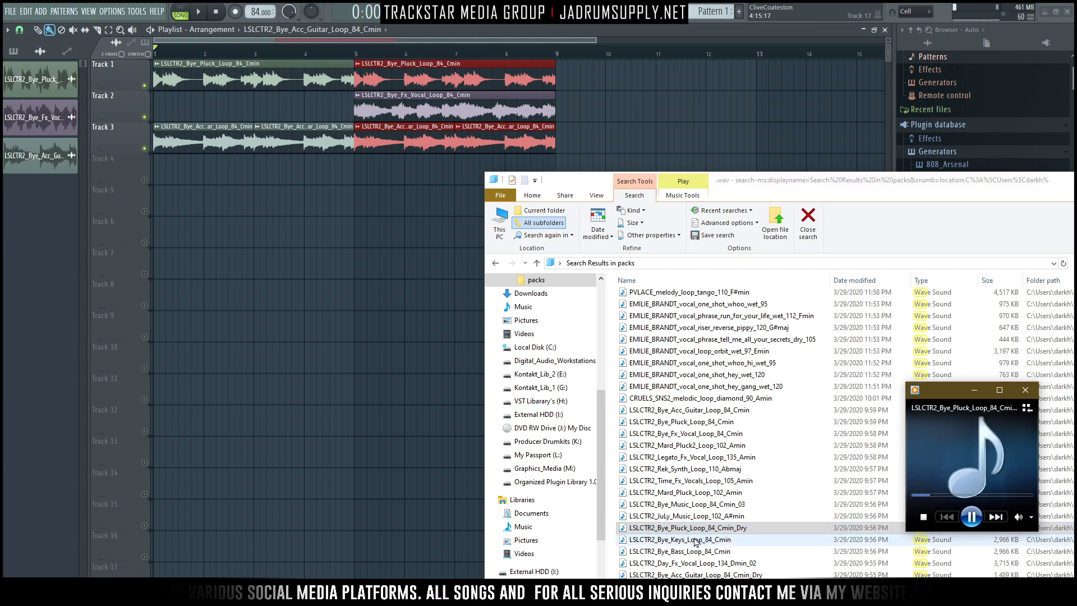
double_click(696, 542)
drag(709, 531, 452, 194)
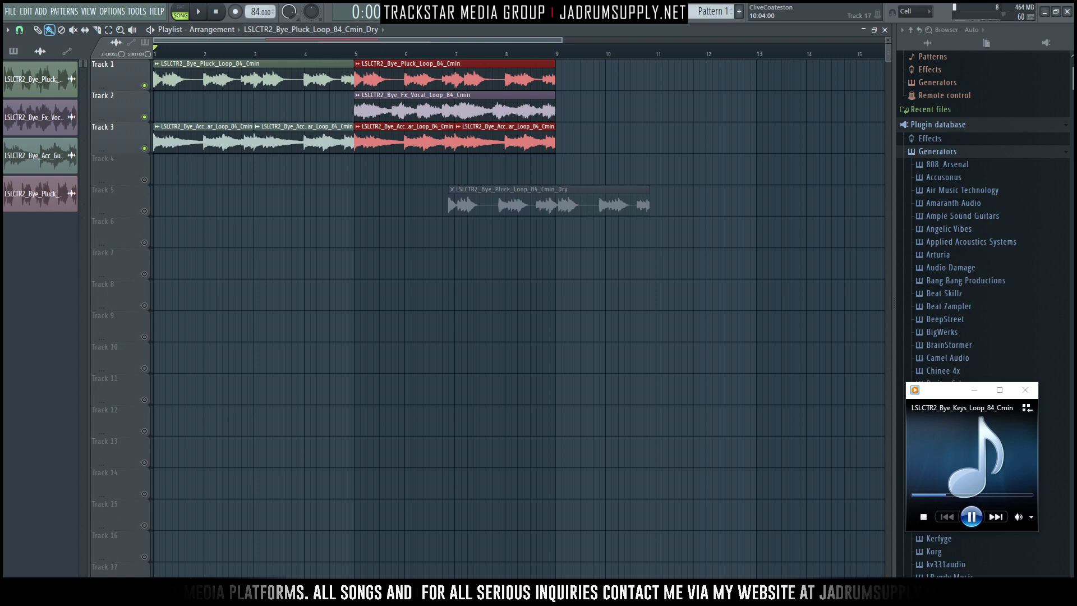
- Switch to the sample search results in File Explorer, audition LSLCTR2_Bye_Bass_Loop_84_Cmin and add it to Track 7 at around bar 5
click(452, 591)
scroll(691, 536, down, 1)
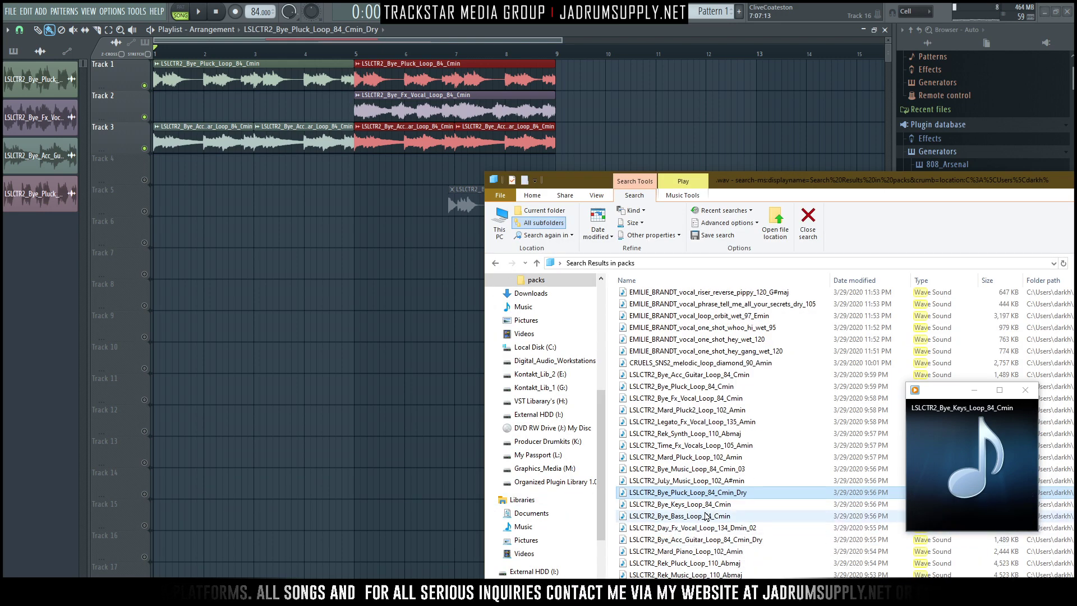
double_click(705, 515)
click(675, 518)
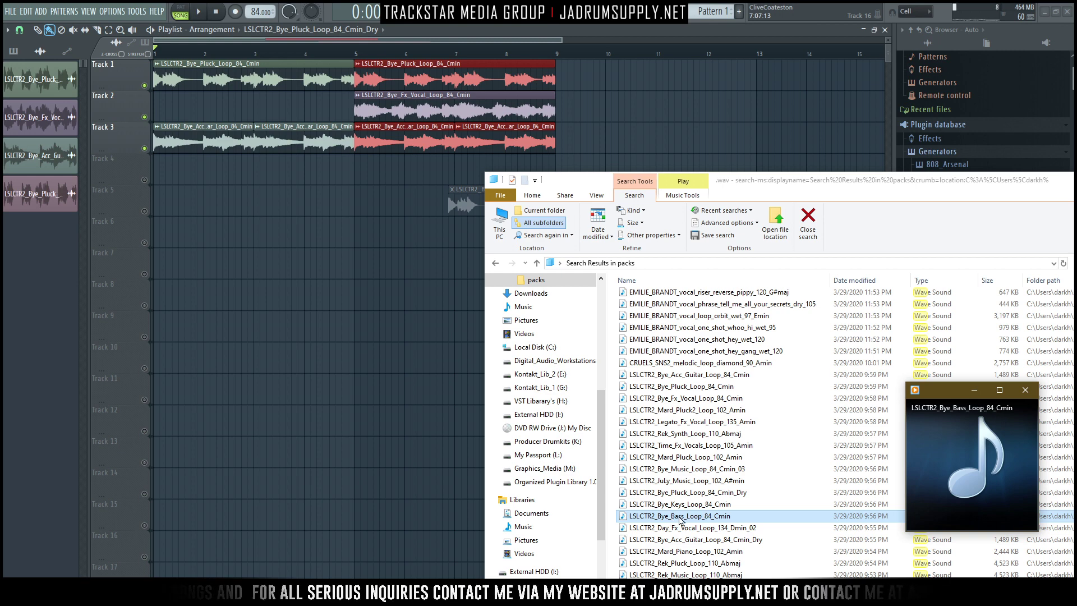
drag(680, 517, 414, 270)
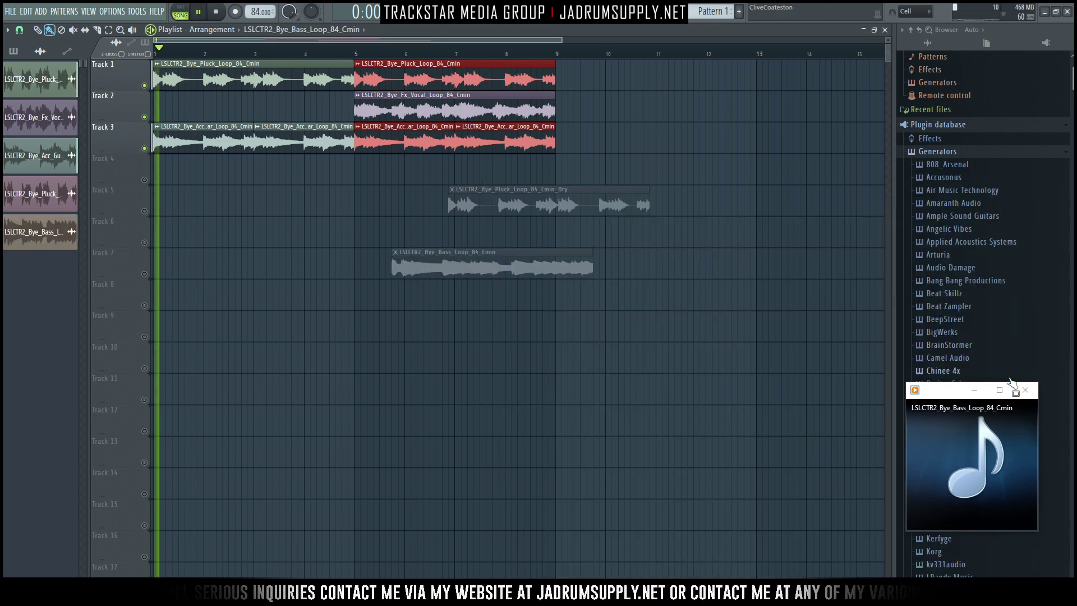
- Move the dry pluck clip to bar 1 on Track 5, solo that track and play it briefly
drag(531, 204, 236, 197)
right_click(144, 212)
key(space)
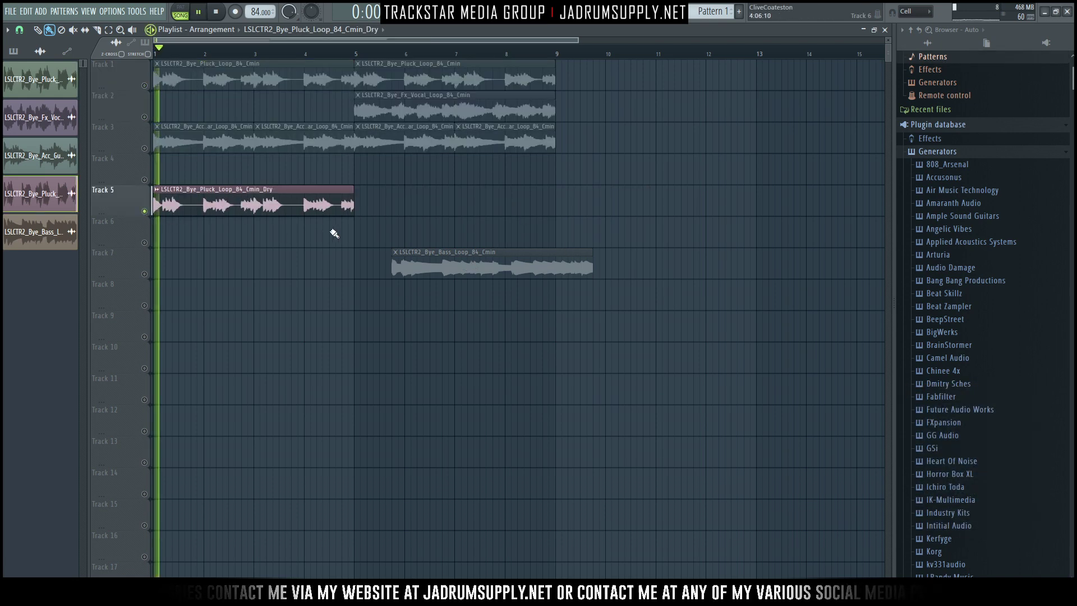
key(space)
- Place the dry pluck clip on Track 4 and the bass clip on Track 5, both at bar 9, and play from bar 8
drag(248, 204, 649, 202)
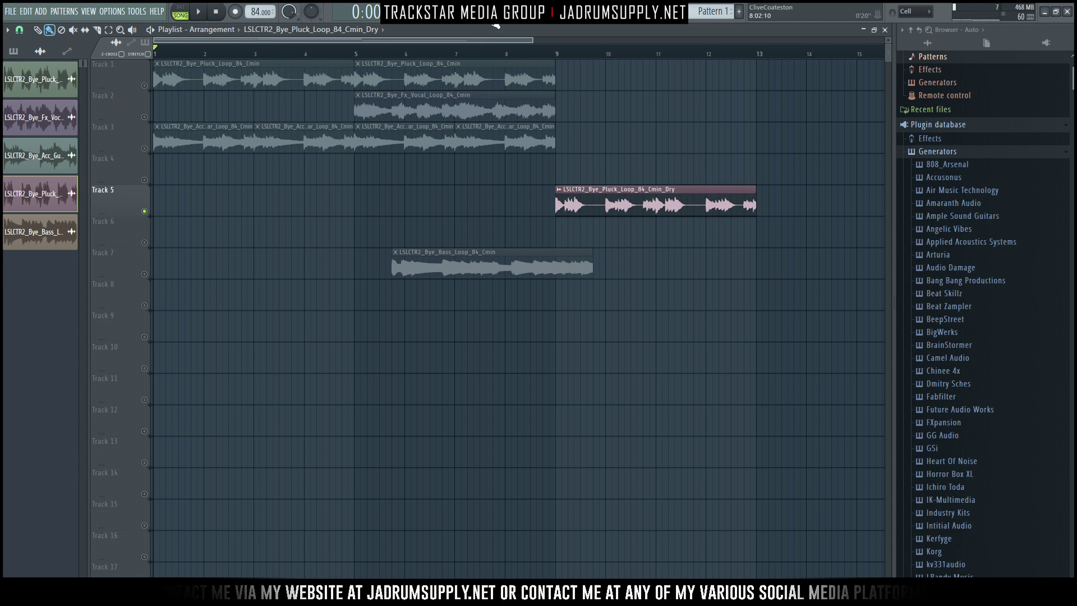
scroll(461, 60, down, 3)
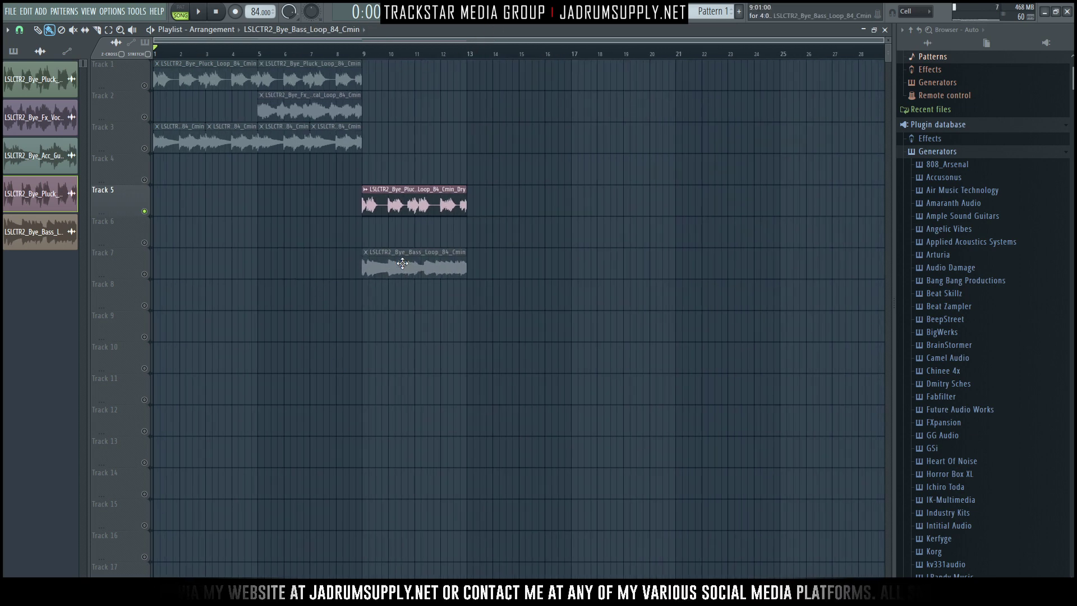
drag(394, 243, 400, 240)
drag(388, 173, 419, 238)
drag(406, 202, 396, 185)
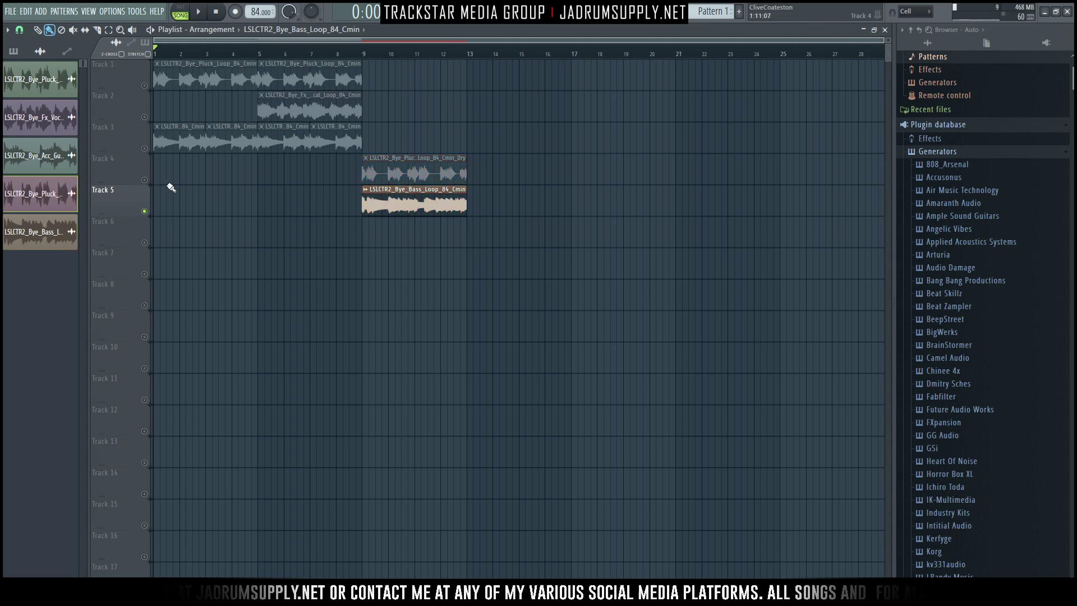
click(344, 55)
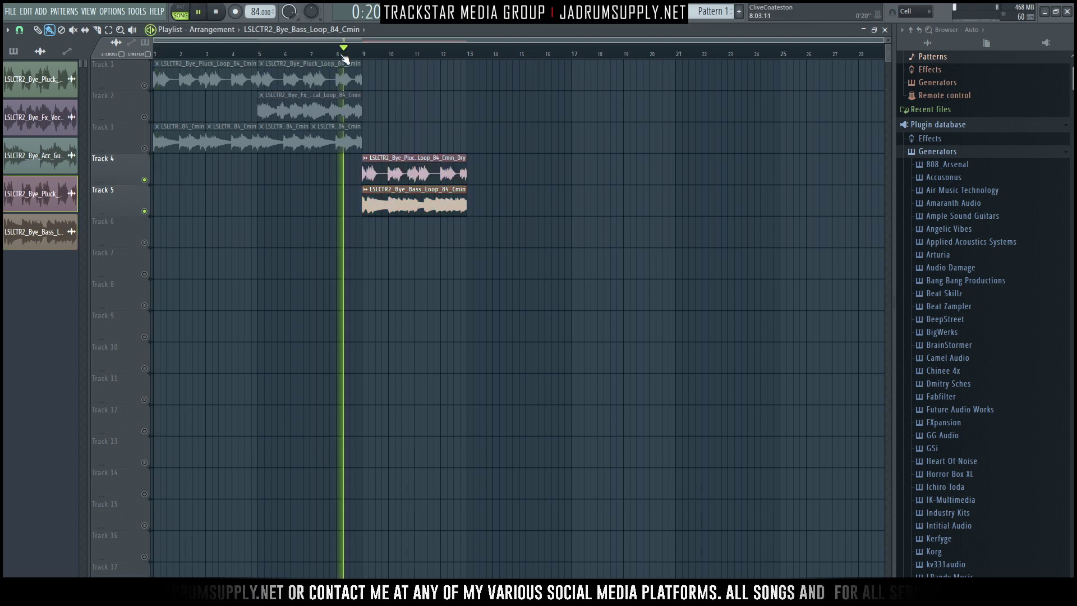
- Set the channel volumes of the dry pluck loop and the bass loop to 50% by pasting the copied value
double_click(428, 162)
key(space)
right_click(271, 134)
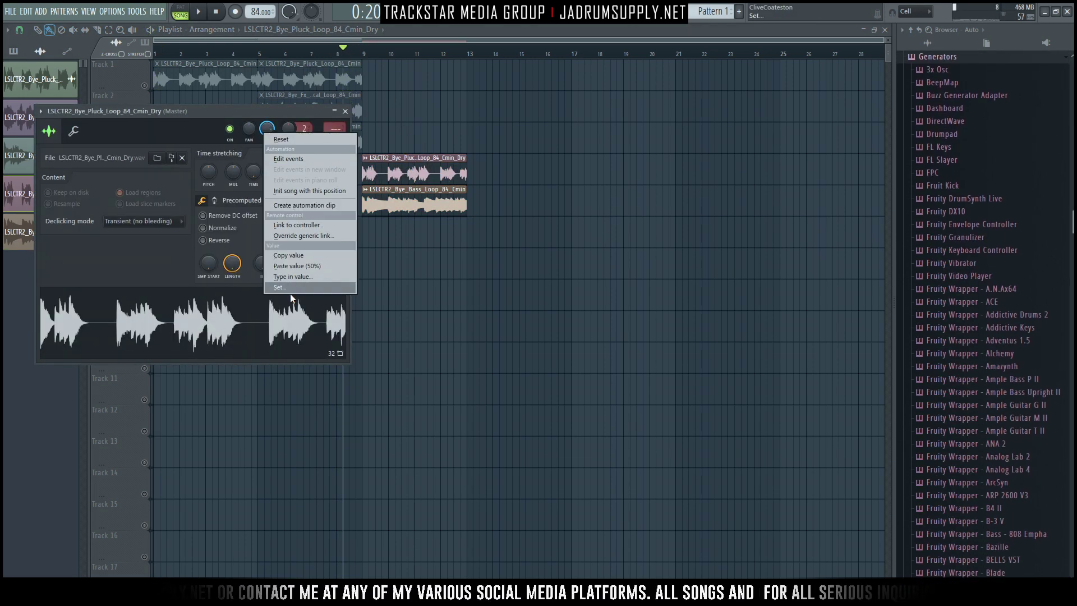
click(313, 273)
click(405, 209)
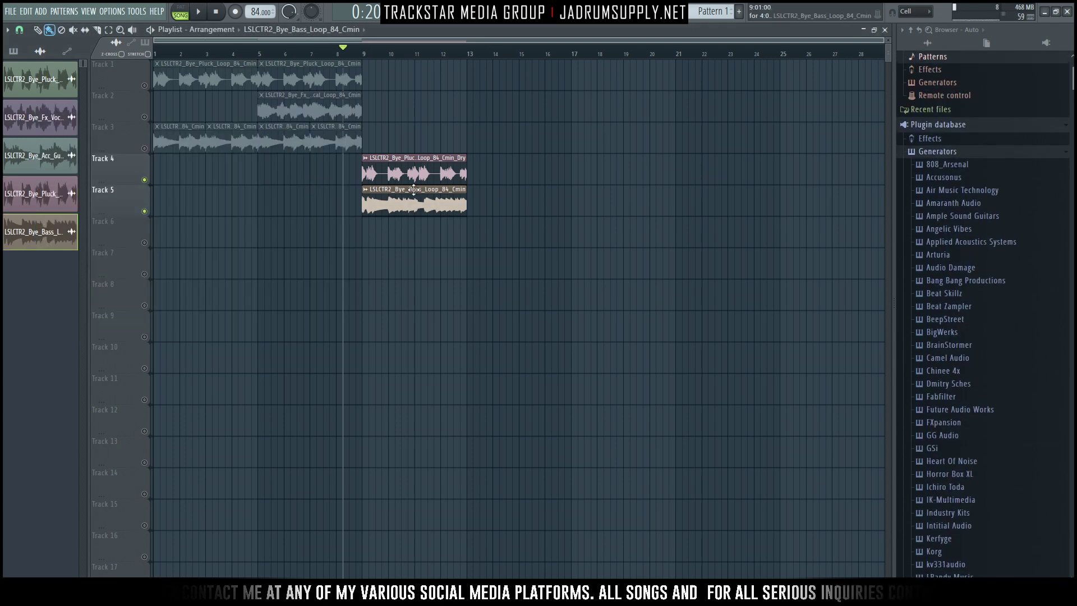
double_click(413, 190)
right_click(281, 144)
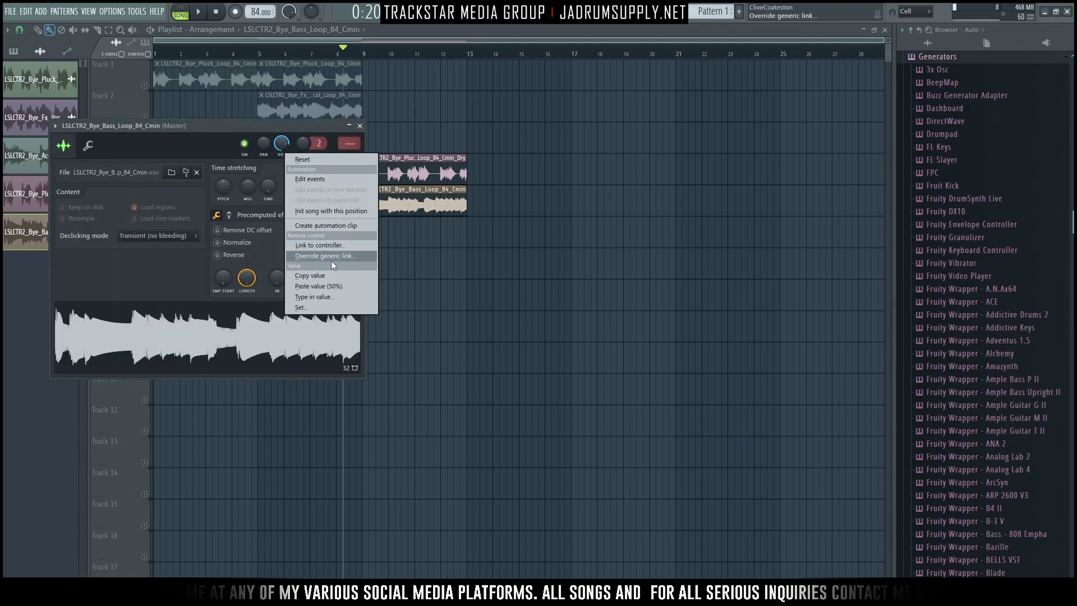
click(334, 286)
- Listen to the dry pluck and bass section, unmute all tracks and replay the transition into bar 9
key(space)
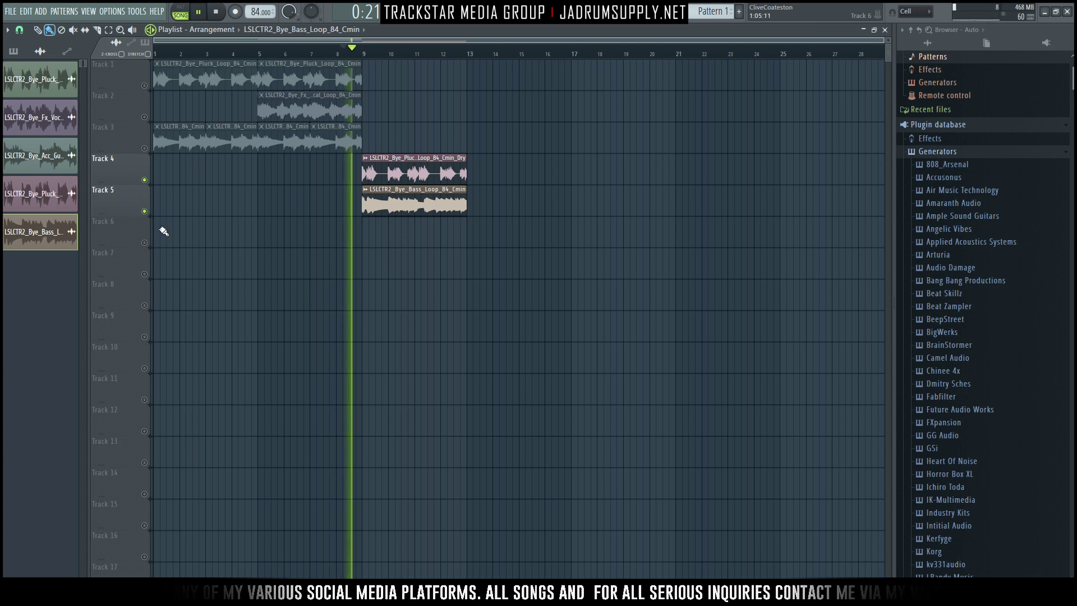
right_click(144, 179)
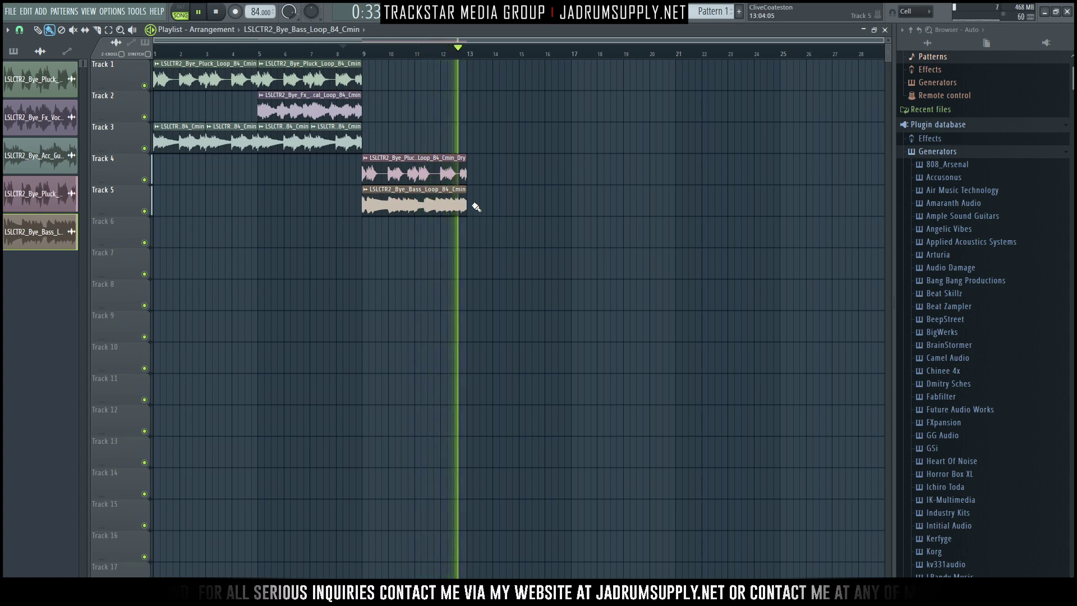
key(space)
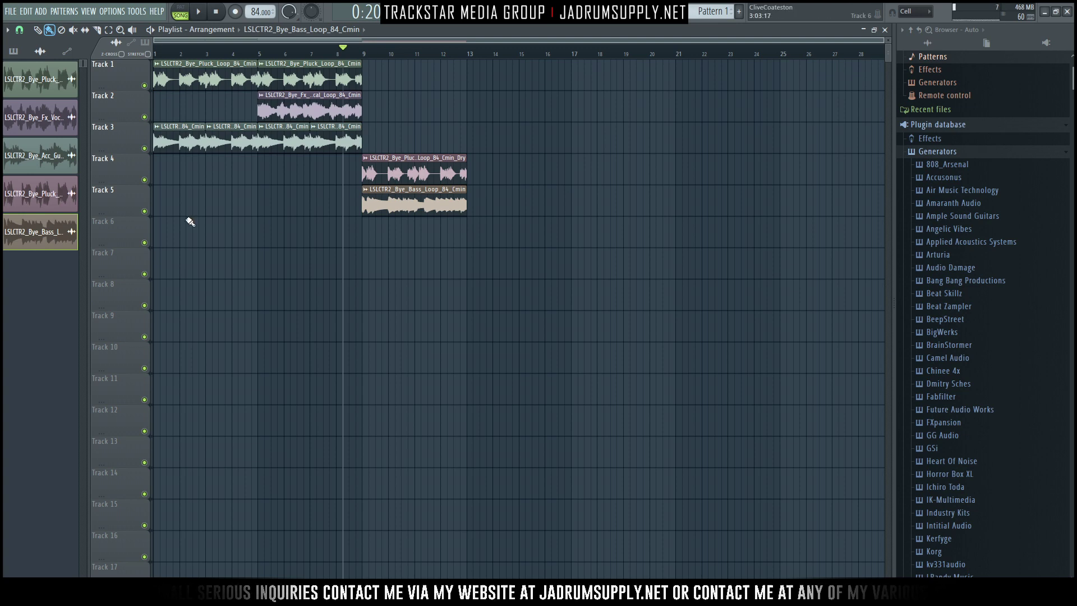
key(space)
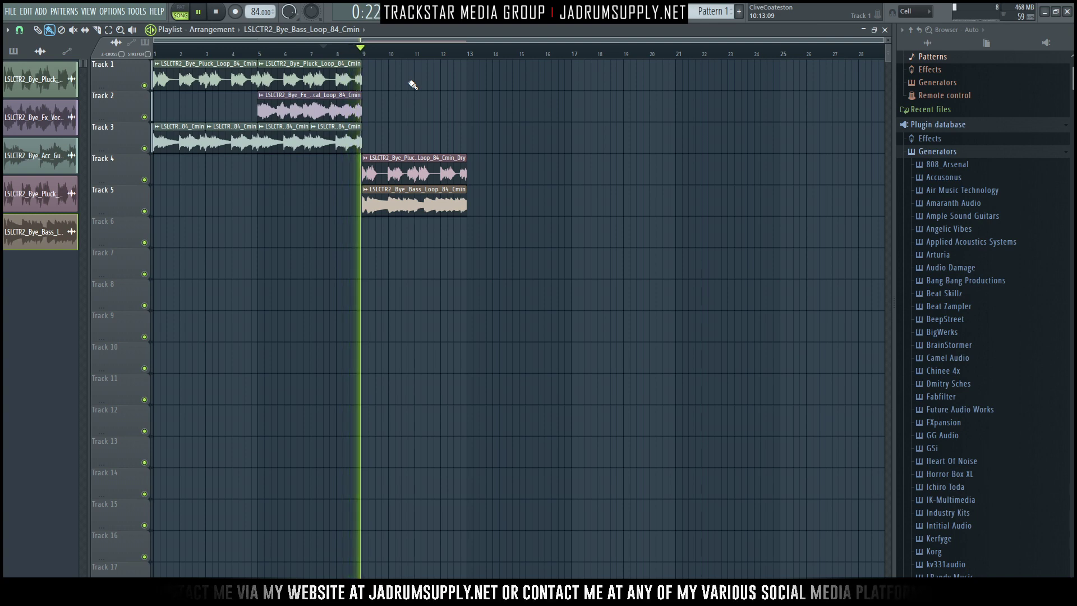
key(space)
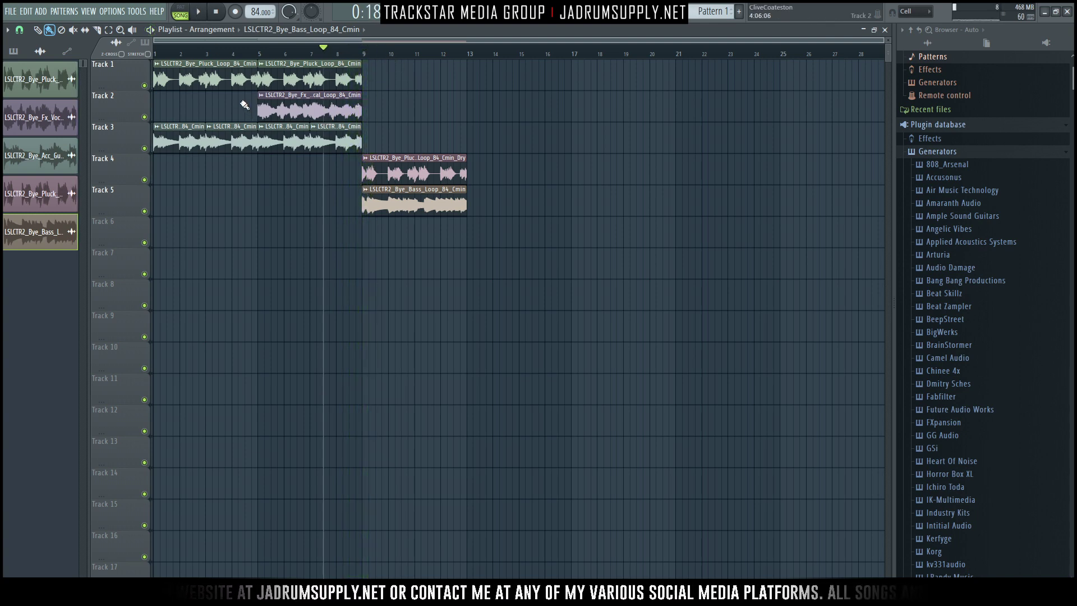
- Select bars 1–8, clear the selection, play from the end of bar 8 and check the audio channels in the channel rack
drag(366, 53, 145, 56)
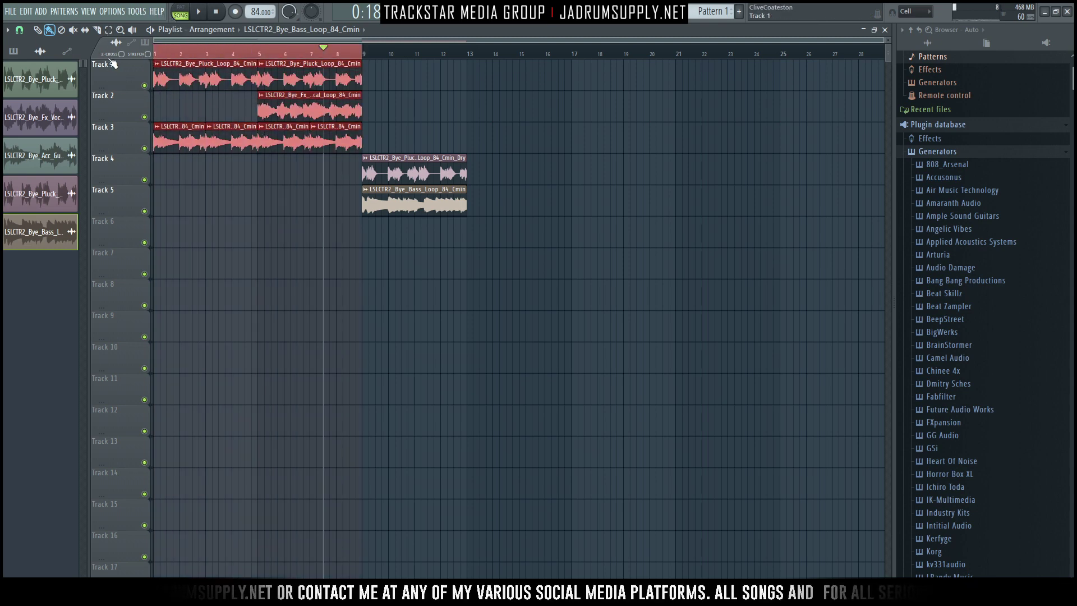
click(357, 51)
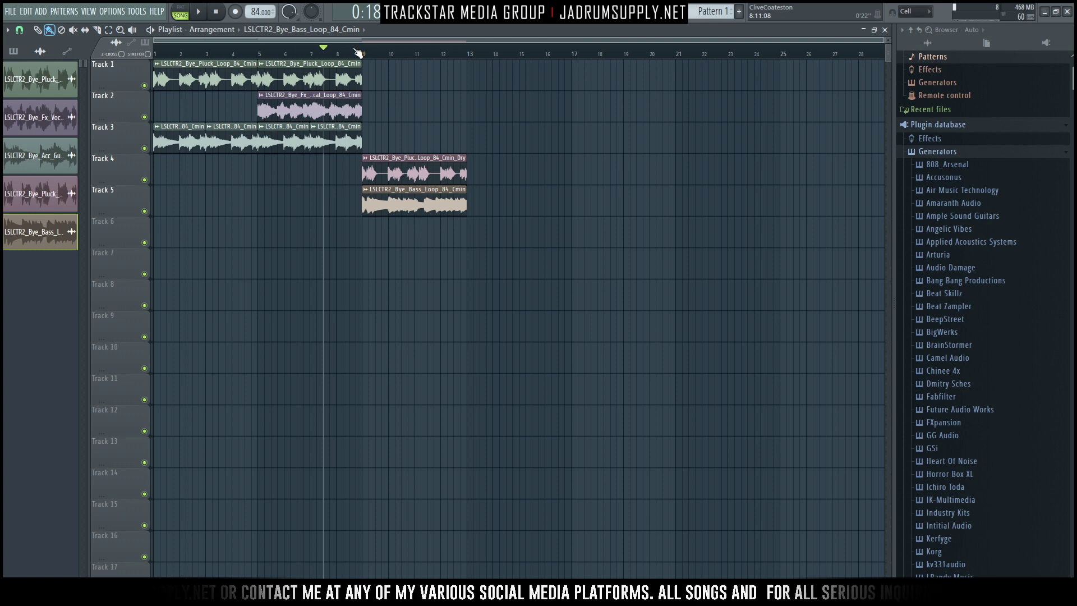
key(space)
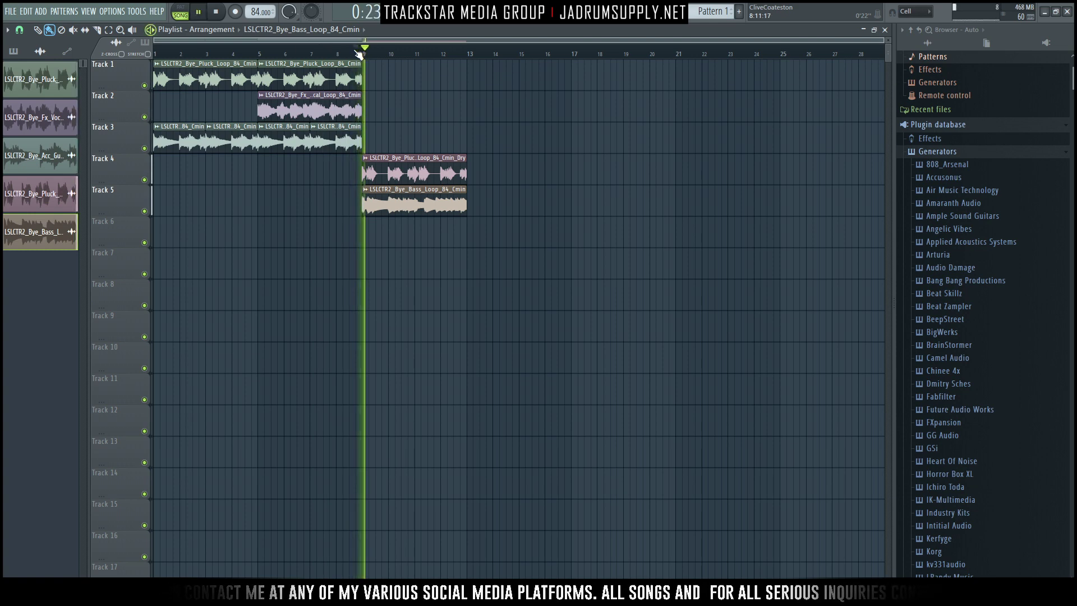
key(F6)
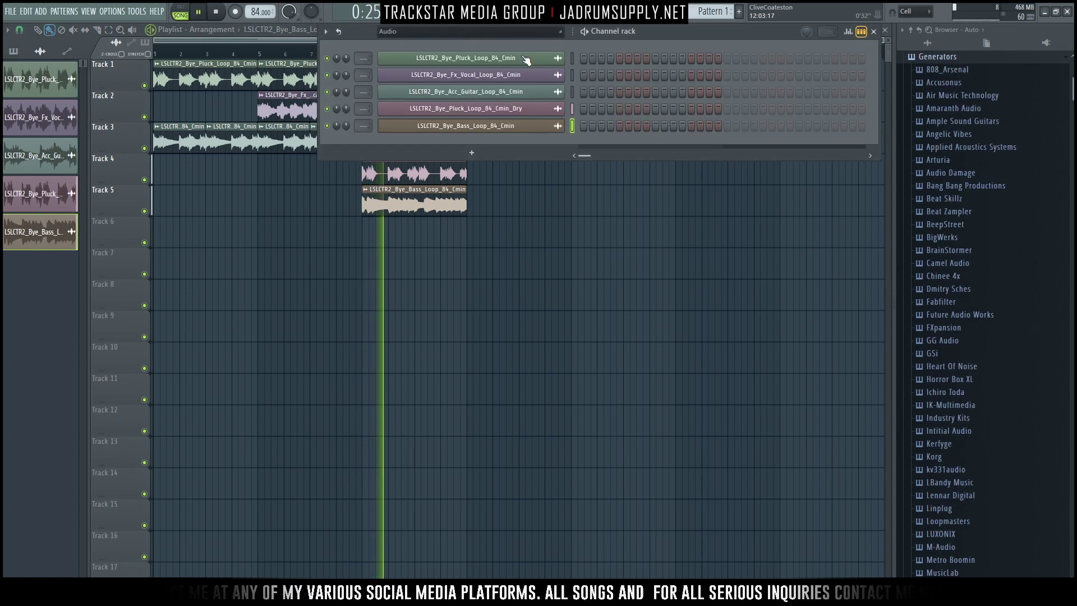
key(F6)
key(space)
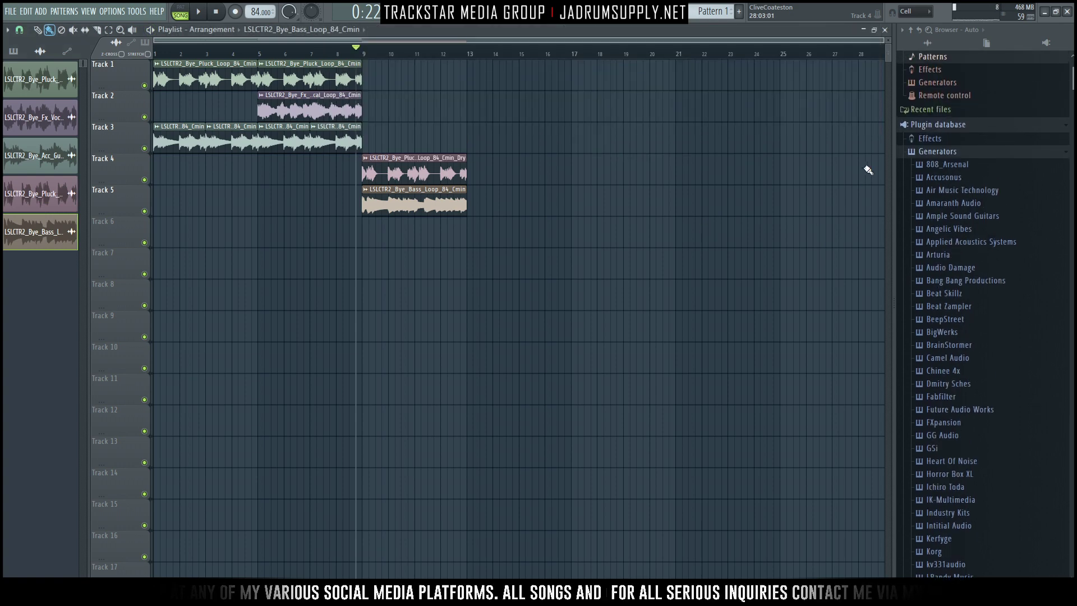
- Open the MURDA Beatz Quarantine Drumkit inside the TMG Crack Pack folder of the sample browser
click(910, 32)
scroll(948, 522, down, 5)
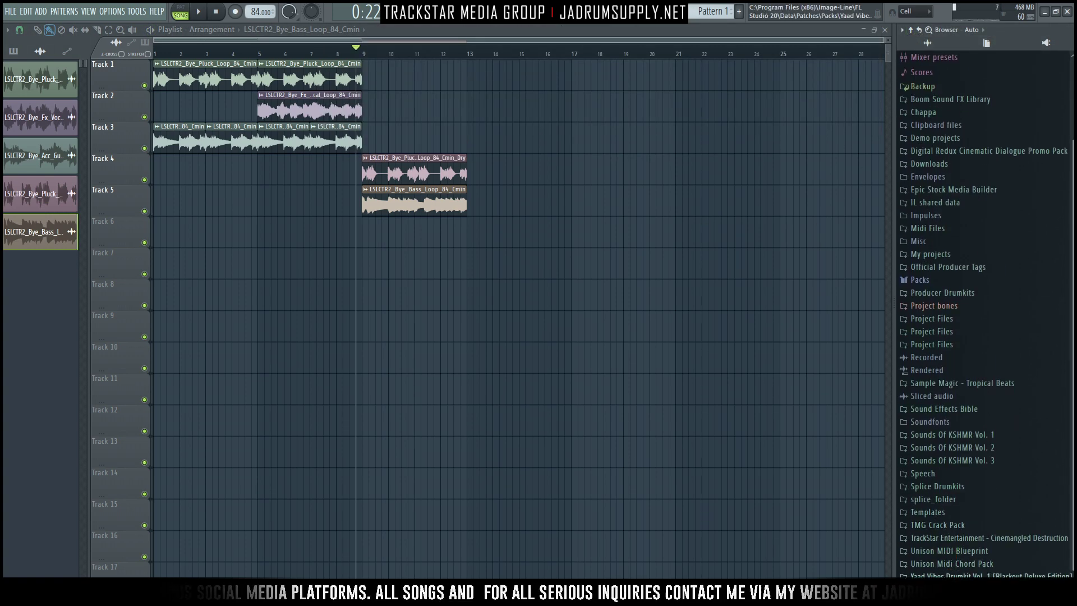
click(948, 524)
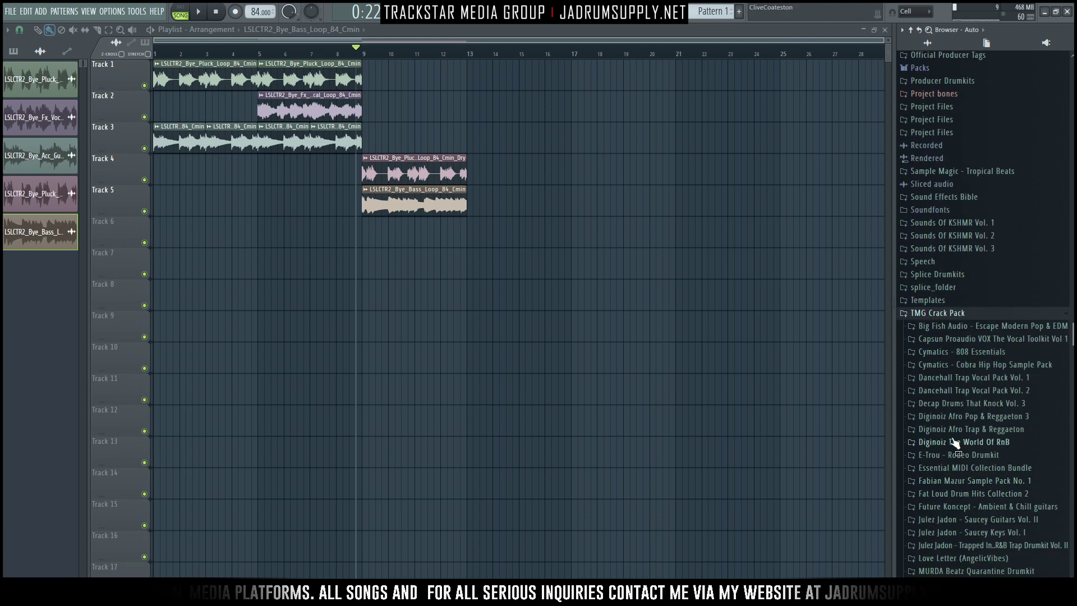
scroll(961, 385, down, 4)
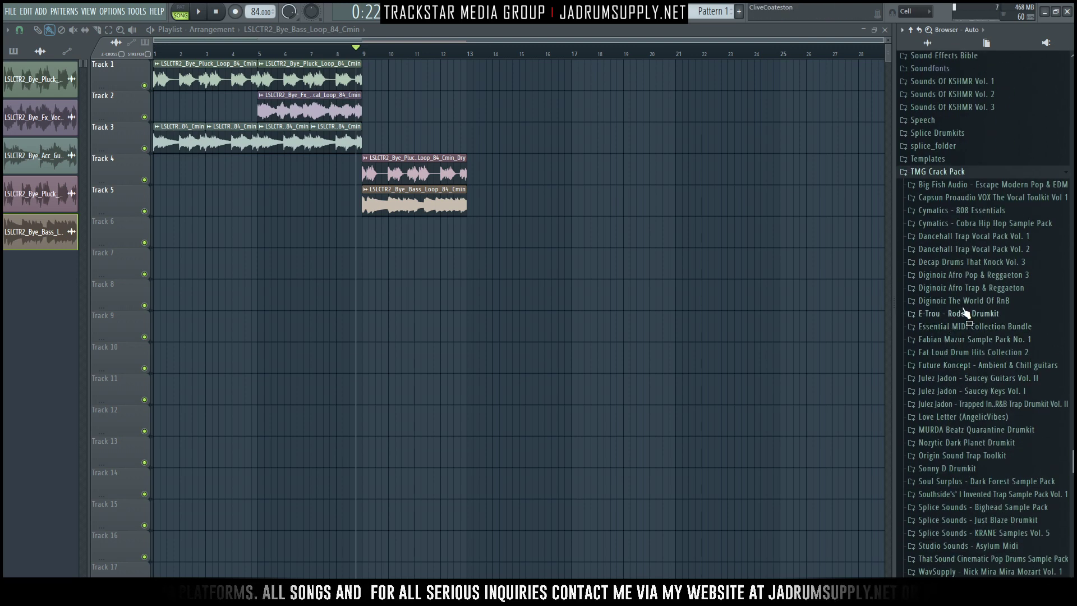
click(961, 431)
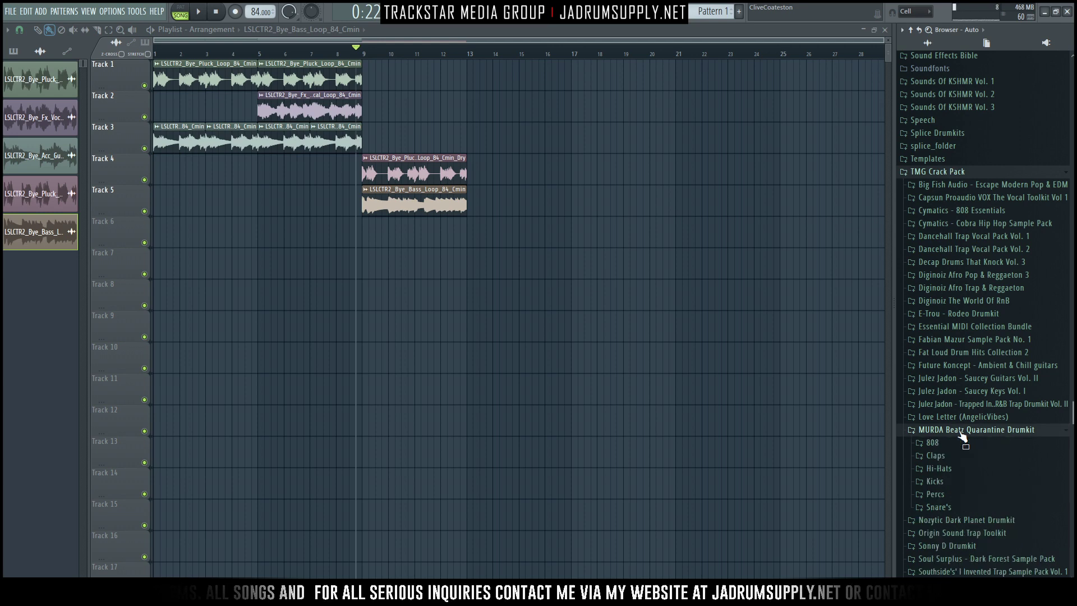
- Audition the kick samples in the MURDA Beatz Quarantine Drumkit's Kicks folder, including MURDA_KICK_ROUNDHOUSE
click(935, 482)
click(941, 494)
click(957, 472)
click(962, 461)
click(972, 497)
click(974, 519)
click(974, 542)
click(975, 566)
scroll(974, 555, down, 6)
click(965, 317)
click(965, 305)
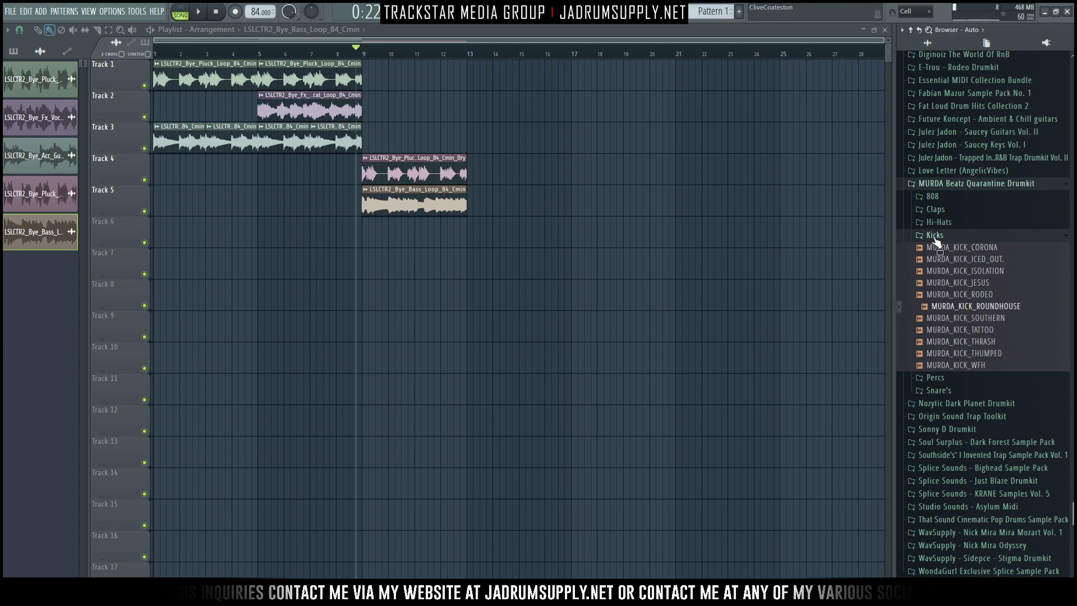
- Open the Kick's folder of the Yaad Vibes Drumkit in the sample browser
scroll(947, 280, down, 2)
click(952, 576)
scroll(1009, 407, down, 6)
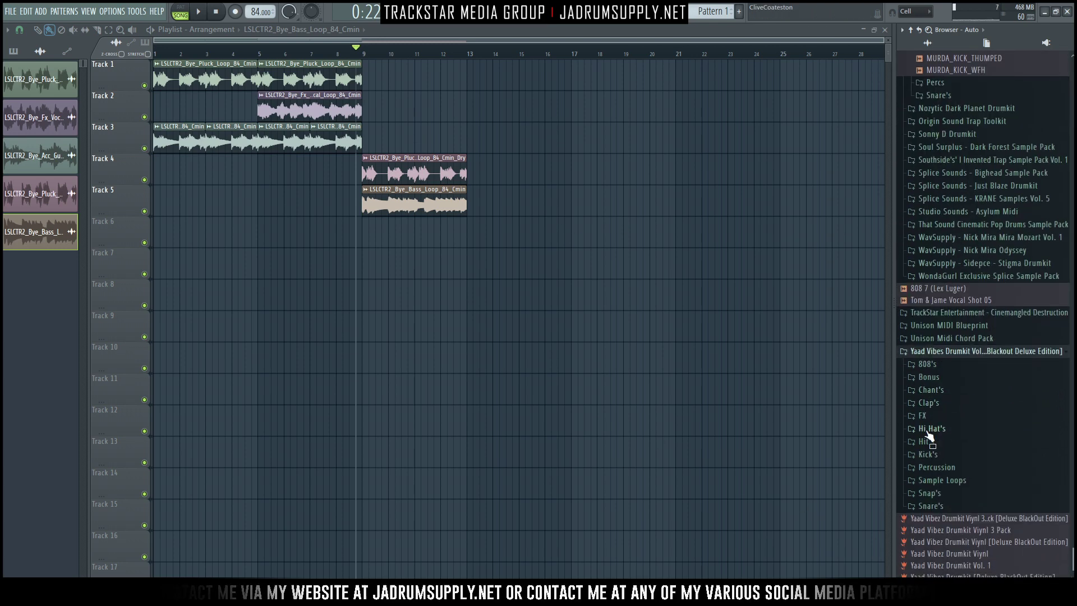
click(925, 457)
scroll(1008, 530, down, 2)
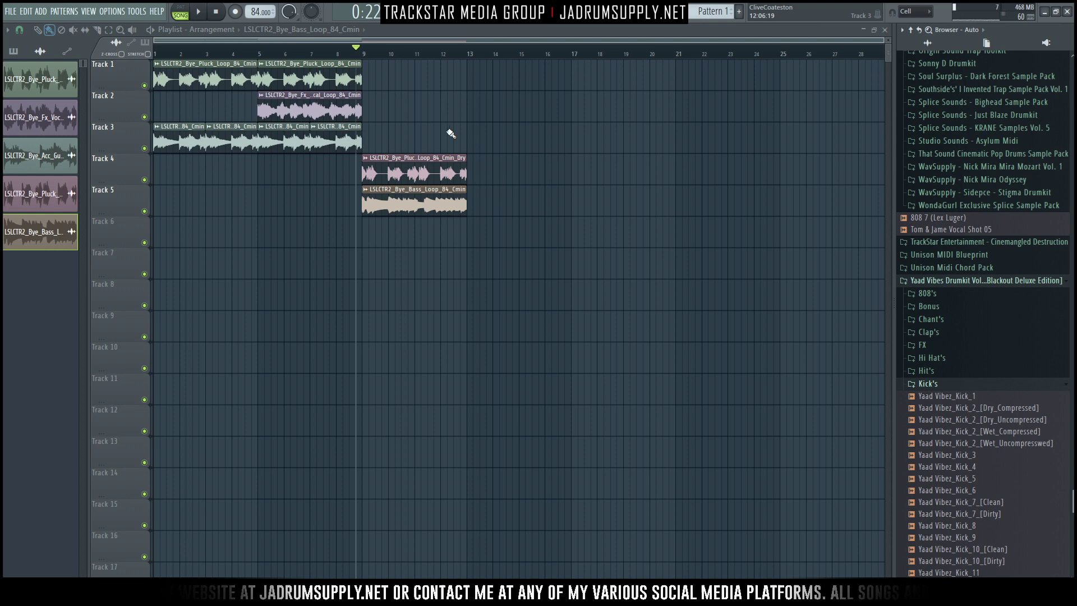
- Select bars 9–12 as the playback loop, show the channel rack and start playback
drag(471, 54, 362, 54)
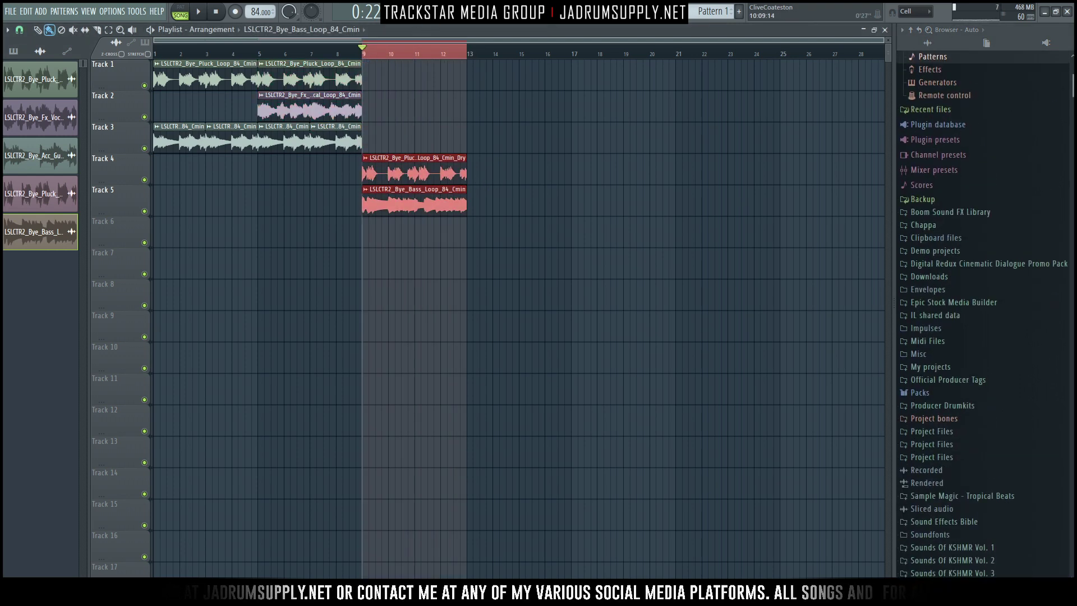
key(F6)
scroll(988, 353, down, 20)
scroll(952, 488, down, 10)
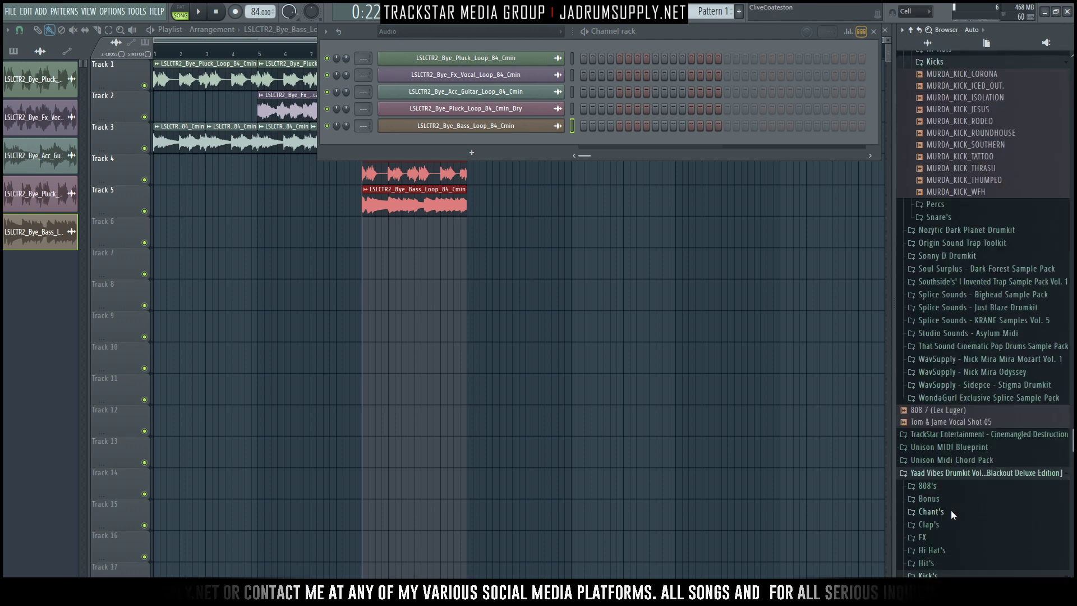
key(space)
- Audition Yaad Vibez_Kick_7_[Dirty] and Yaad Vibez_Kick_7_[Clean] over the looping section and stop playback
click(974, 406)
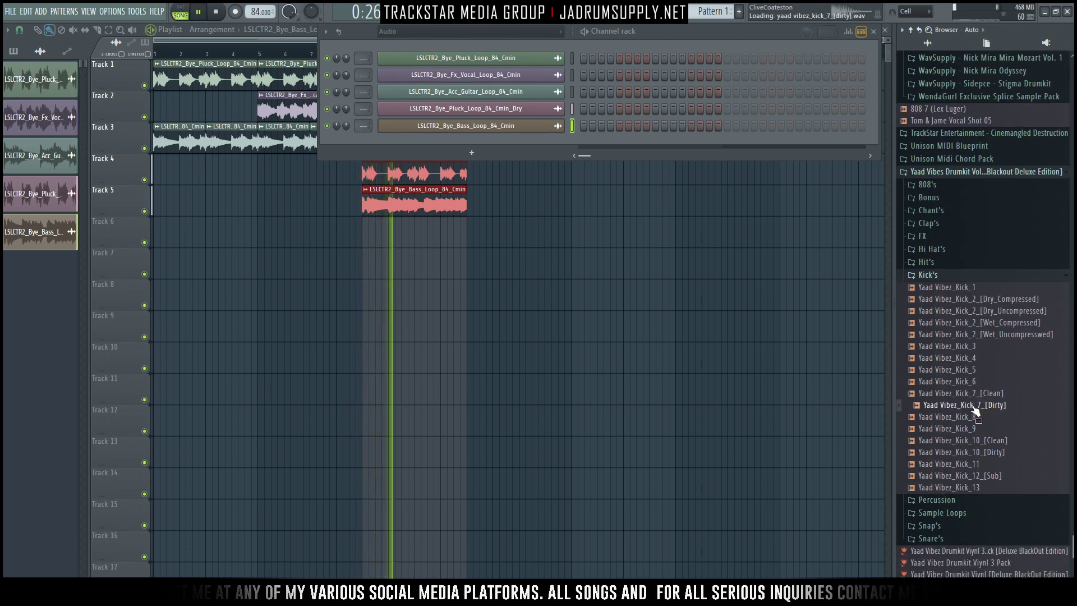
click(974, 396)
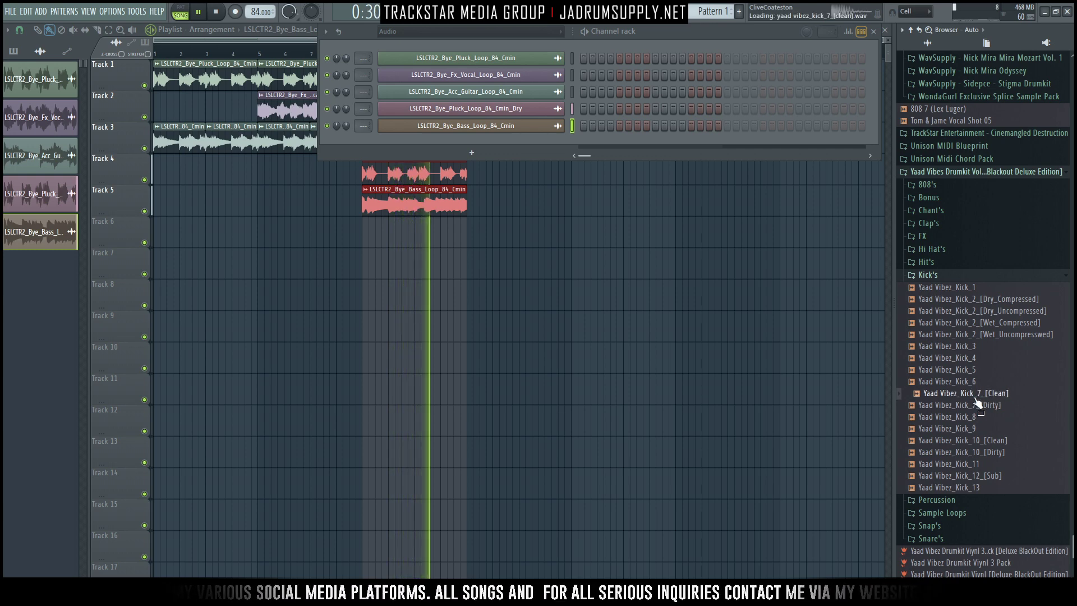
key(space)
- Show the Unsorted channel group and load Yaad Vibez_Kick_7_[Clean] into a new channel
scroll(475, 34, down, 1)
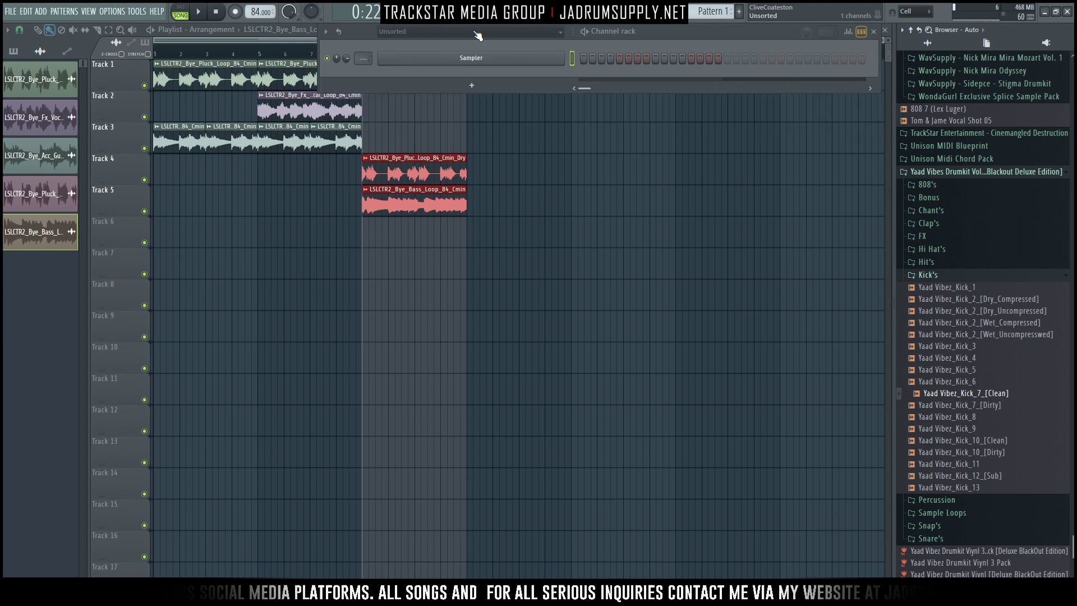
right_click(951, 434)
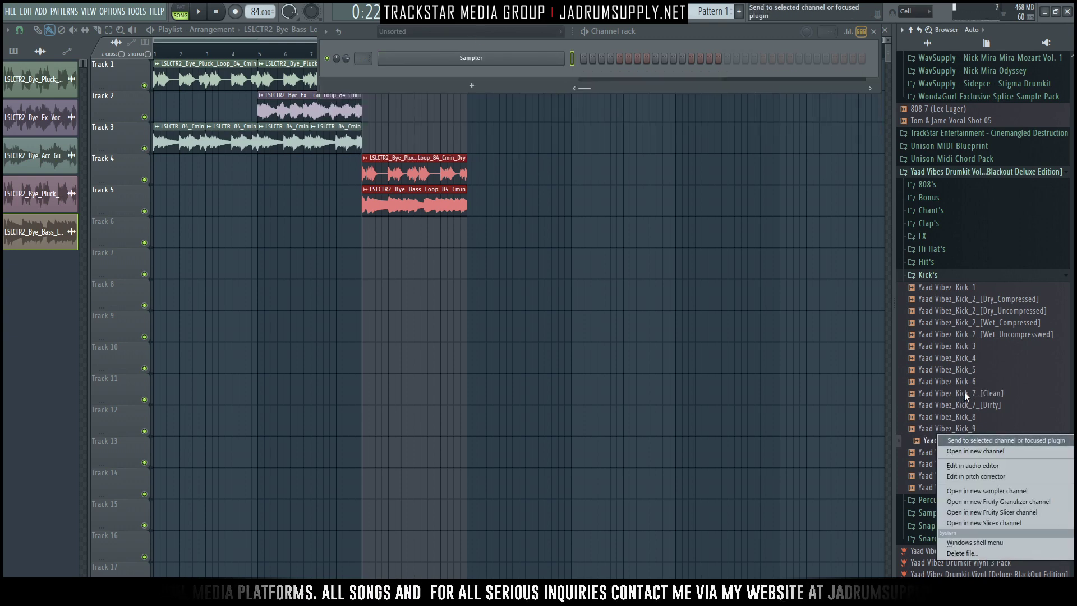
right_click(953, 392)
click(990, 409)
click(575, 172)
click(504, 287)
right_click(558, 289)
key(F6)
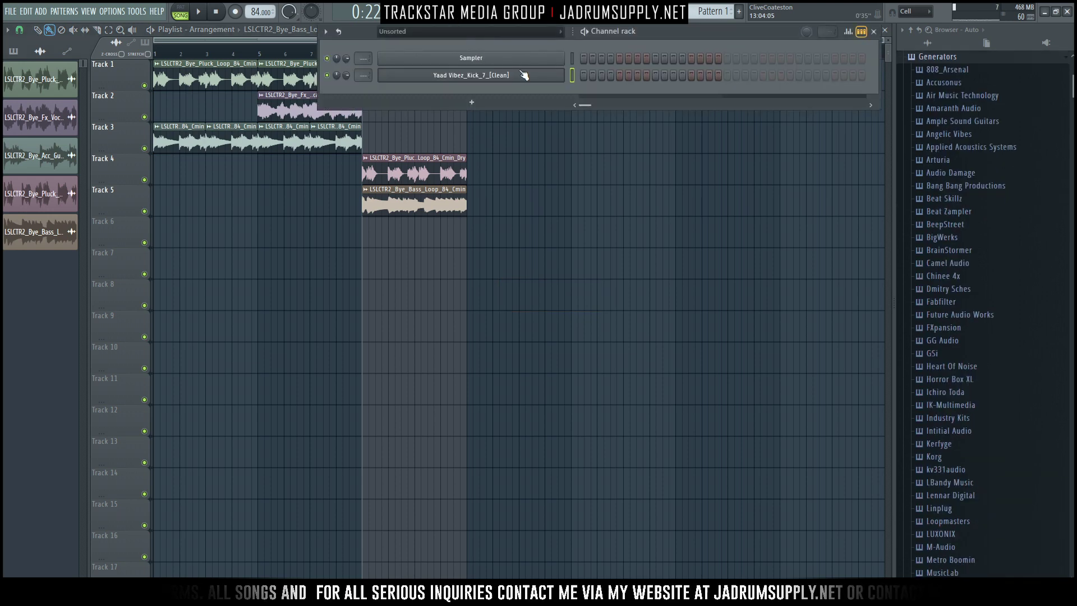
- Place a Pattern 1 clip on Track 6 of the playlist, starting at bar 9
click(641, 157)
right_click(696, 167)
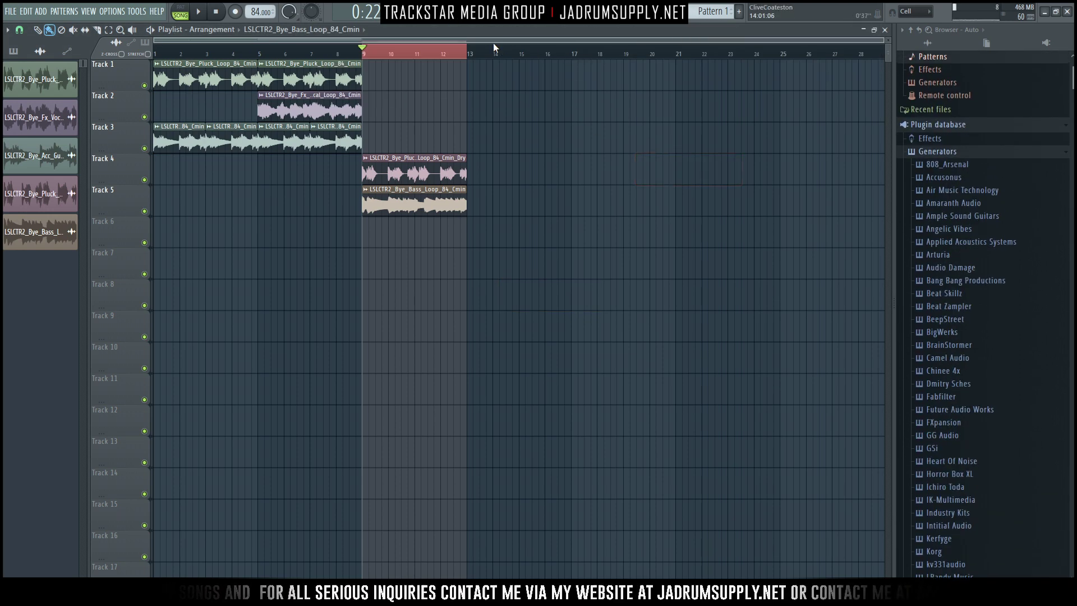
key(F6)
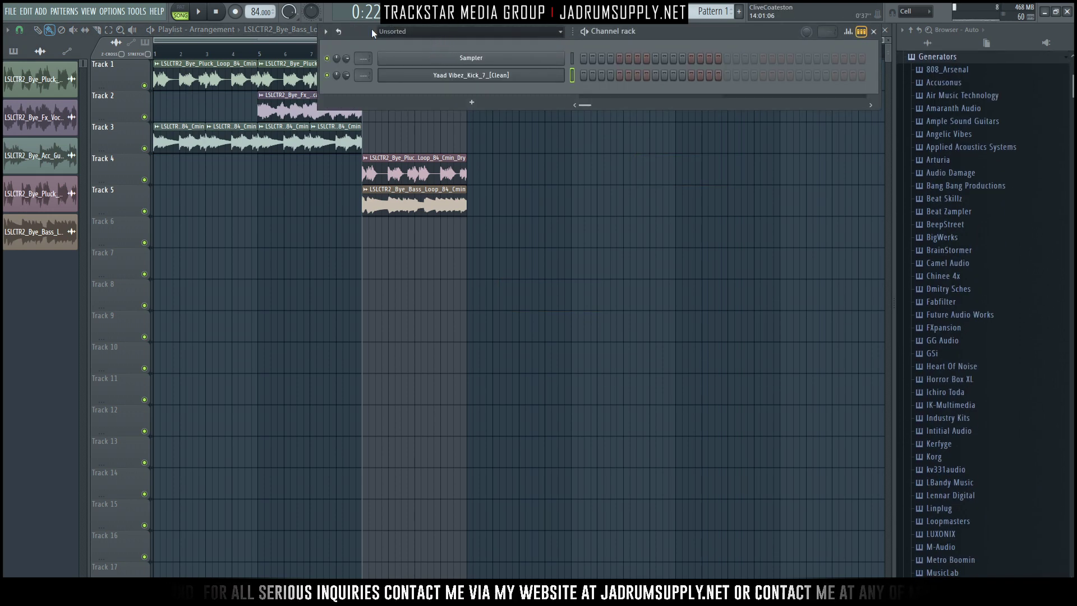
click(15, 51)
click(27, 70)
click(495, 271)
drag(504, 268, 372, 221)
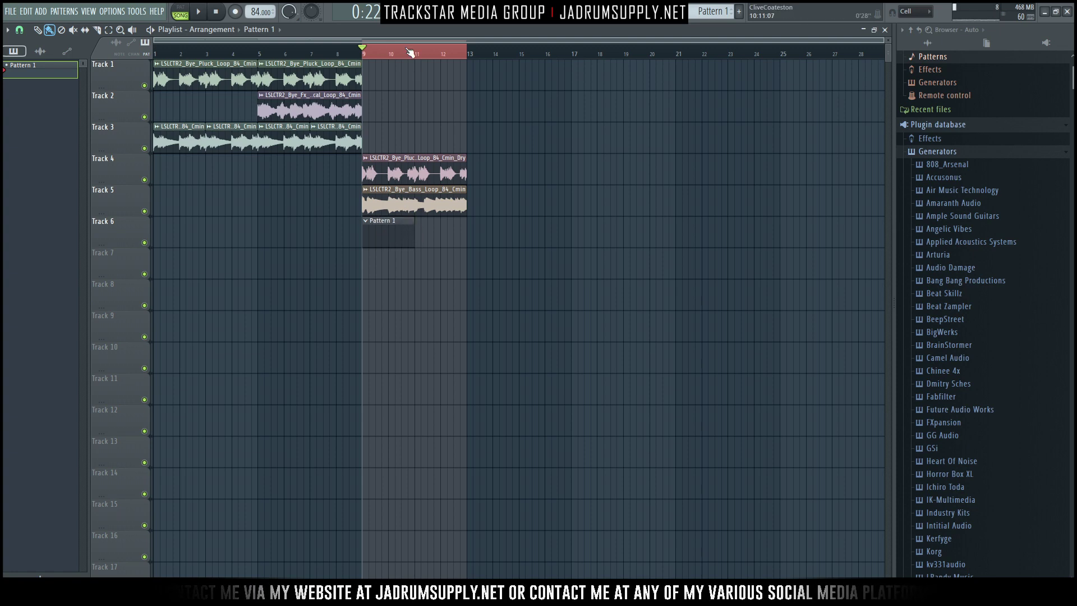
- Program the Yaad Vibez_Kick_7_[Clean] channel with hits on steps 1, 4, 7, 17, 20 and 23
scroll(393, 53, up, 10)
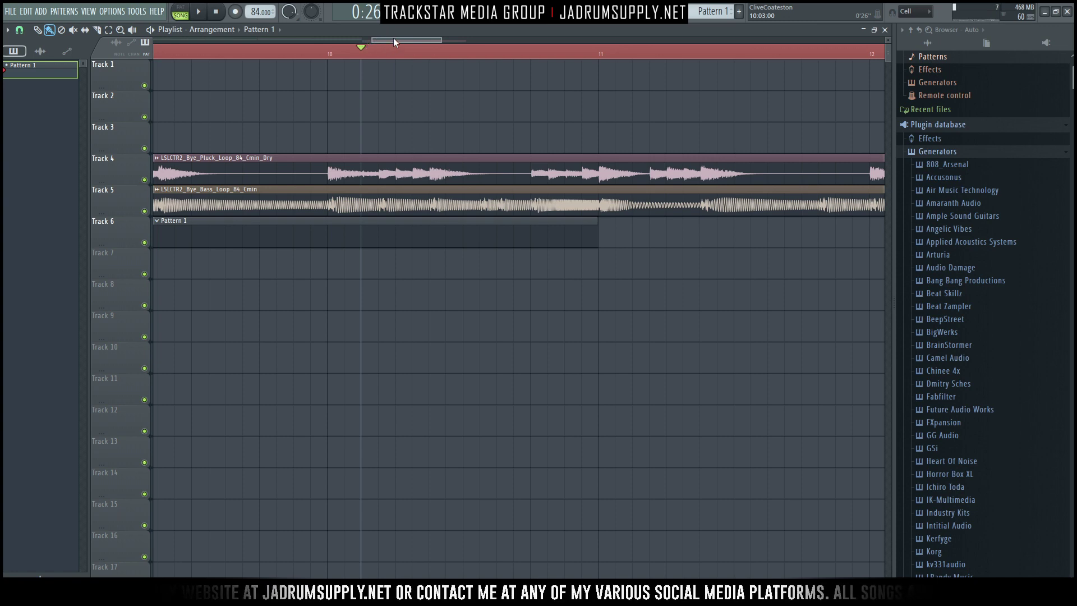
drag(394, 41, 372, 40)
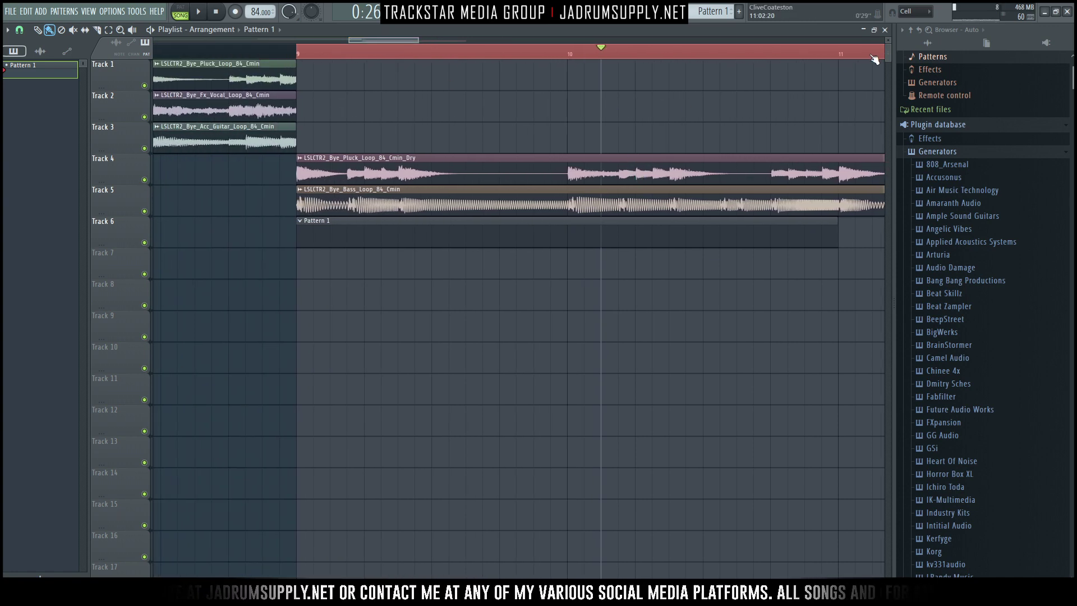
scroll(873, 55, up, 3)
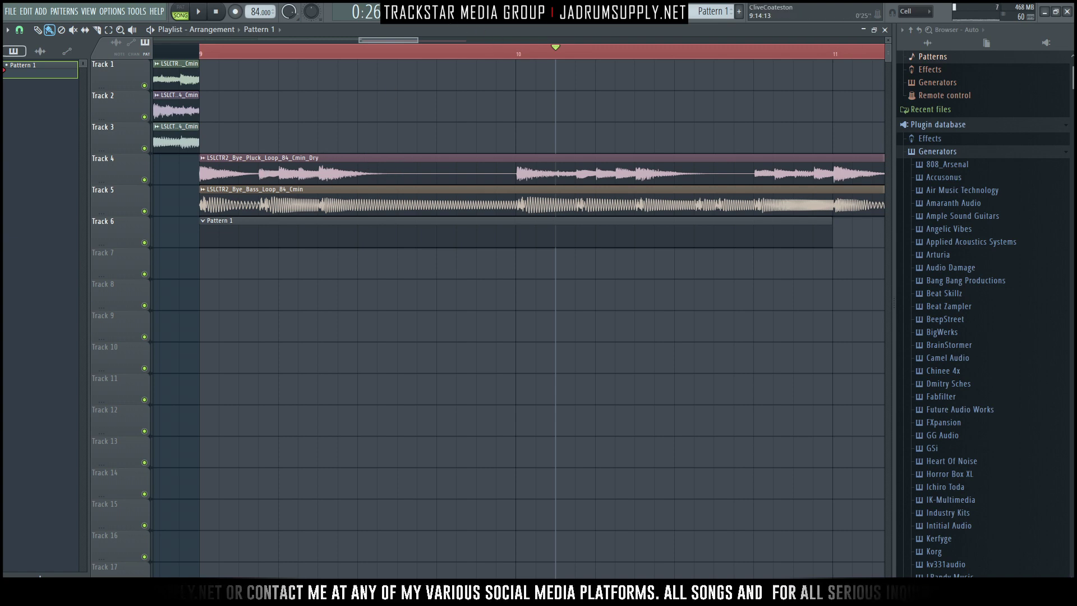
key(F6)
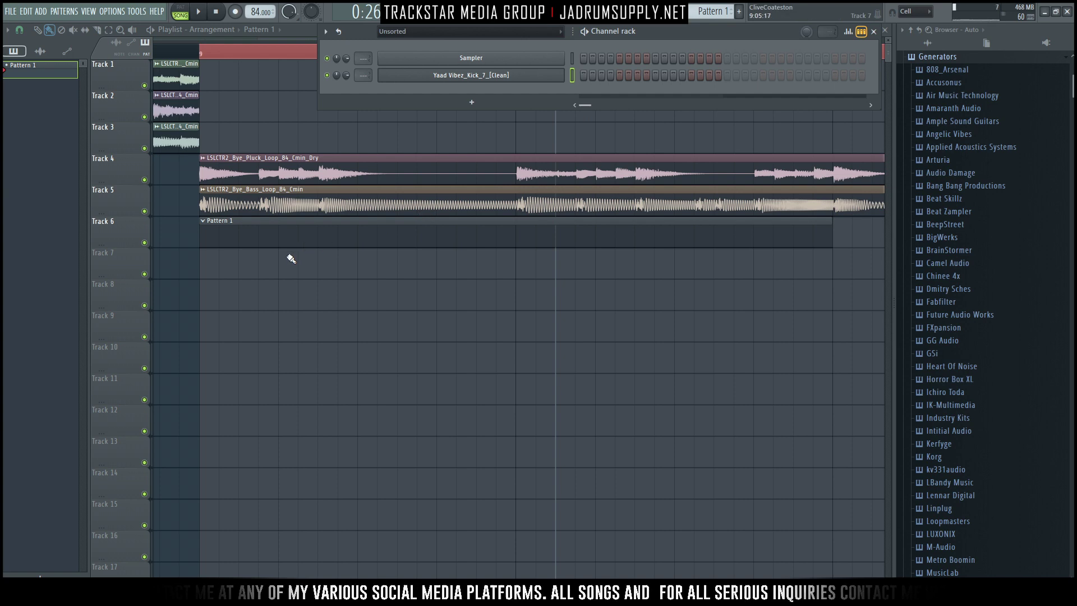
click(583, 76)
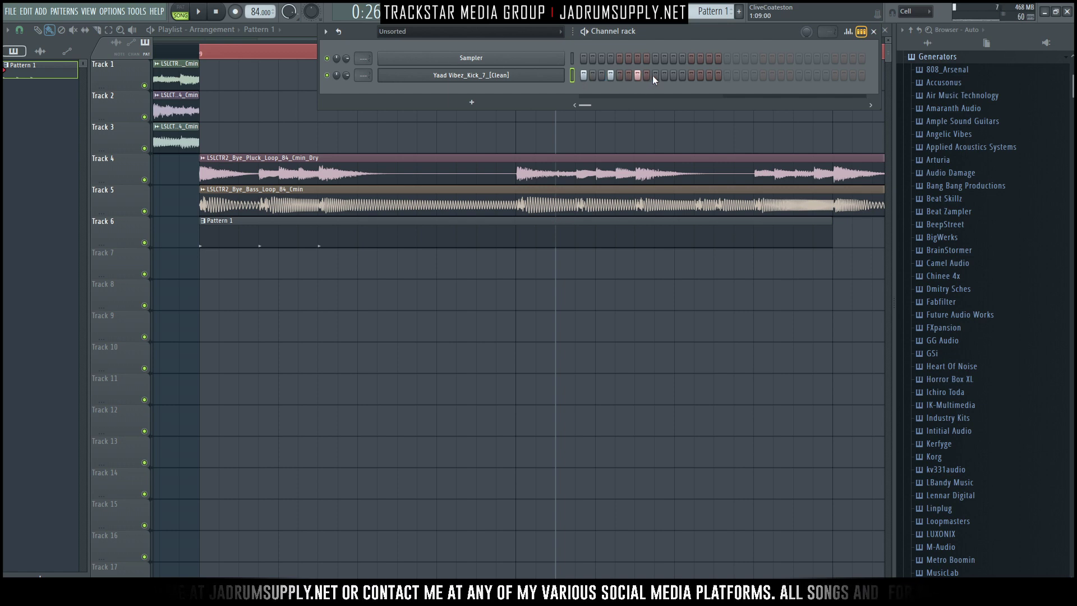
click(727, 74)
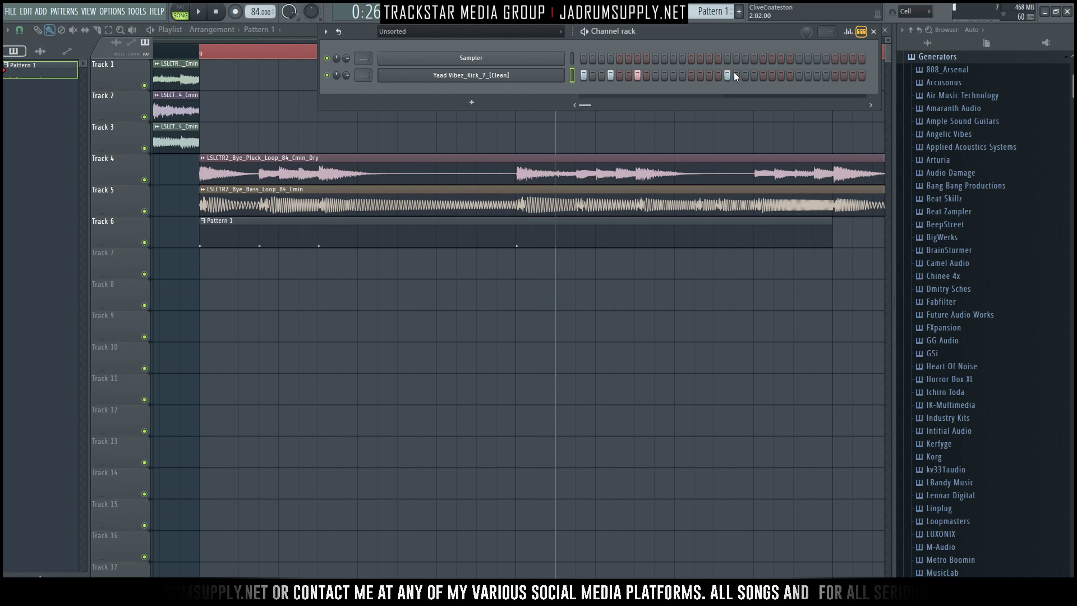
click(780, 75)
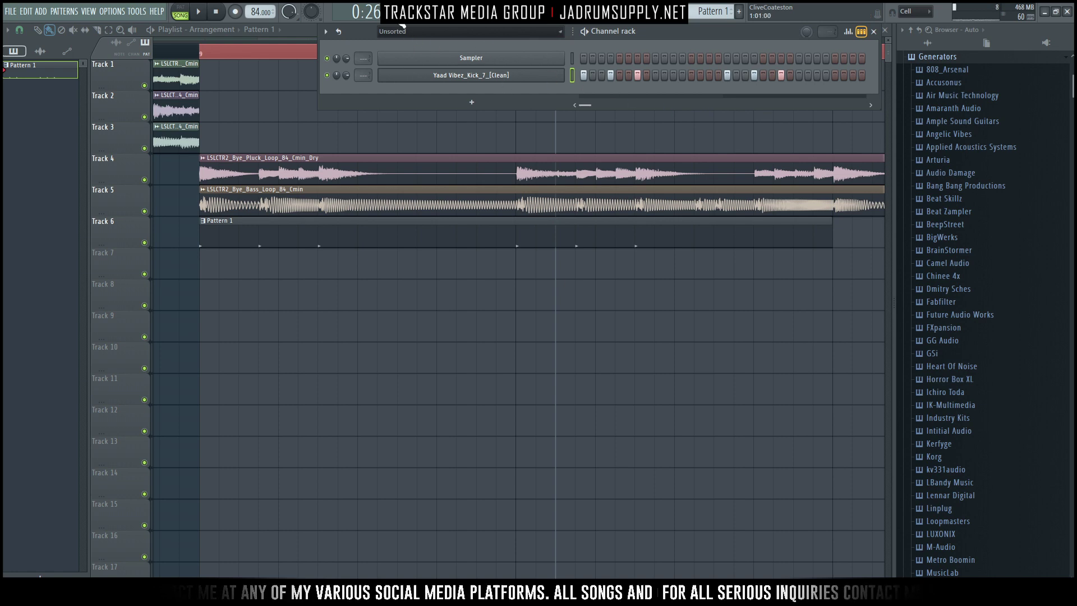
- Play the looped section and add kick hits on steps 27 and 28
click(215, 11)
key(space)
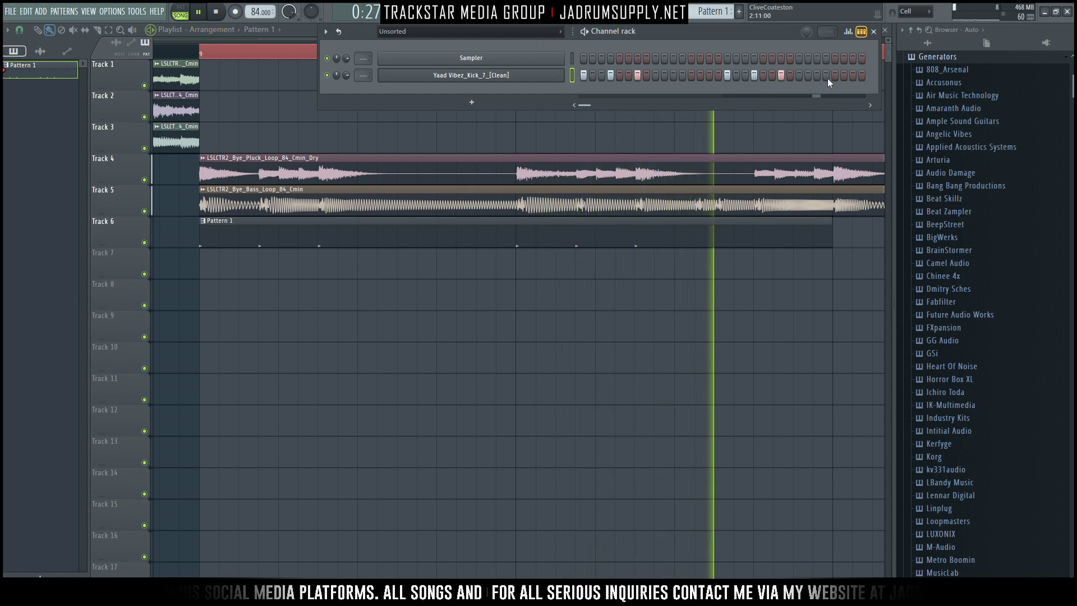
key(space)
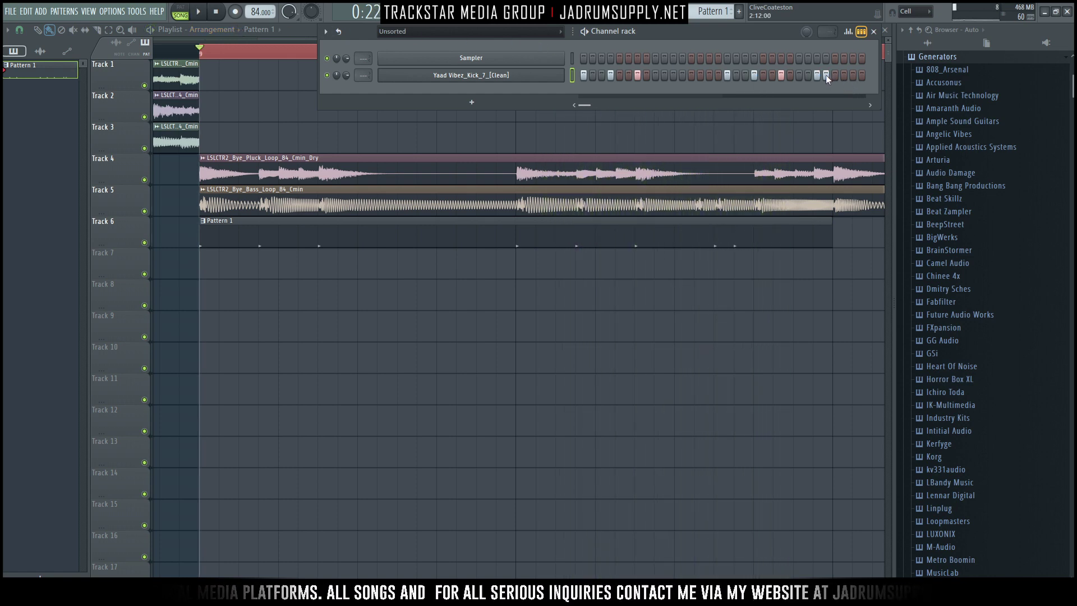
- Add kick hits on steps 26 and 29 and remove the one on step 28 while checking against playback
key(space)
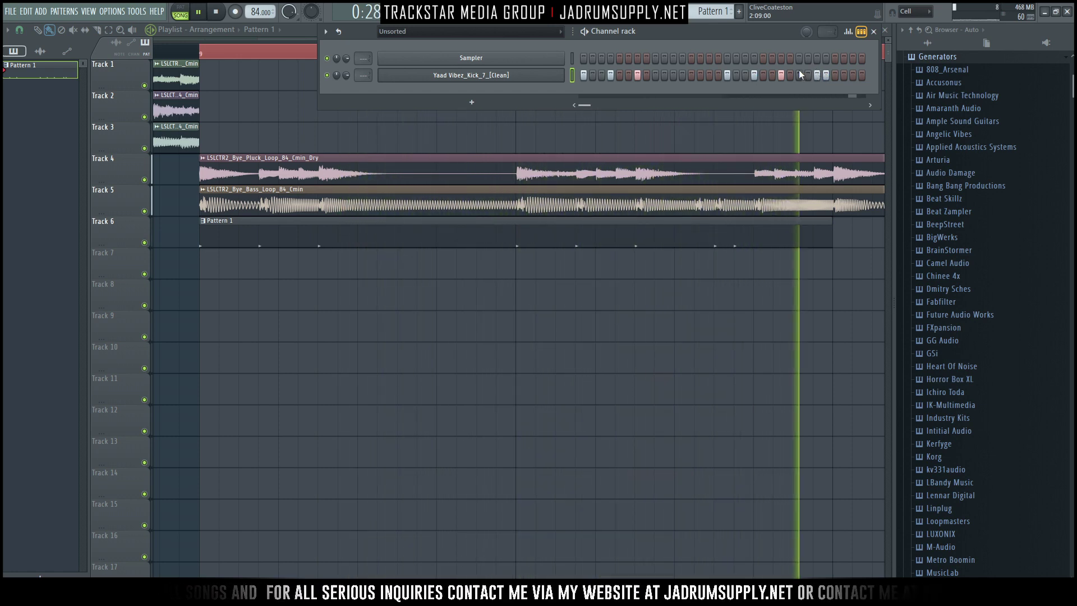
click(808, 77)
click(825, 75)
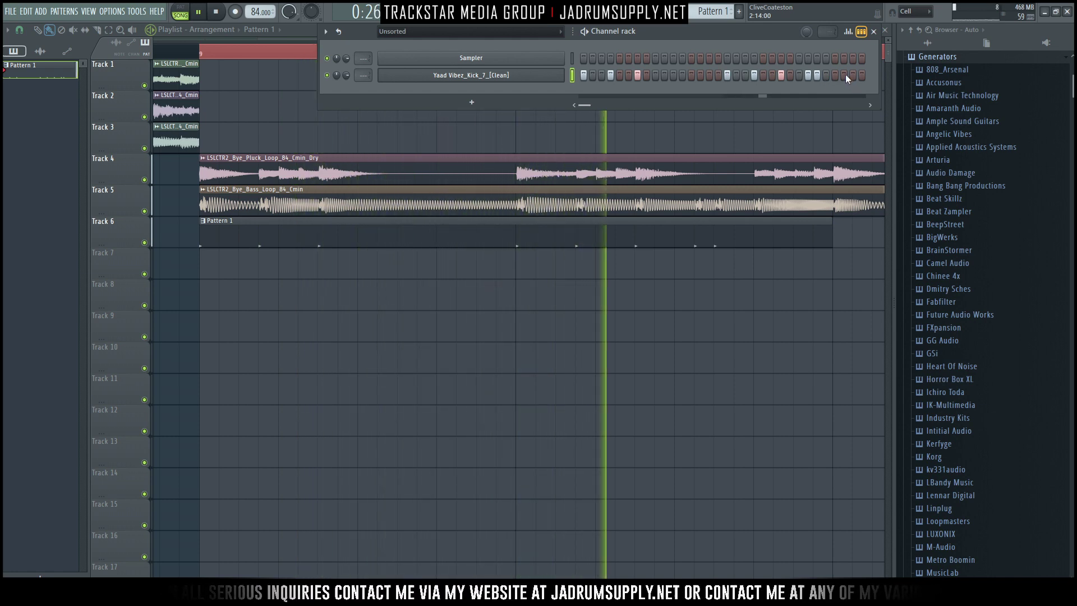
key(space)
click(834, 75)
right_click(546, 388)
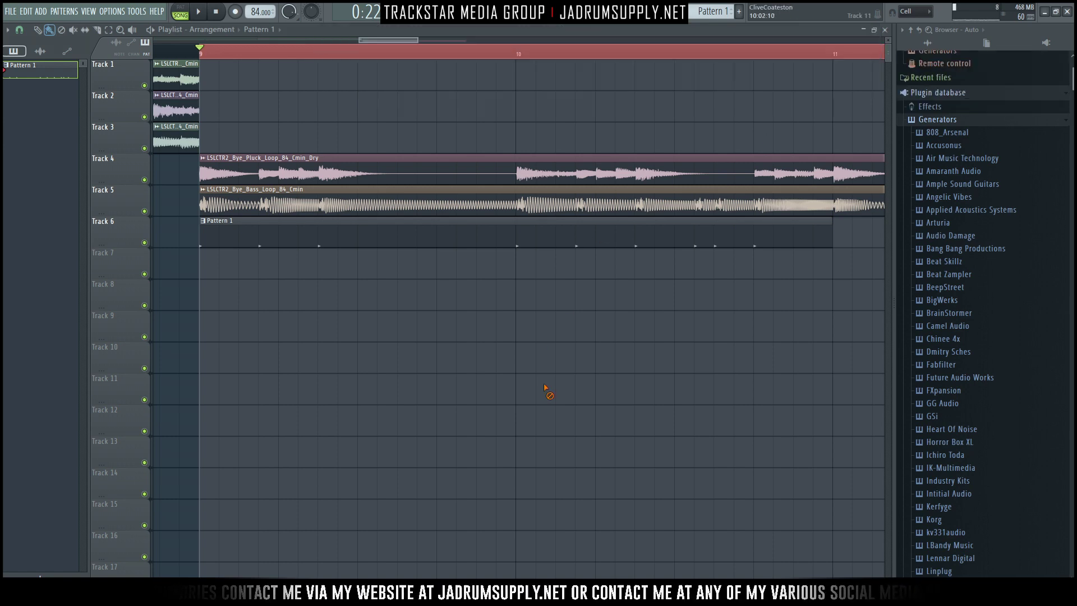
- Extend the Pattern 1 clip on Track 6 to the end of bar 12, four bars long
scroll(459, 54, down, 4)
scroll(459, 54, down, 2)
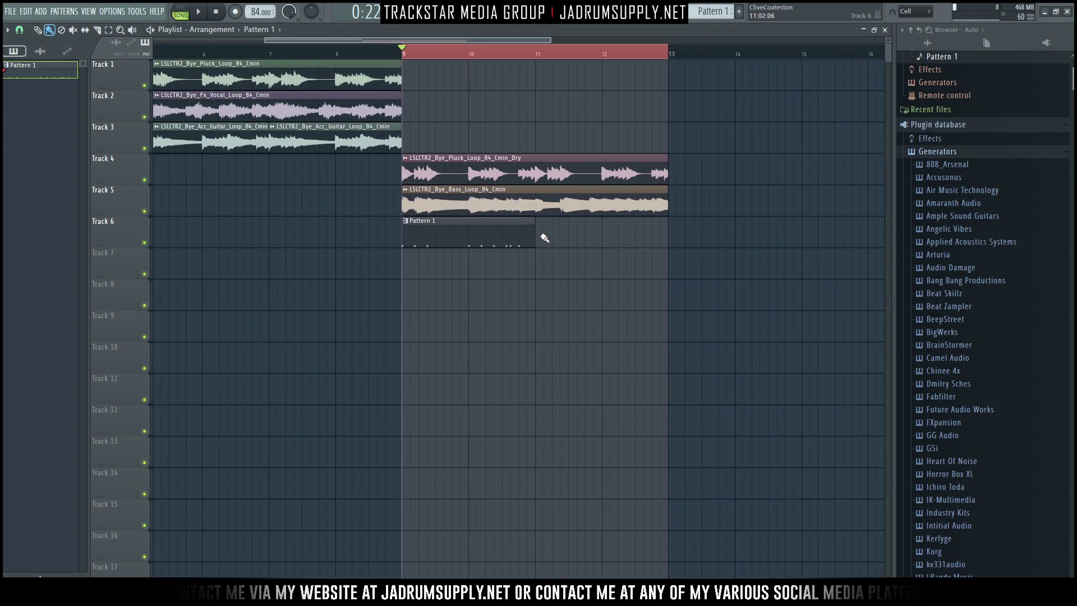
drag(536, 237, 666, 241)
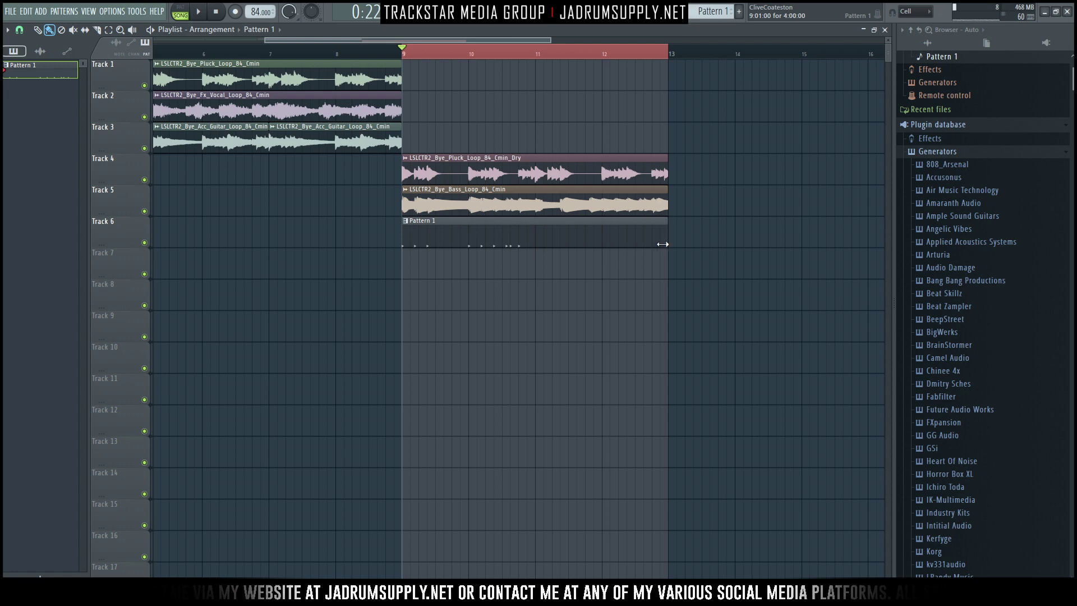
- Open Pattern 1's kick notes in the piano roll and duplicate all of them from bars 1–2 into bars 3–4
double_click(602, 243)
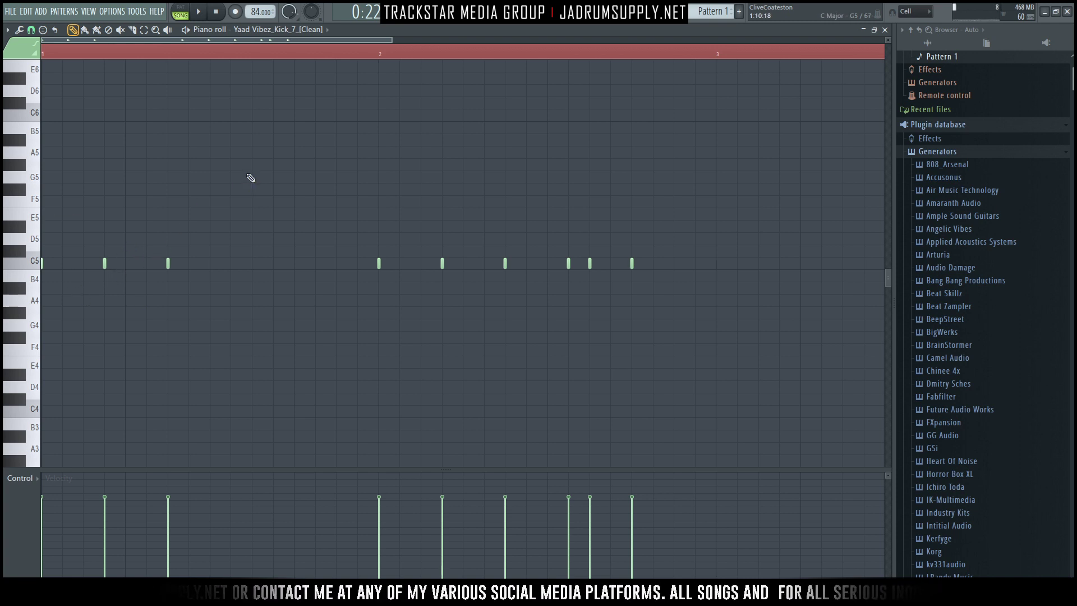
scroll(218, 57, down, 3)
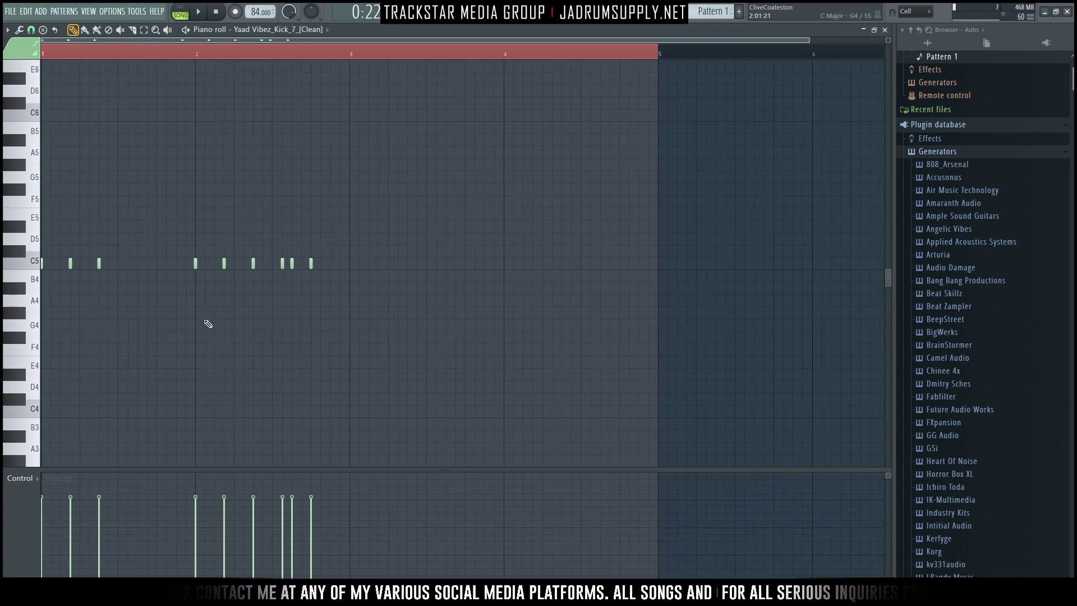
drag(398, 329, 42, 134)
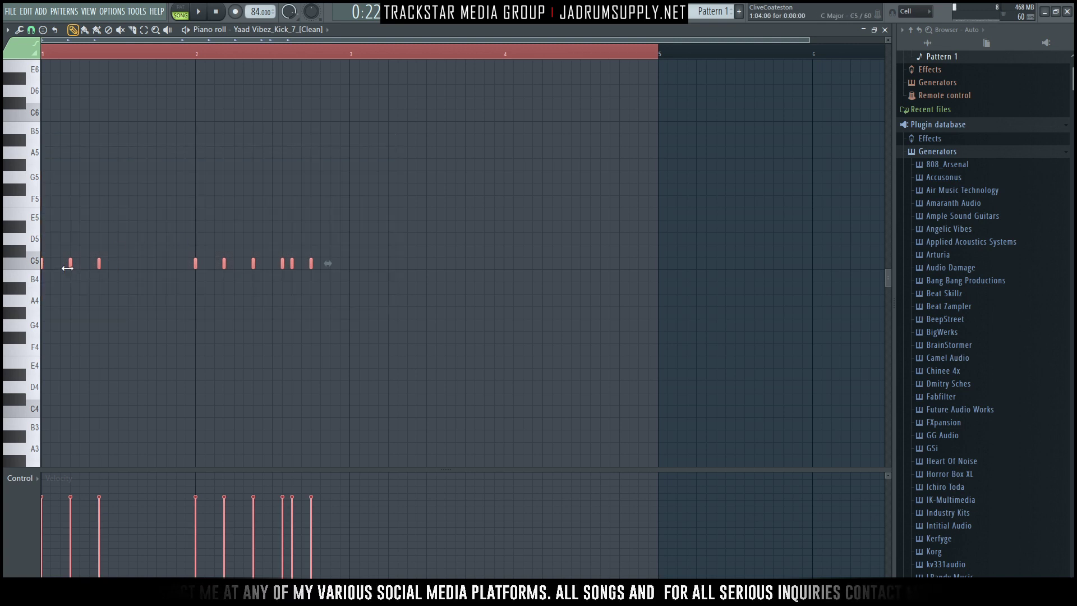
drag(69, 262, 378, 254)
ctrl+click(511, 84)
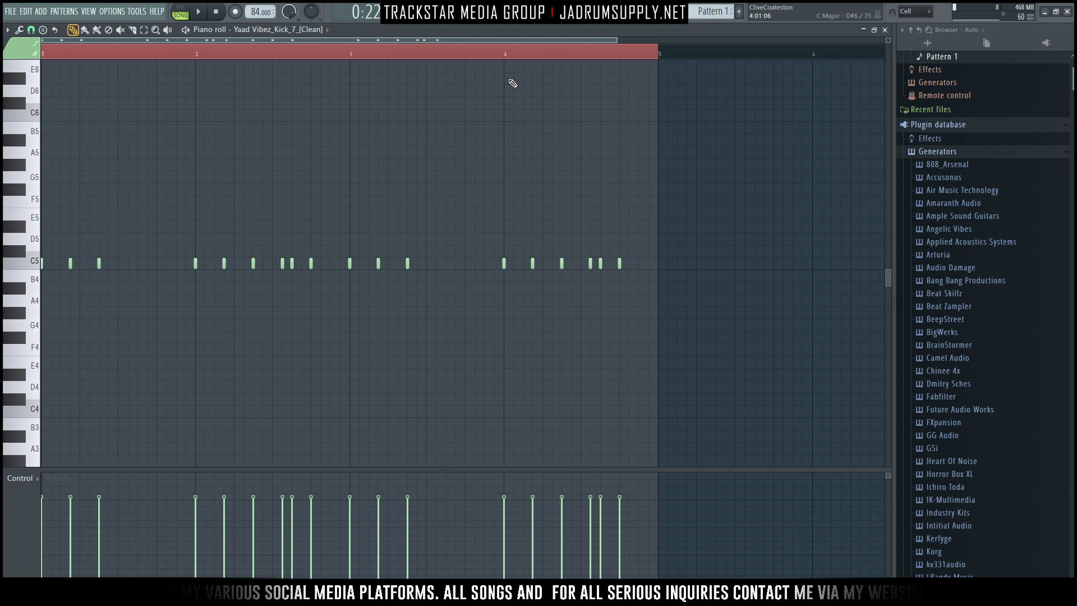
- Play back the kick pattern and delete the first two kick notes of bar 3
key(space)
ctrl+scroll(549, 123, up, 1)
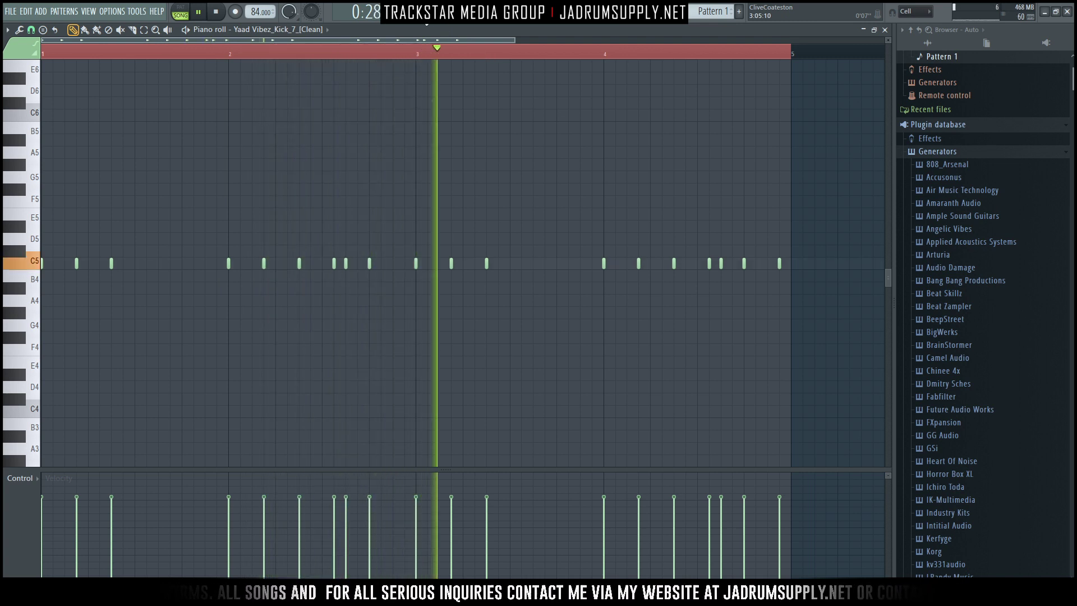
key(space)
key(space)
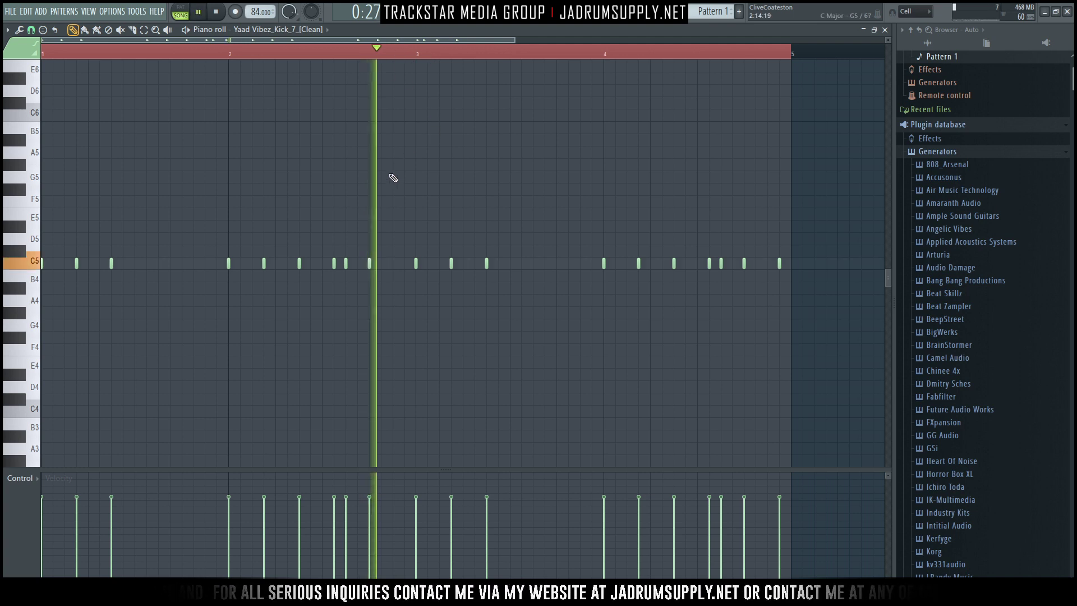
key(space)
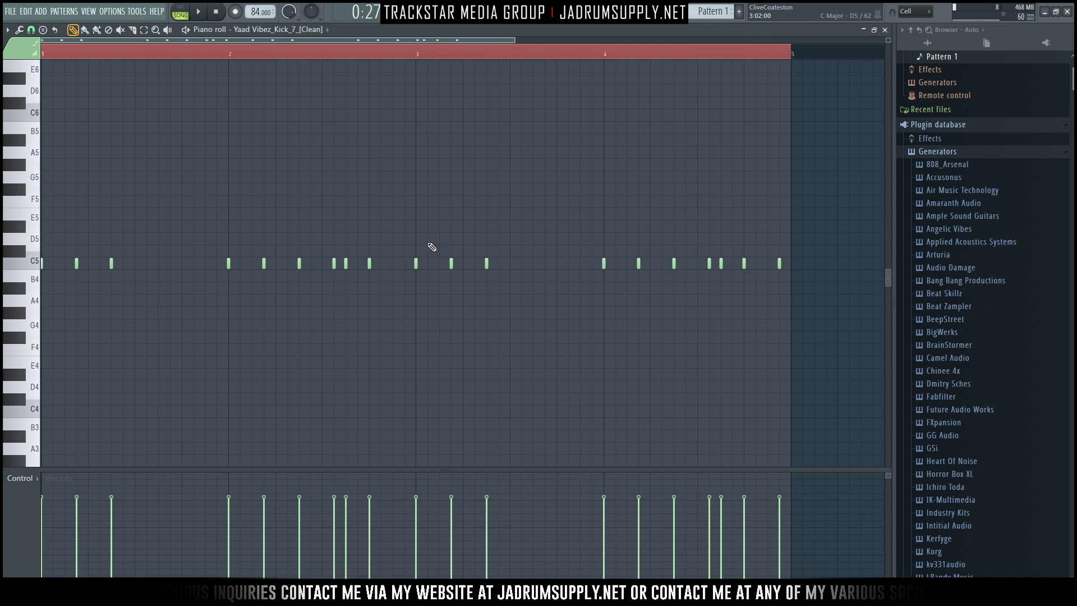
key(space)
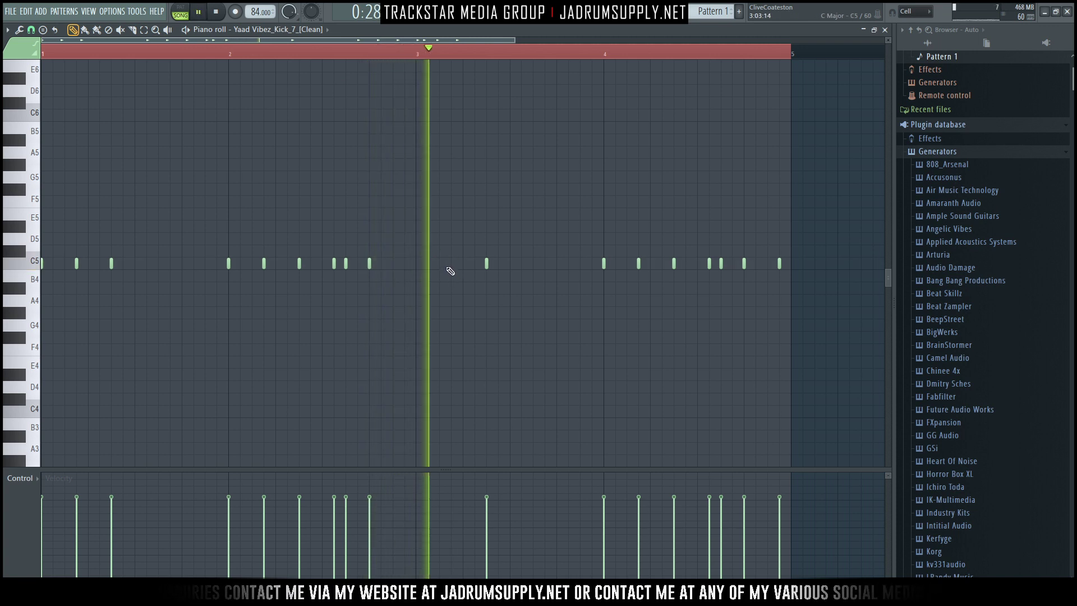
key(space)
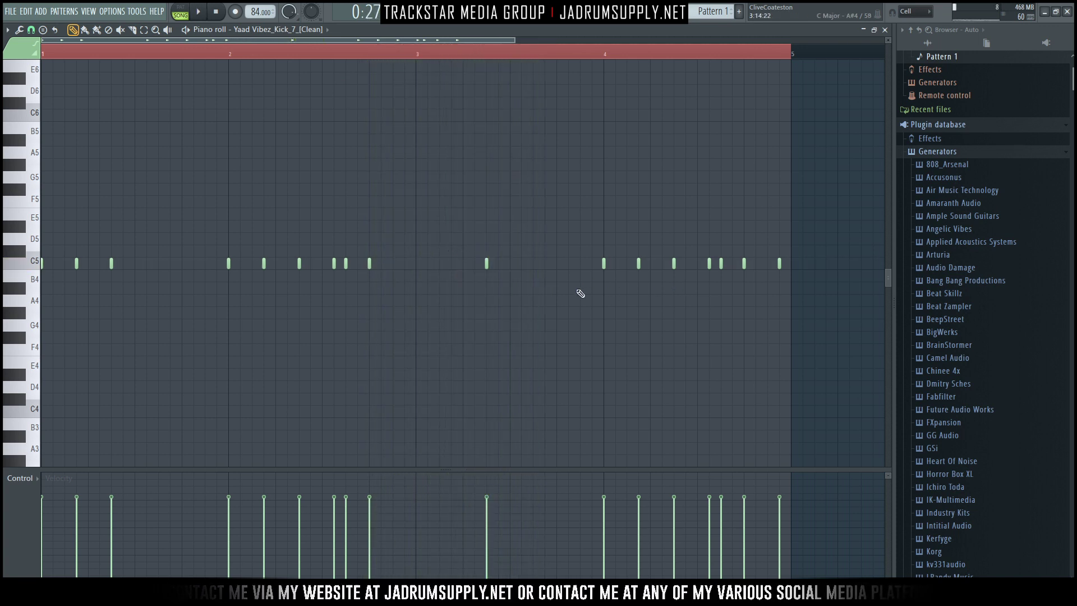
- Move the kick note at the start of bar 4 back to step 14 of bar 3, check it in playback and return to the playlist
key(space)
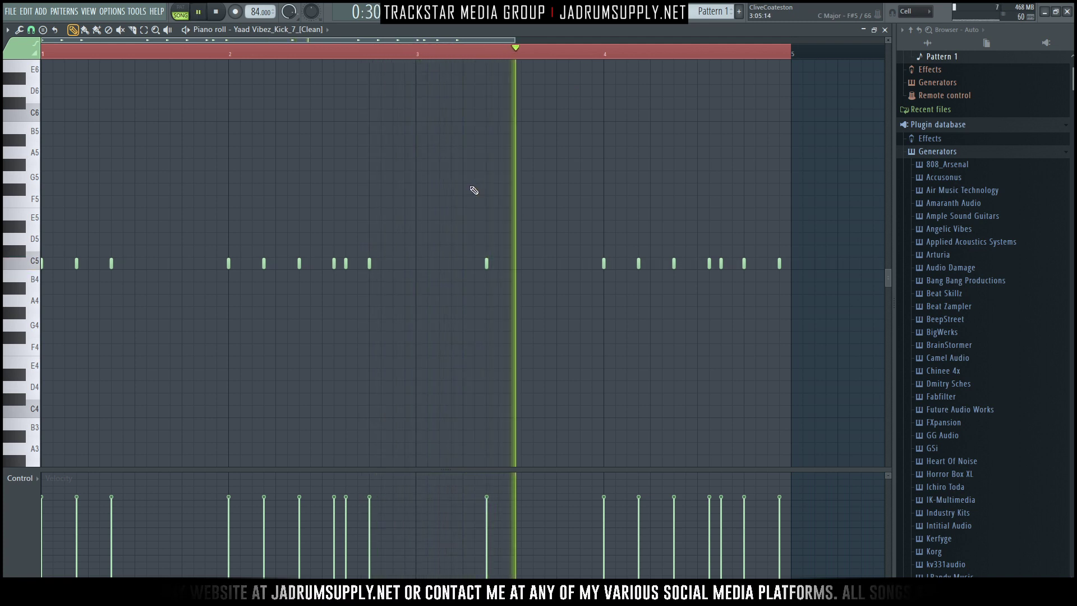
key(space)
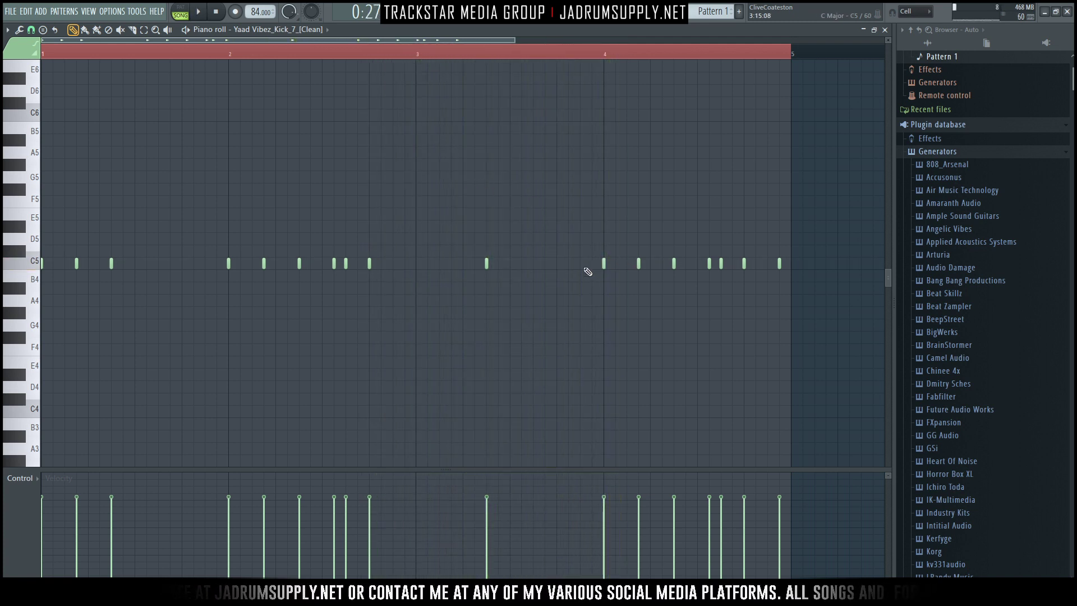
key(space)
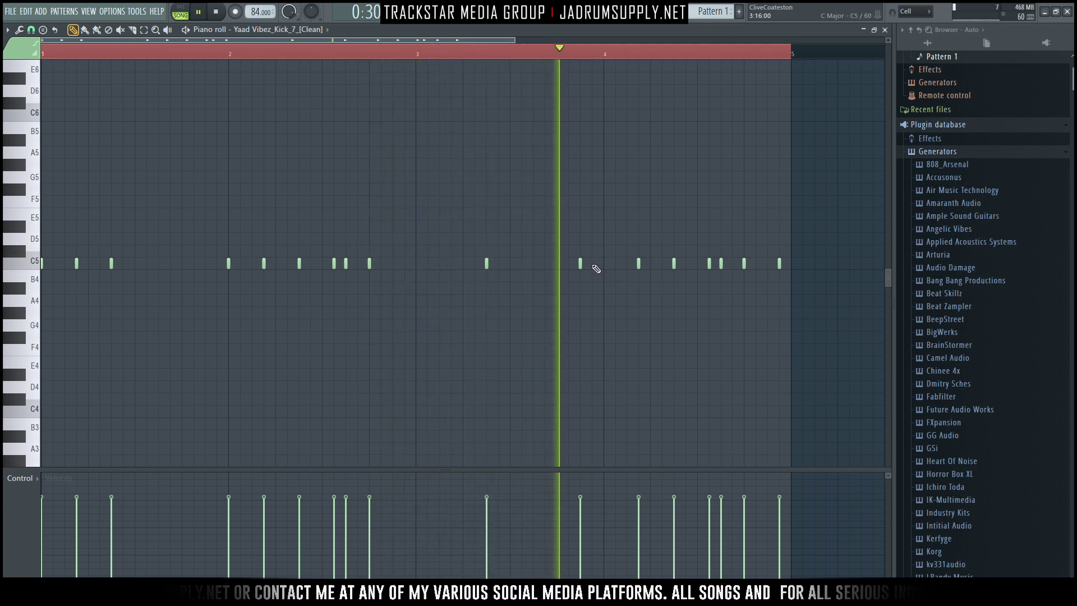
key(space)
drag(591, 267, 565, 259)
key(space)
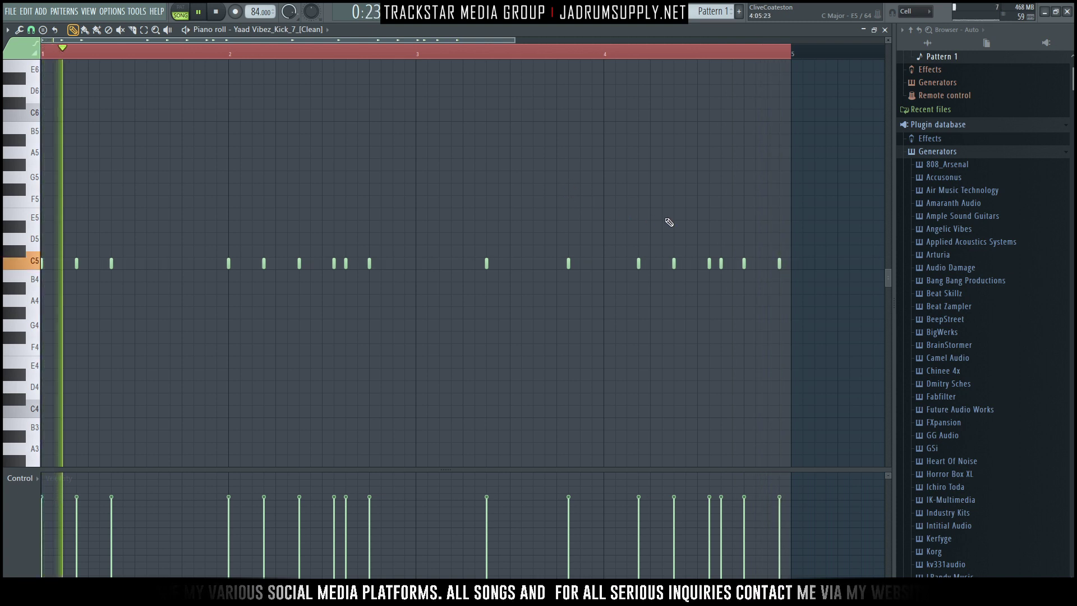
key(space)
key(F5)
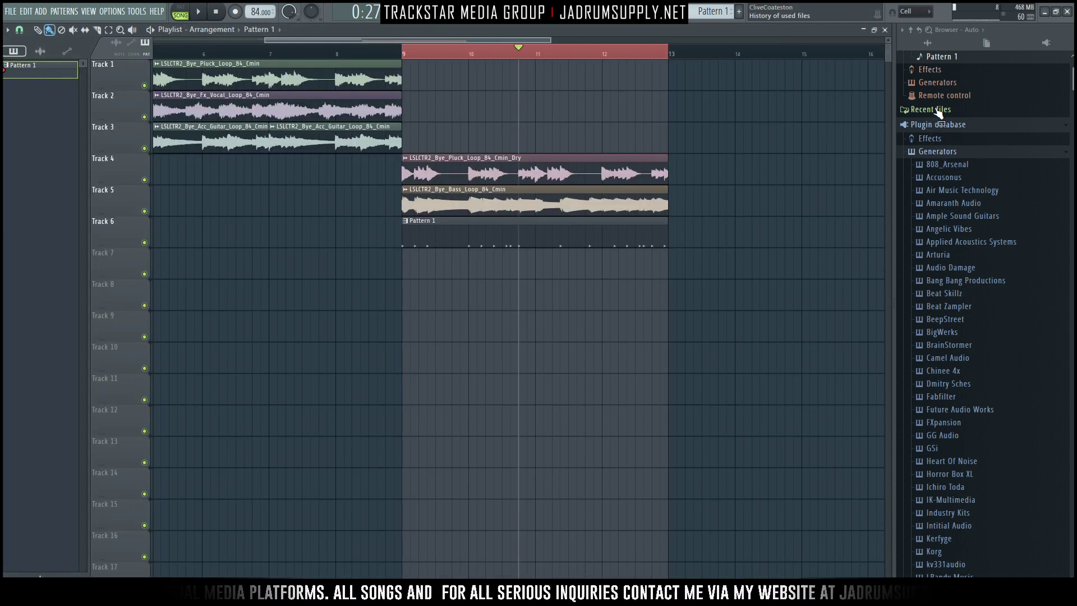
- Open the Snare's folder of the MURDA Beatz Quarantine Drumkit inside TMG Crack Pack in the sample browser
scroll(935, 111, up, 3)
click(911, 30)
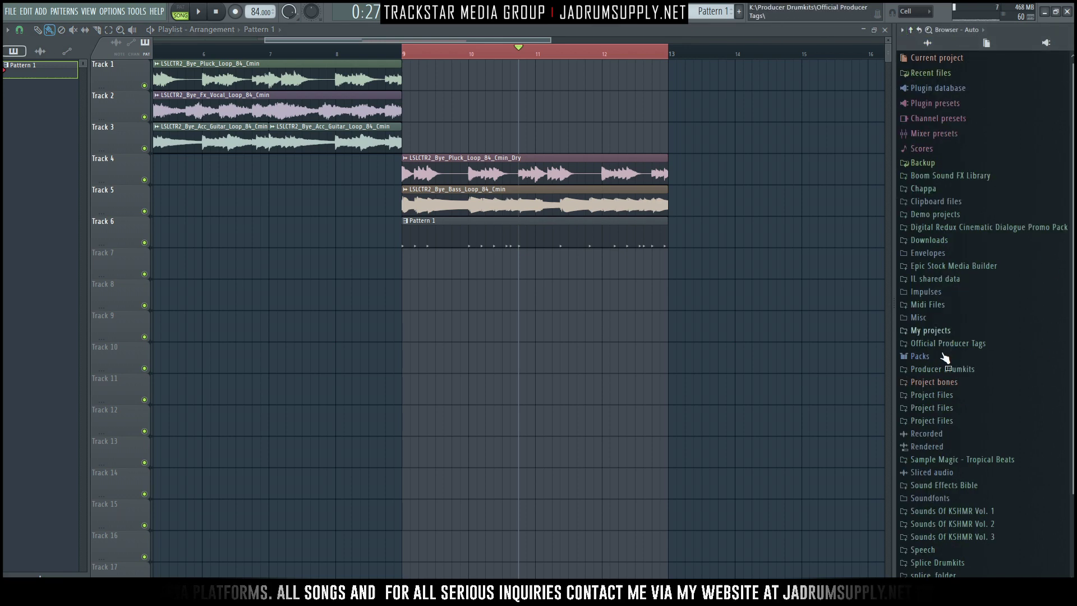
scroll(969, 473, down, 3)
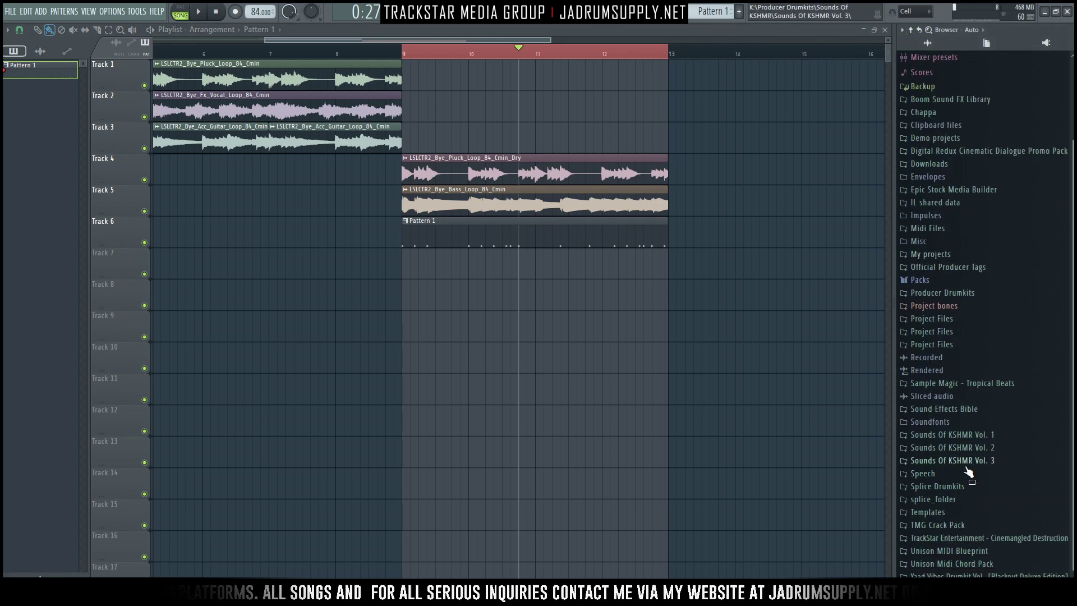
click(937, 528)
click(931, 501)
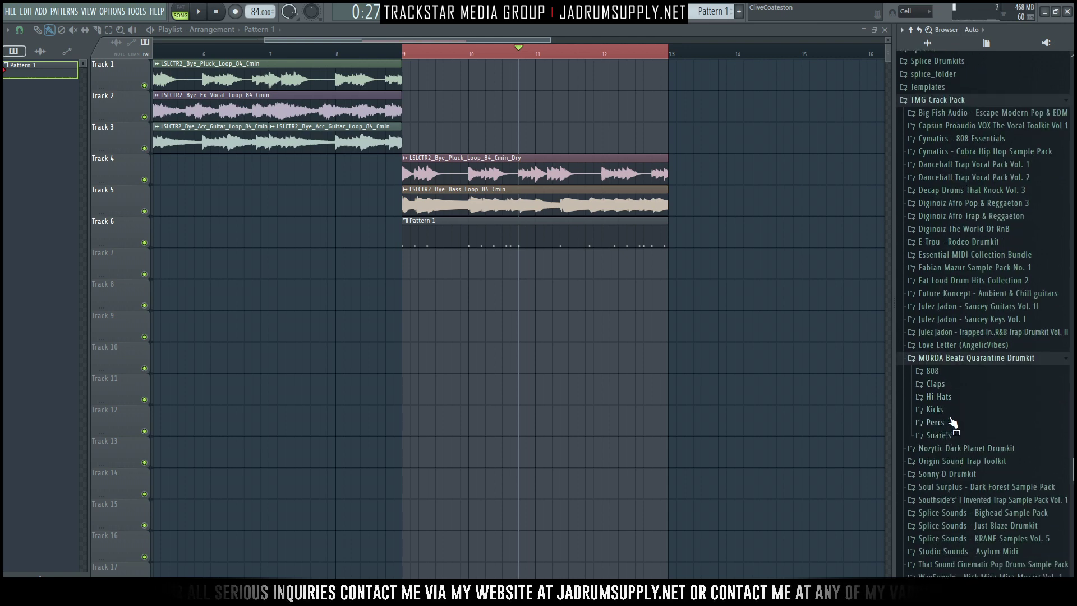
click(952, 437)
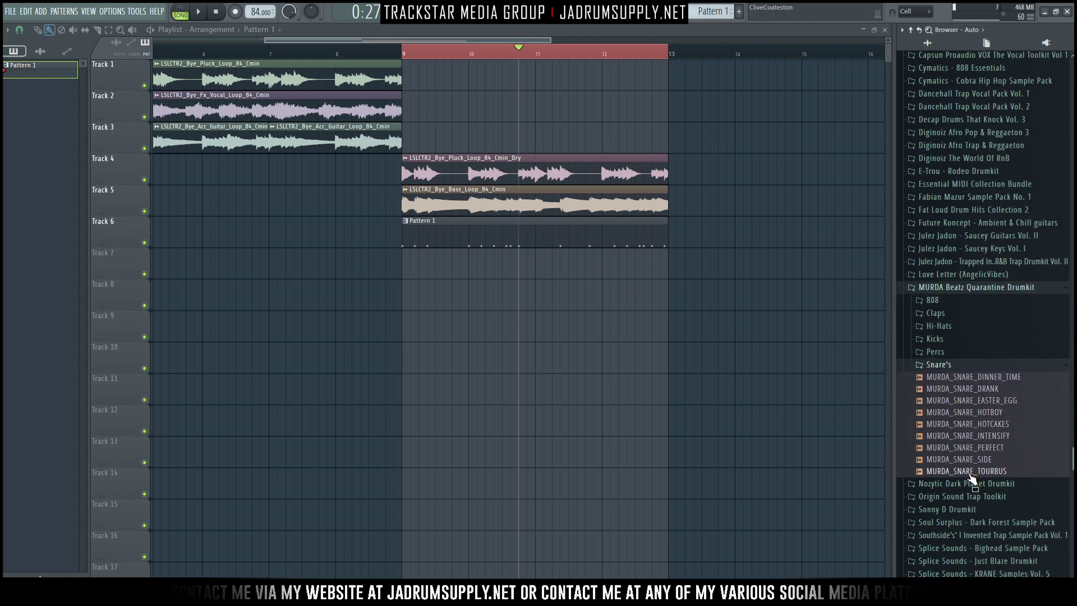
- Audition the MURDA snare samples, including MURDA_SNARE_DINNER_TIME, and open the kit's Claps folder
click(976, 449)
click(986, 425)
click(994, 391)
click(990, 380)
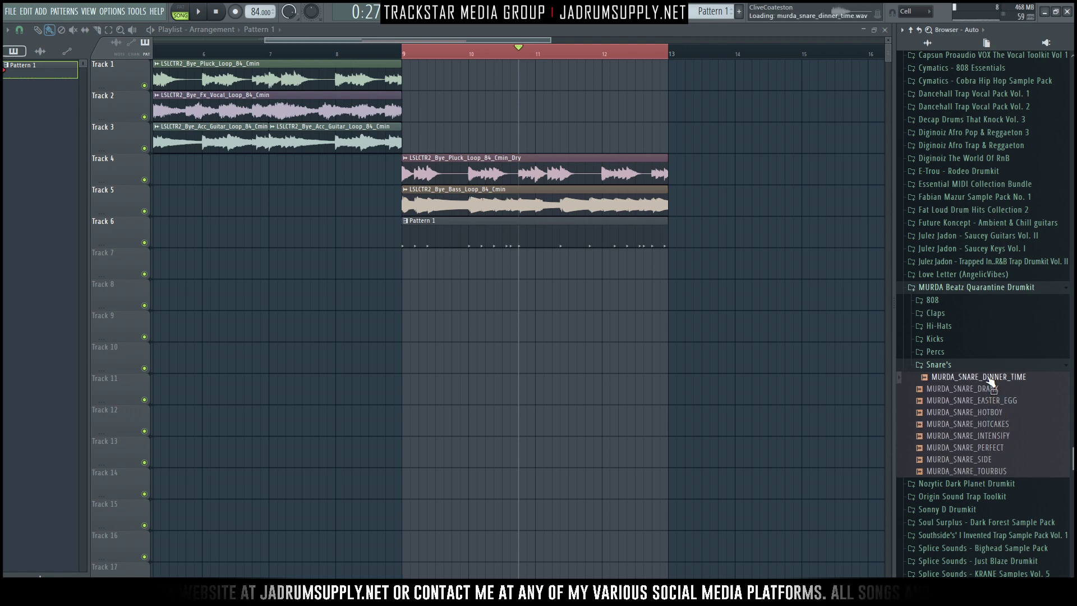
click(938, 313)
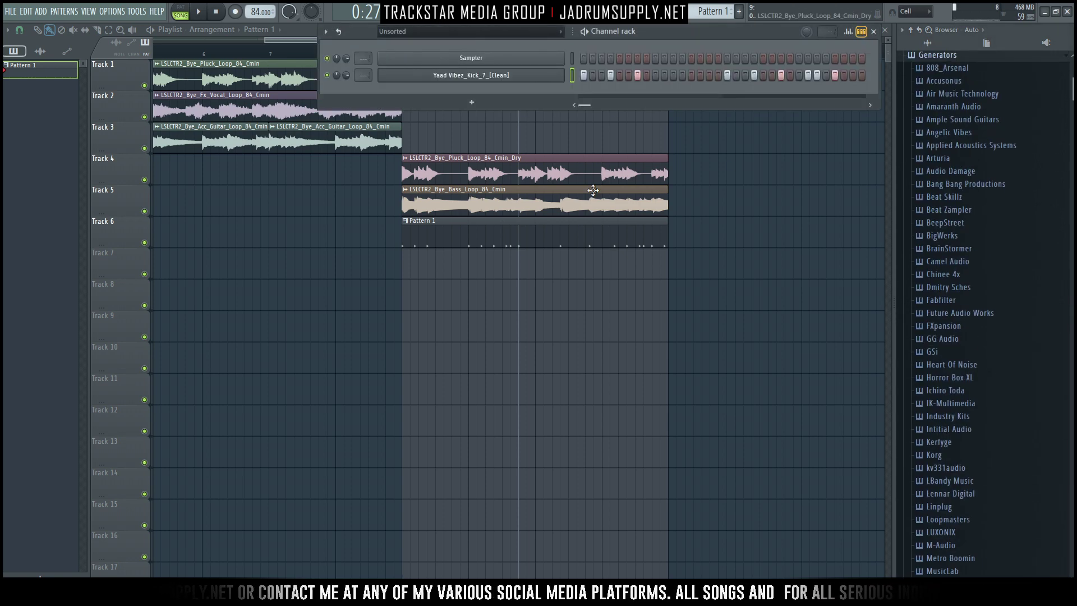
- Load MURDA_CLAP_BAGUETTE from the MURDA Beatz Claps folder into a new channel and briefly play the arrangement
click(943, 58)
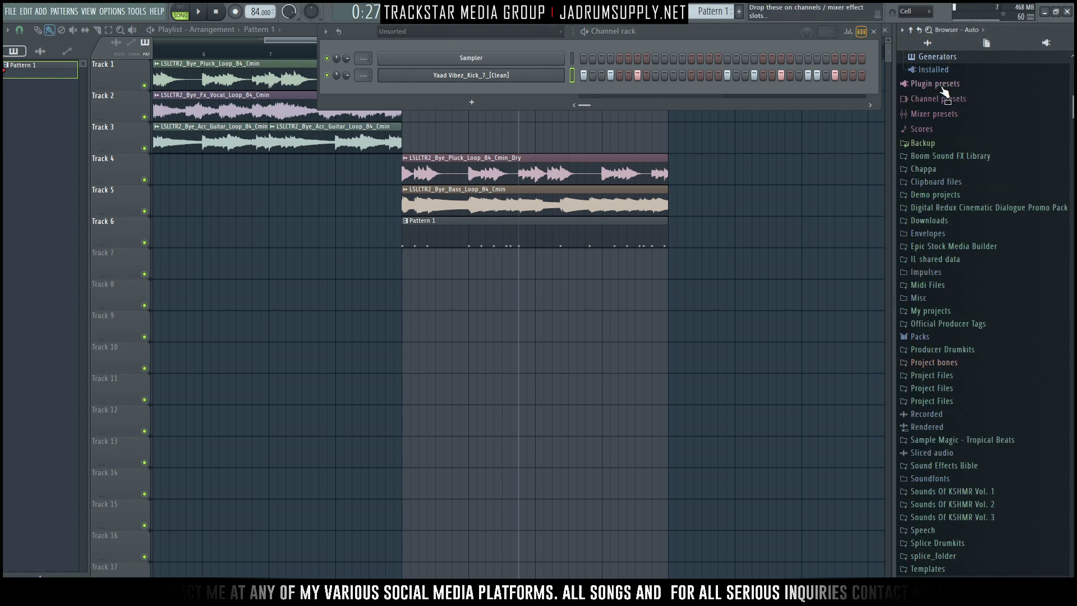
scroll(943, 90, up, 2)
click(936, 89)
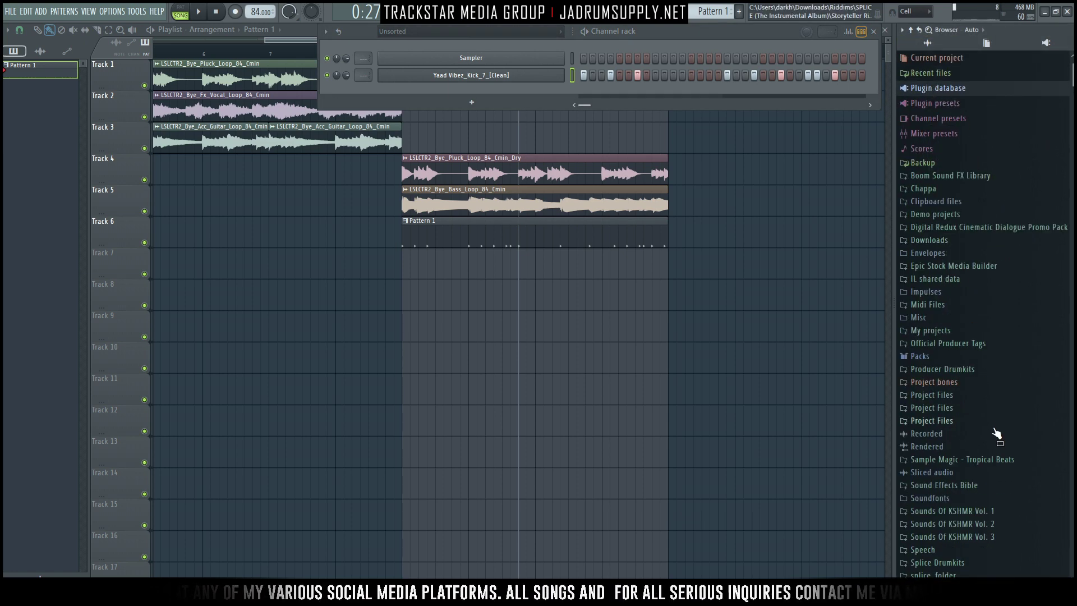
scroll(992, 511, down, 6)
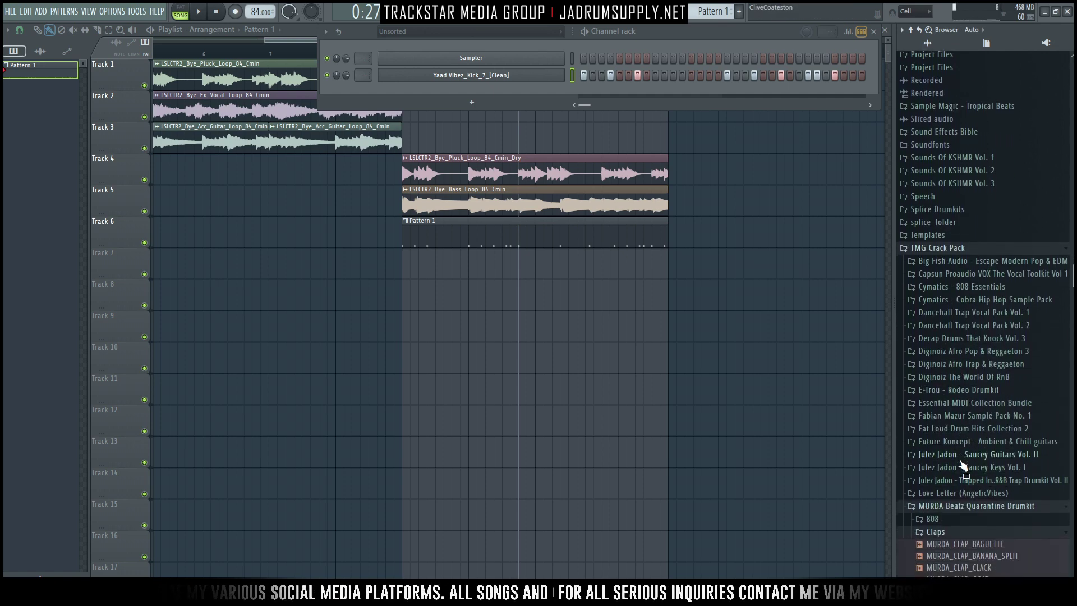
scroll(965, 449, down, 4)
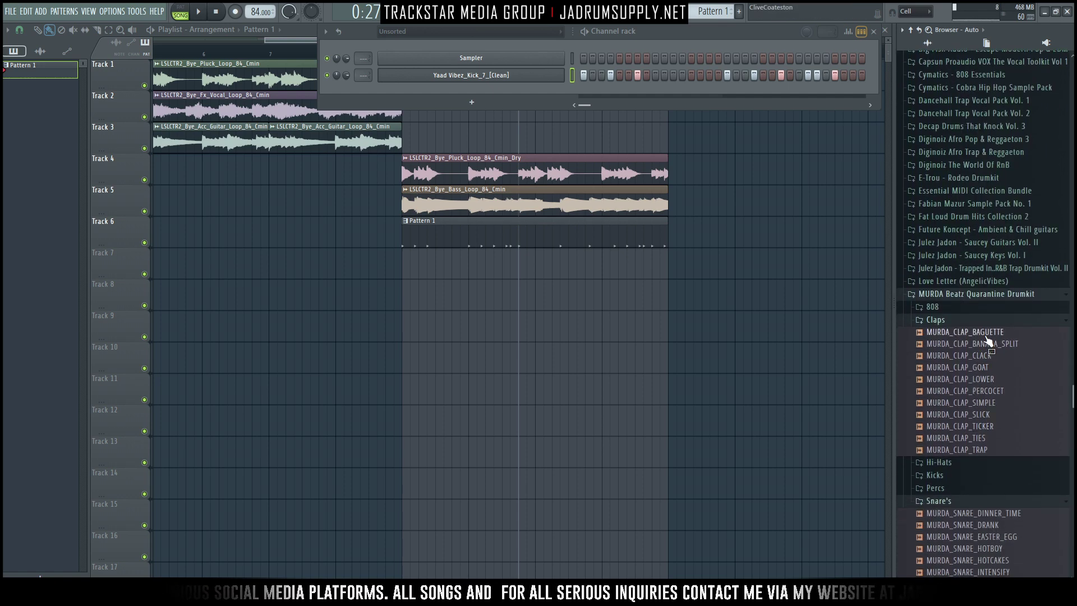
right_click(985, 334)
click(981, 357)
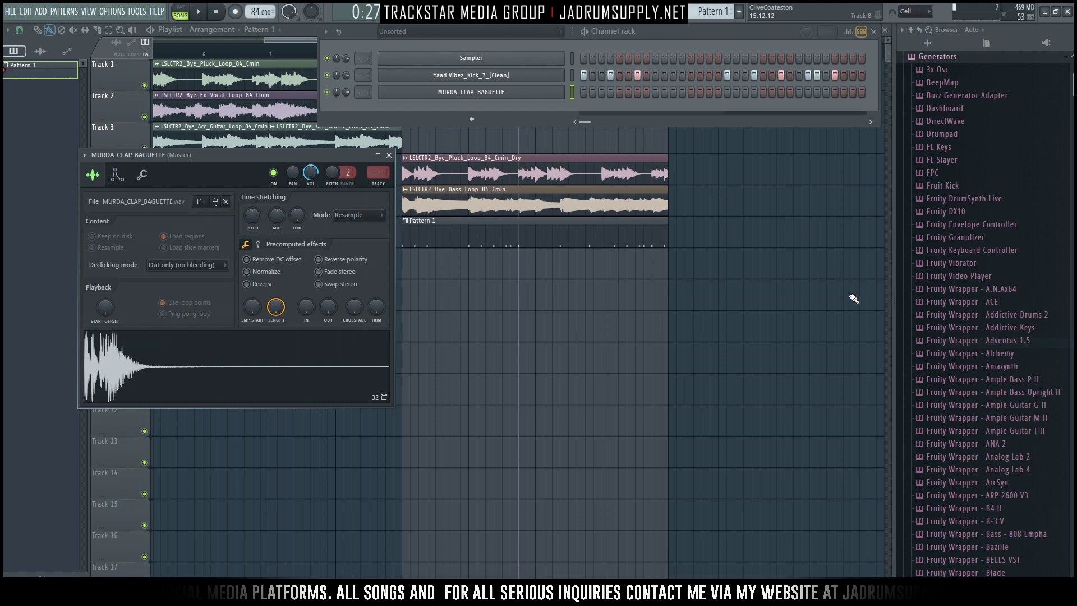
key(space)
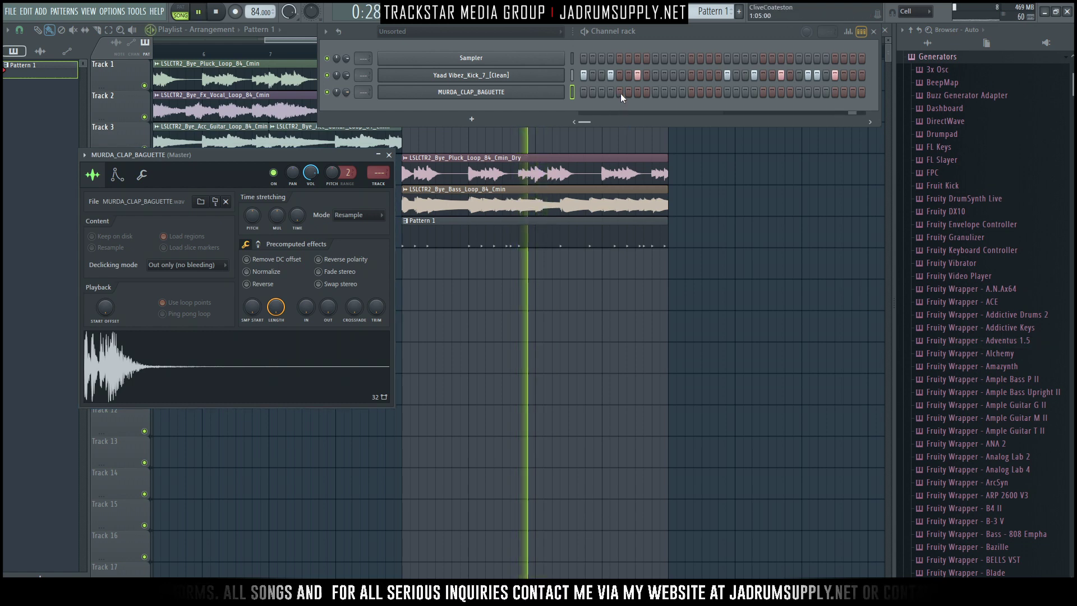
key(space)
- Audition more claps in the MURDA Beatz kit and load MURDA_CLAP_SLICK into a new channel
click(935, 56)
scroll(980, 271, up, 3)
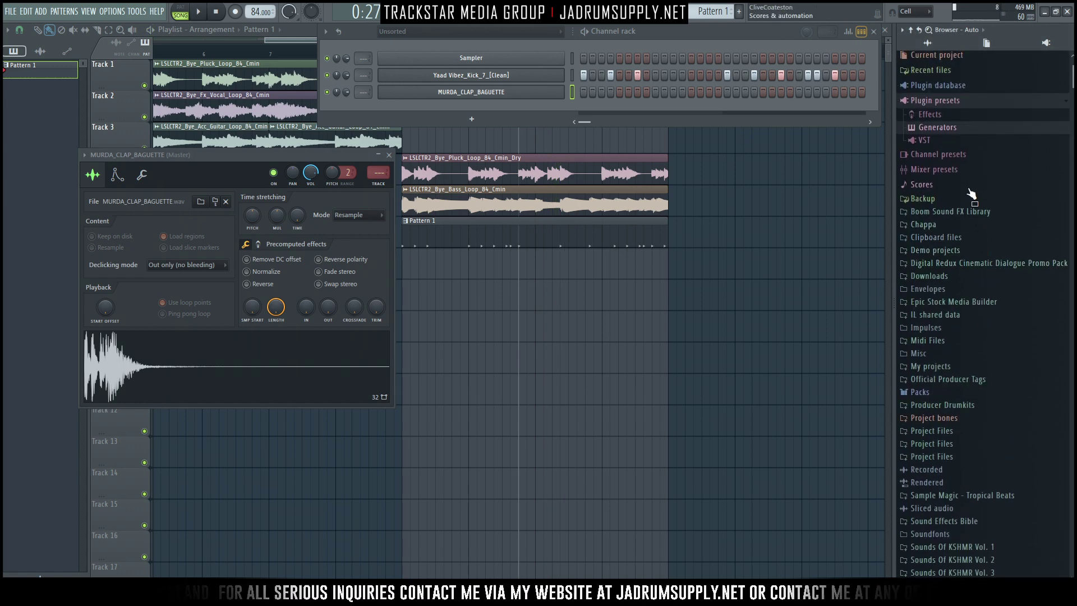
scroll(961, 348, down, 10)
scroll(956, 418, down, 10)
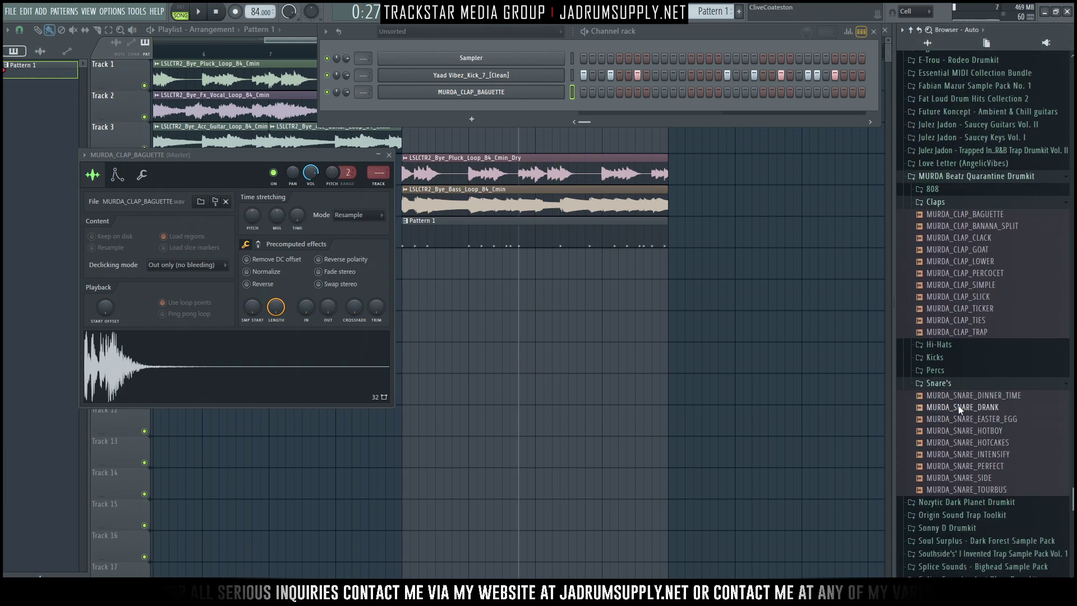
click(970, 228)
click(971, 205)
click(974, 218)
click(977, 230)
click(976, 242)
right_click(991, 246)
click(990, 248)
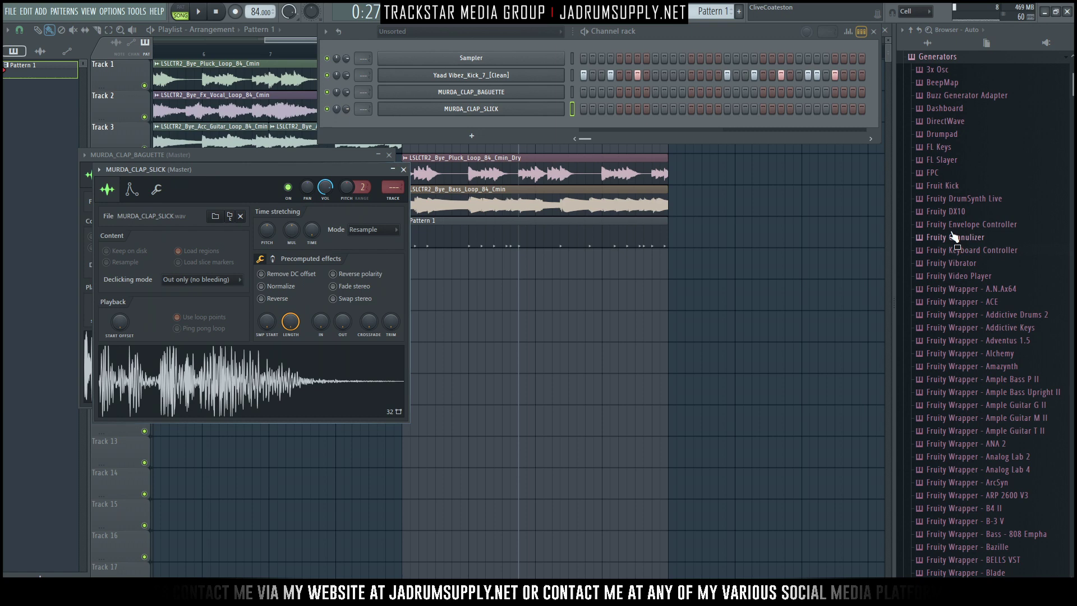
- Preview the remaining MURDA claps and load MURDA_CLAP_TICKER into a new channel
click(951, 58)
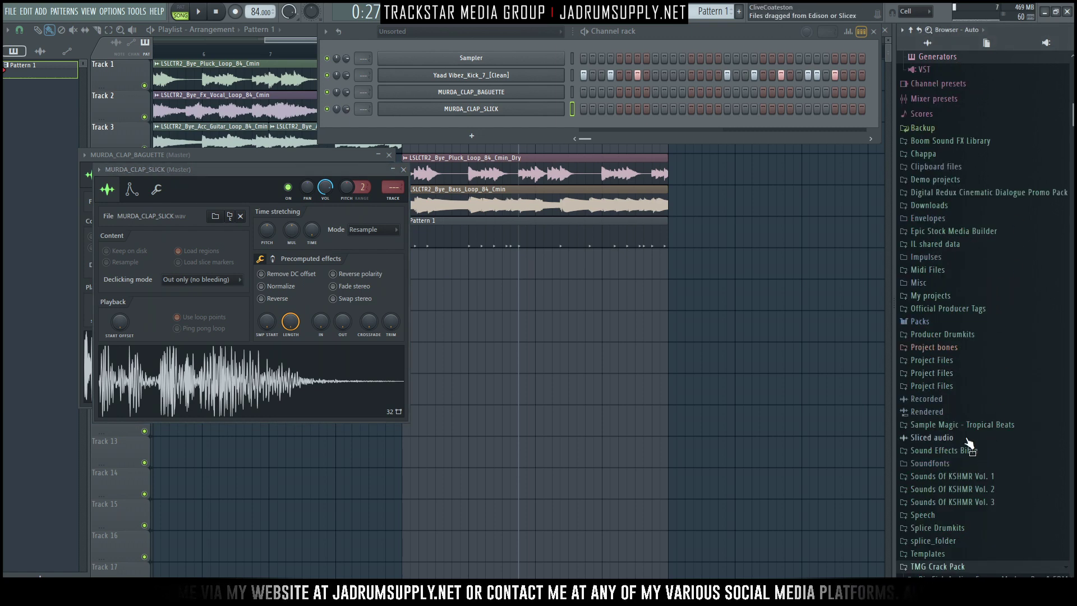
scroll(928, 368, down, 10)
click(976, 263)
click(980, 251)
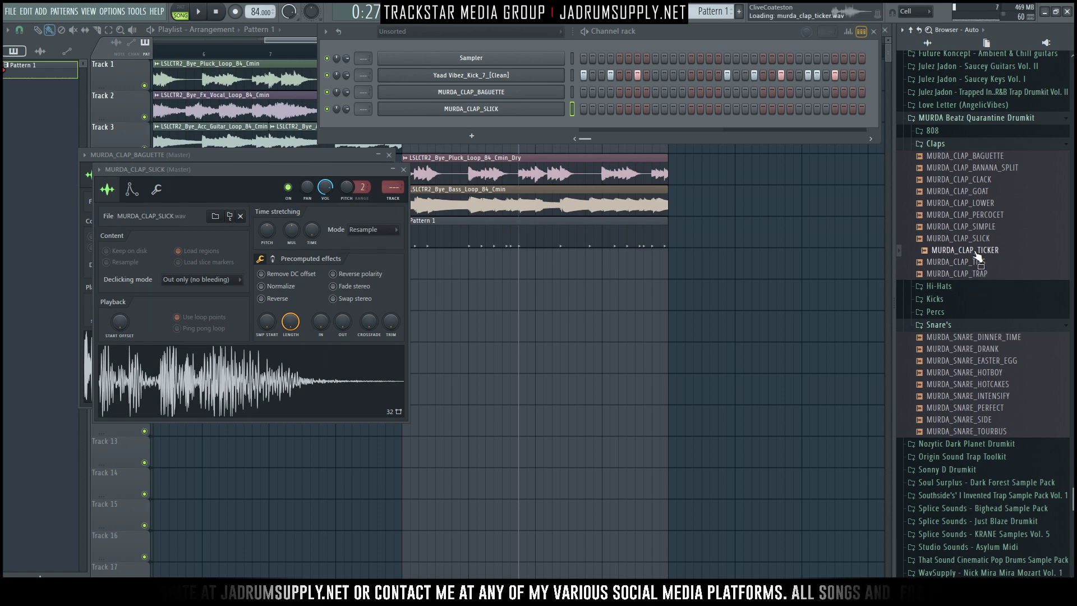
right_click(973, 250)
click(982, 261)
- Load MURDA_CLAP_TRAP from the Claps folder into a new channel
scroll(990, 274, down, 5)
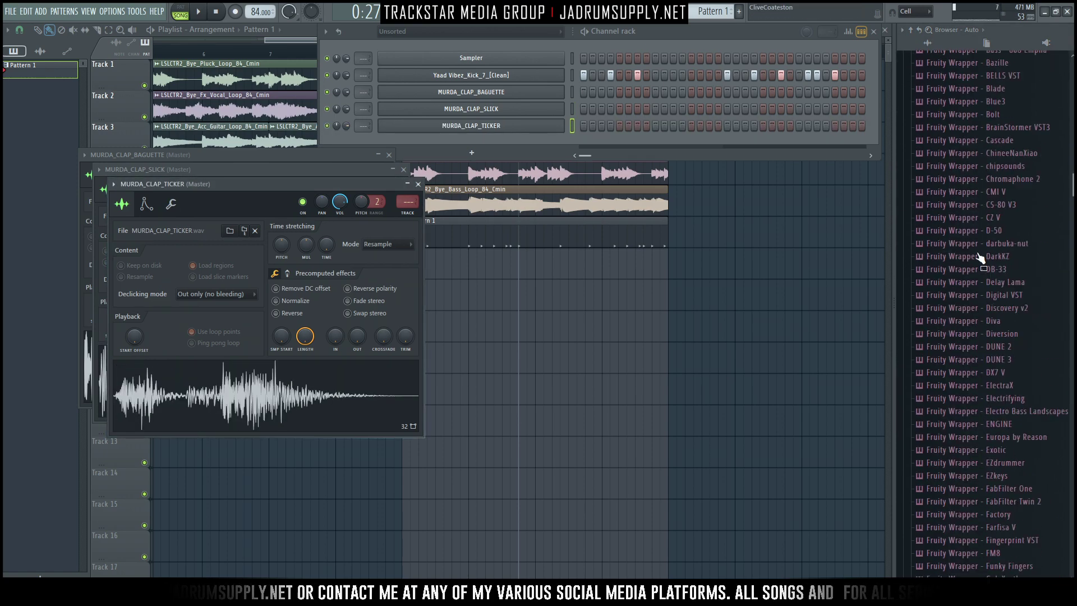
scroll(995, 284, up, 1)
click(968, 163)
right_click(970, 165)
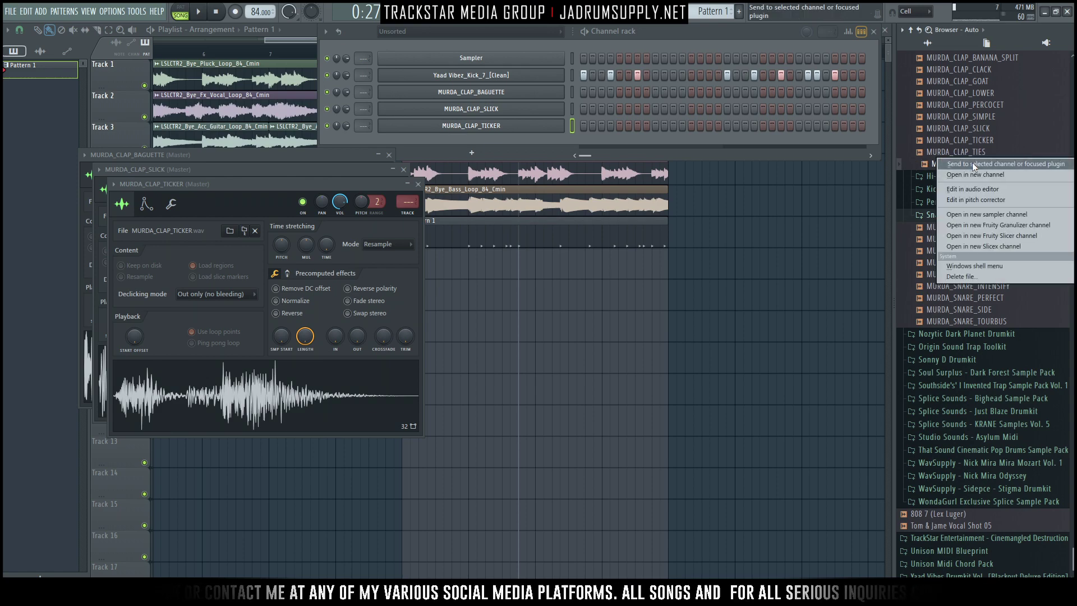
click(971, 173)
- Open the Snare's folder inside the Bonus folder of the Yaad Vibes Drumkit in the sample browser
scroll(978, 273, down, 15)
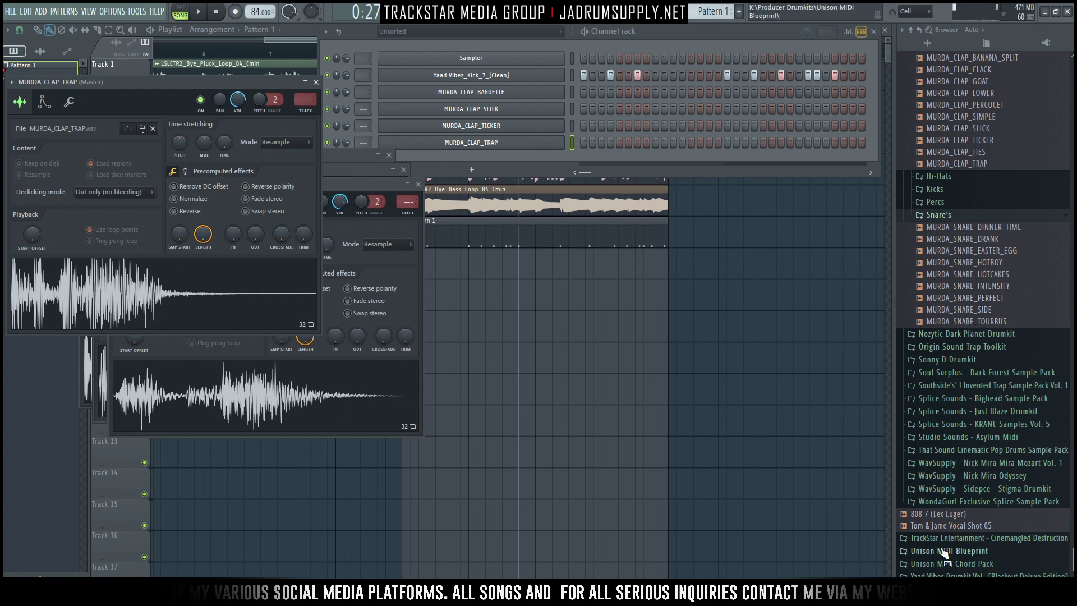
scroll(965, 482, down, 6)
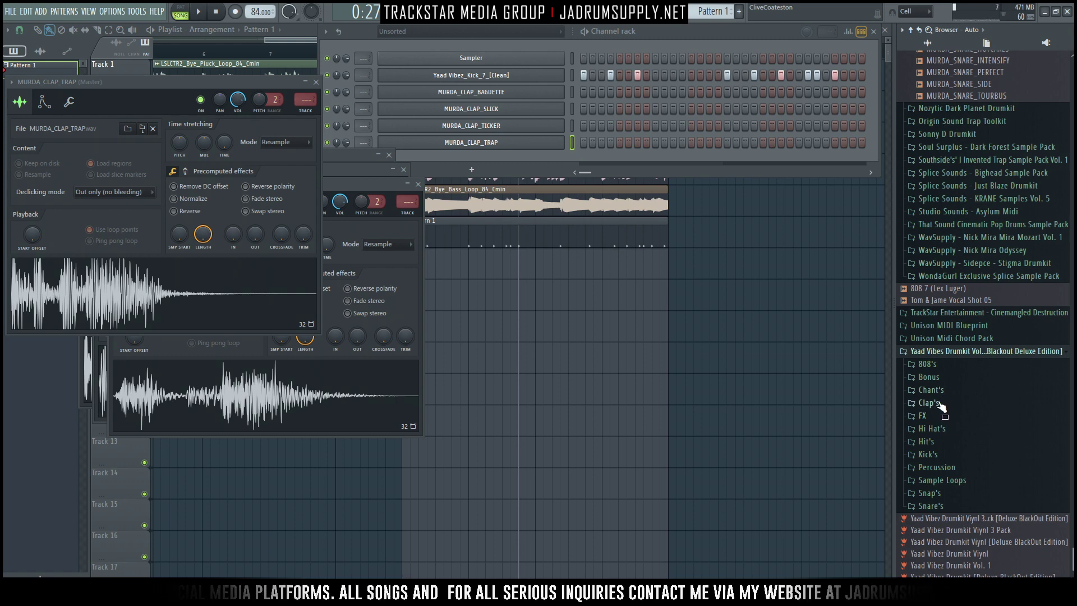
click(931, 506)
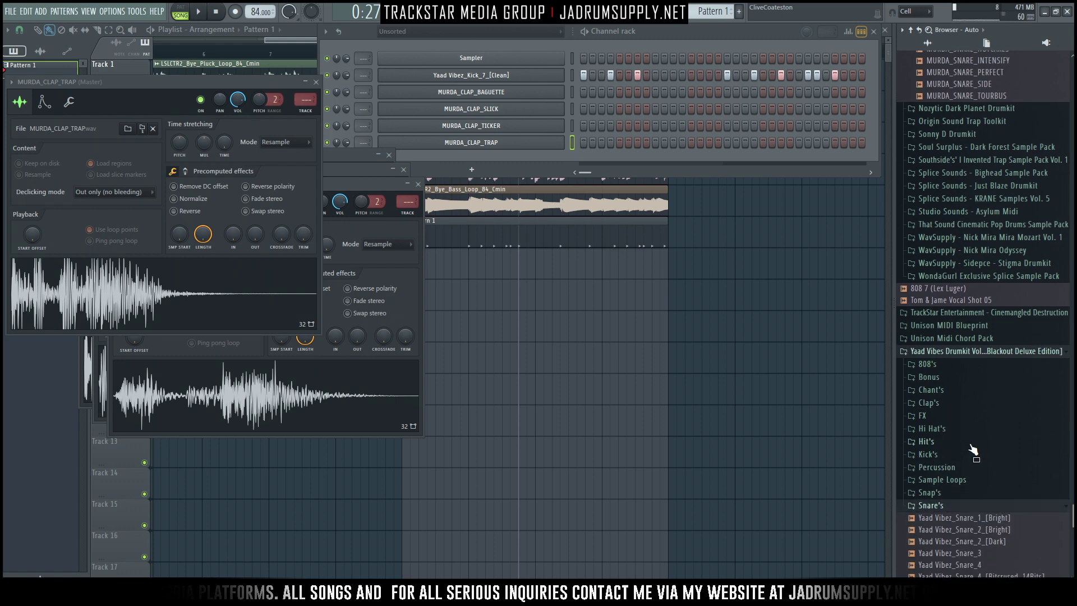
scroll(936, 347, down, 6)
click(939, 168)
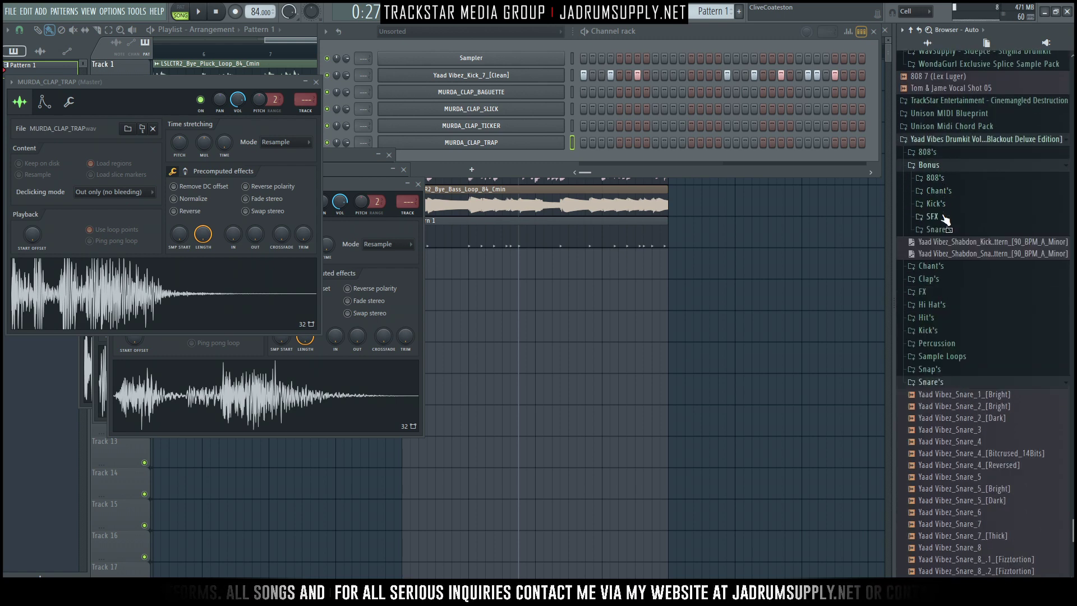
click(945, 222)
scroll(957, 268, down, 4)
- Compare the Dancehall_Trap snares 1 and 2 and load Yaad Vibez_Snare_2_[Dancehall_Trap] into a new channel
drag(1011, 194, 1016, 198)
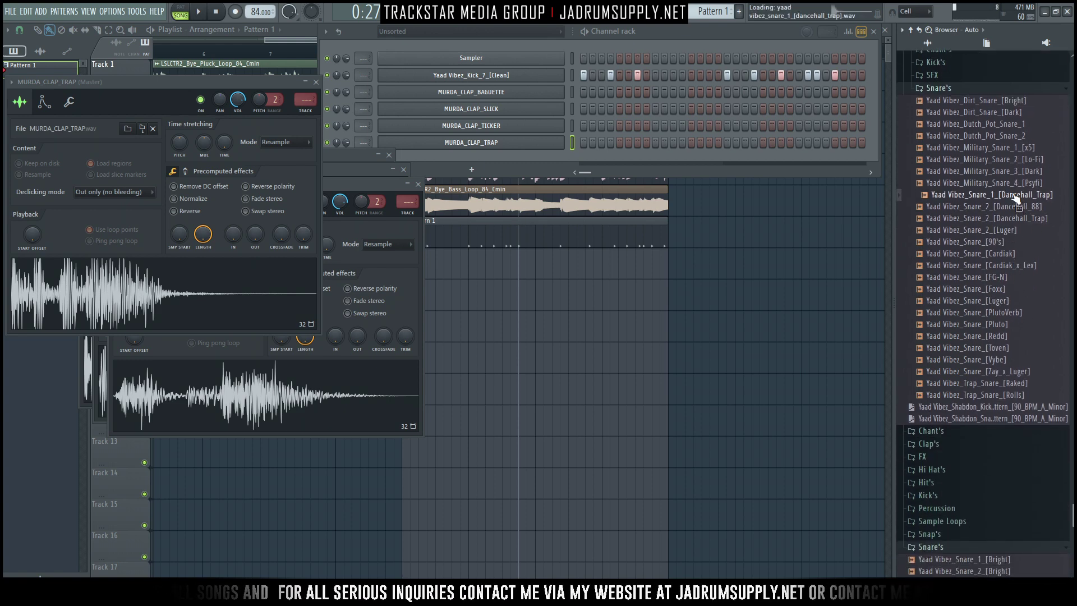
click(1019, 221)
click(1029, 196)
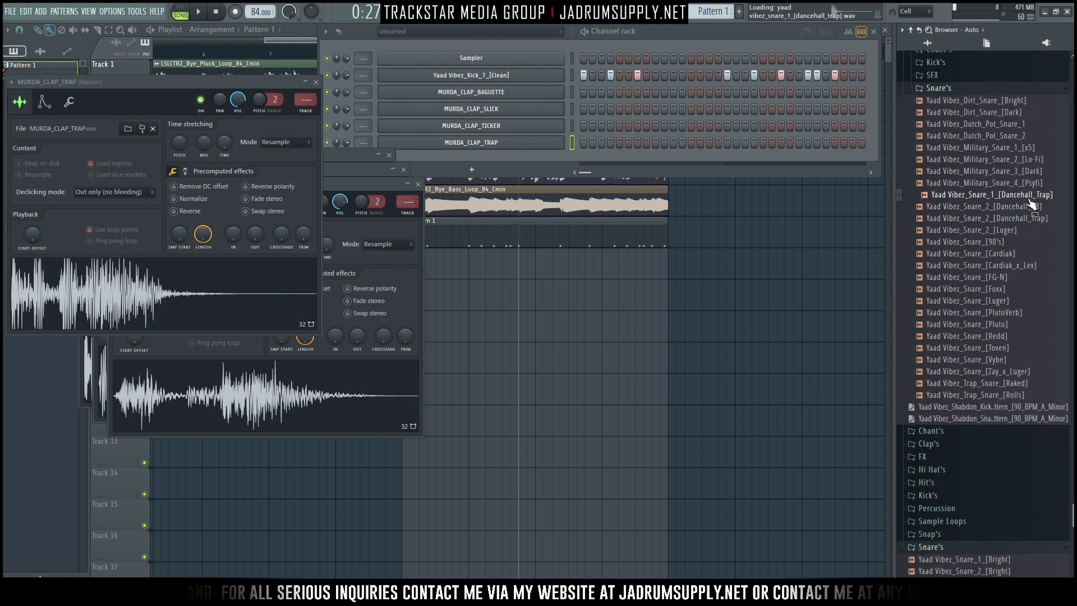
click(1029, 219)
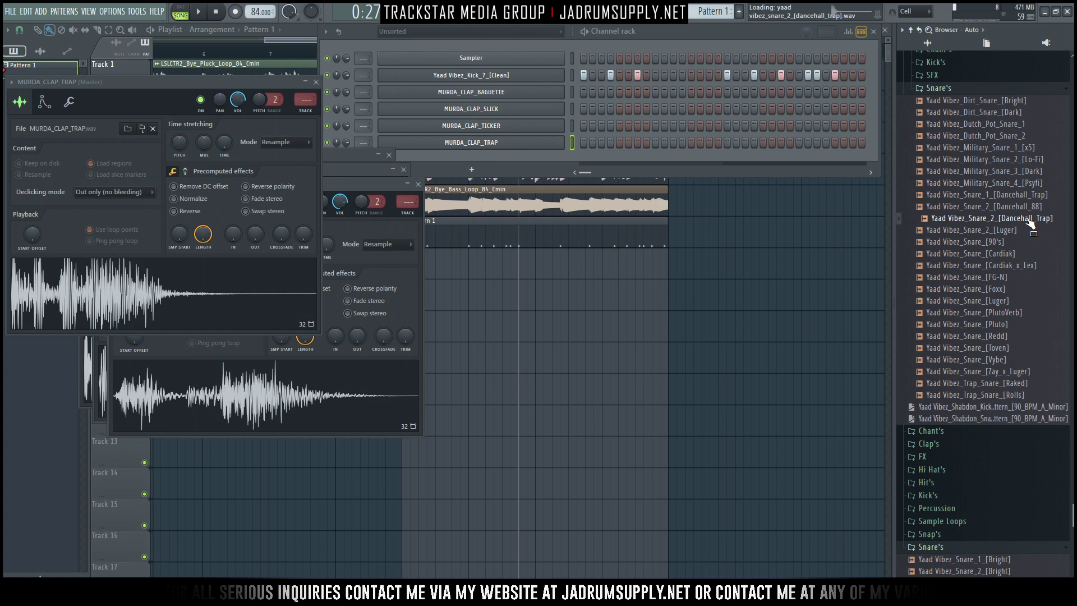
click(1029, 197)
click(1025, 220)
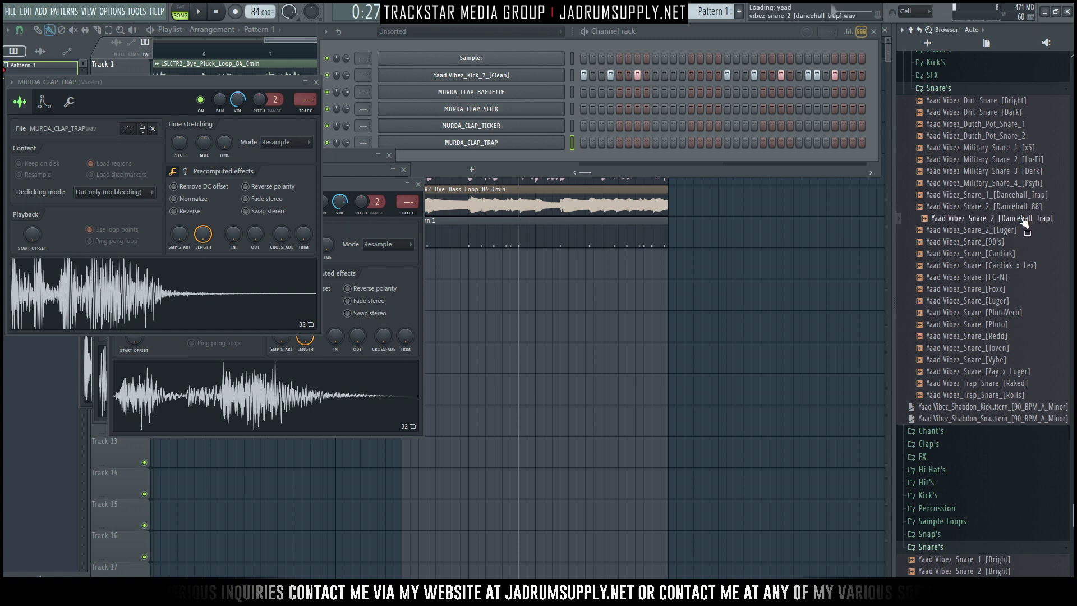
right_click(1026, 221)
click(973, 228)
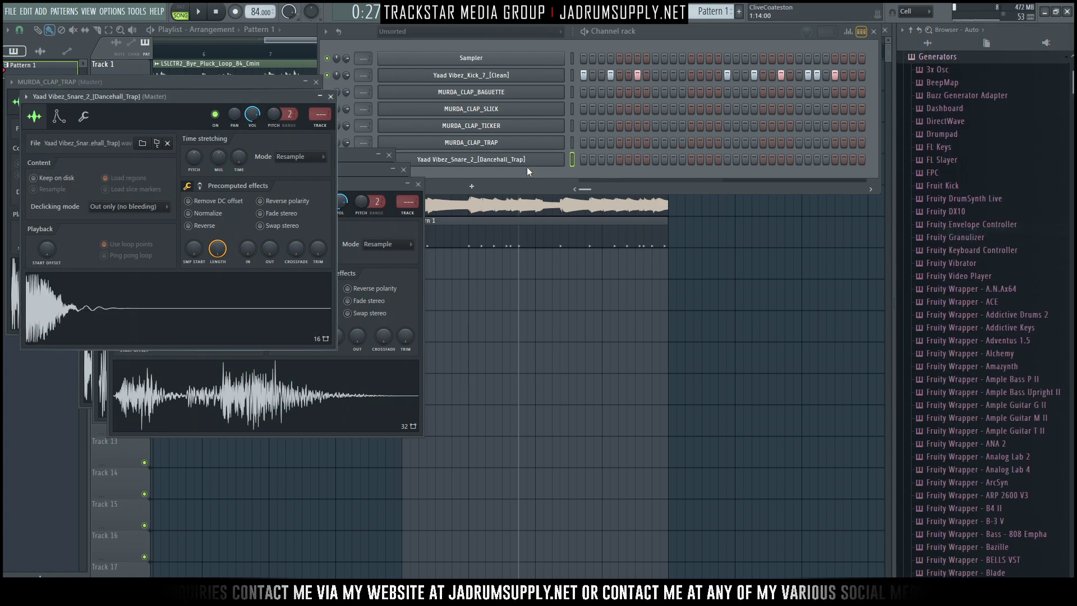
- Collapse all browser folders and close the open sampler windows of the new clap and snare channels
click(909, 31)
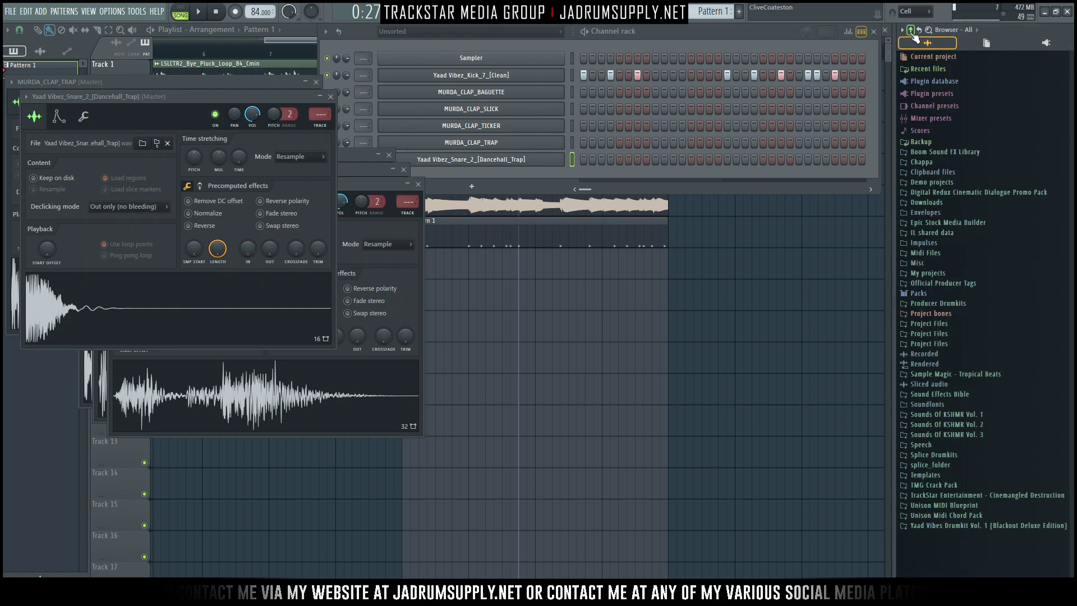
click(330, 97)
click(316, 82)
click(418, 184)
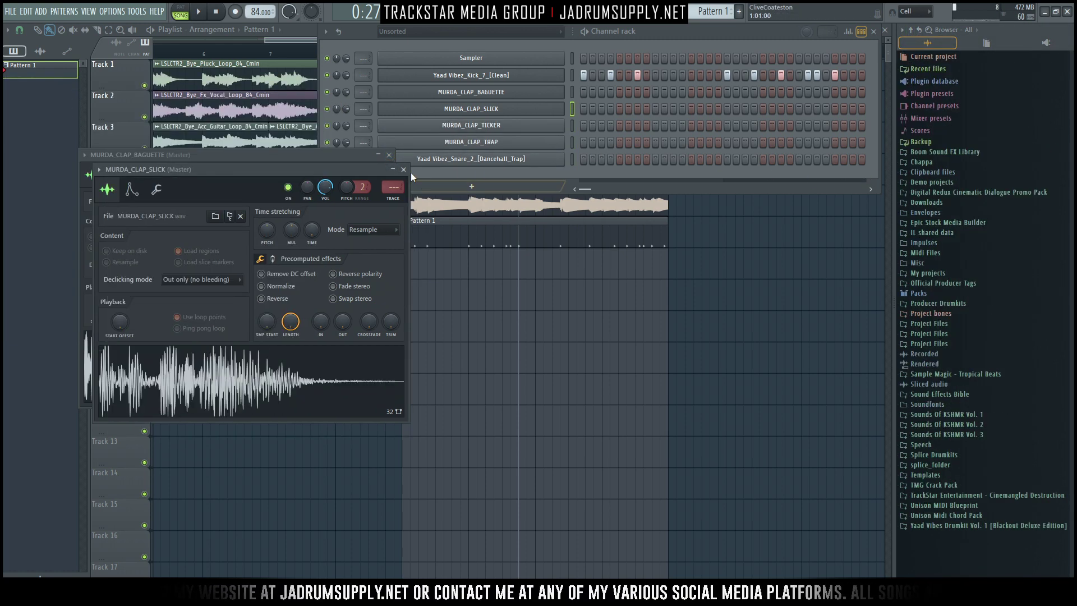
click(404, 167)
click(388, 155)
- Move the channel rack below the playlist clips and reset playback to the start of the loop at bar 9
key(space)
key(space)
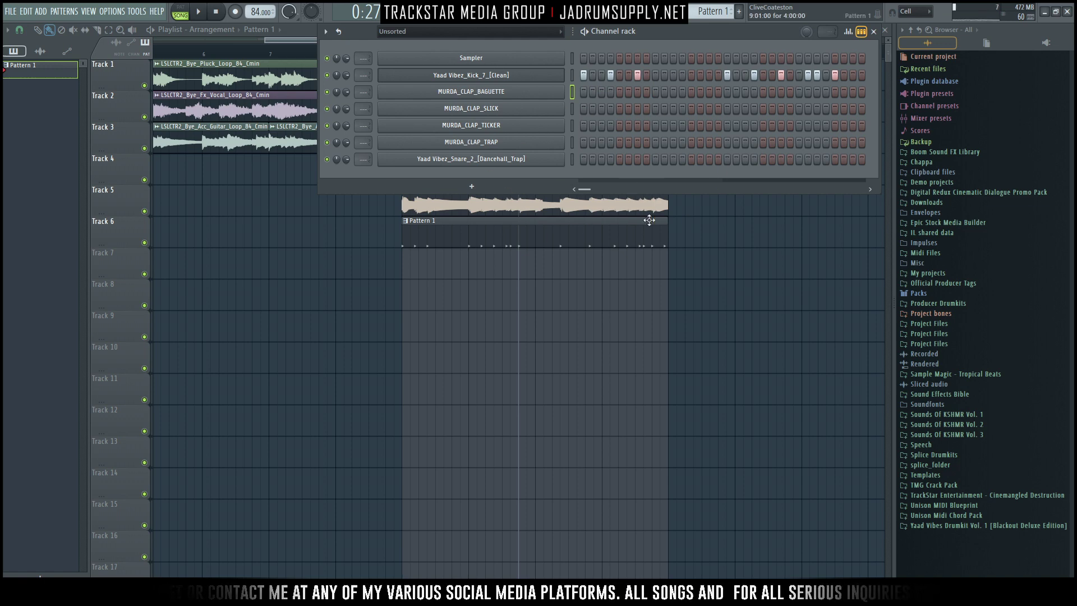
drag(680, 41, 524, 387)
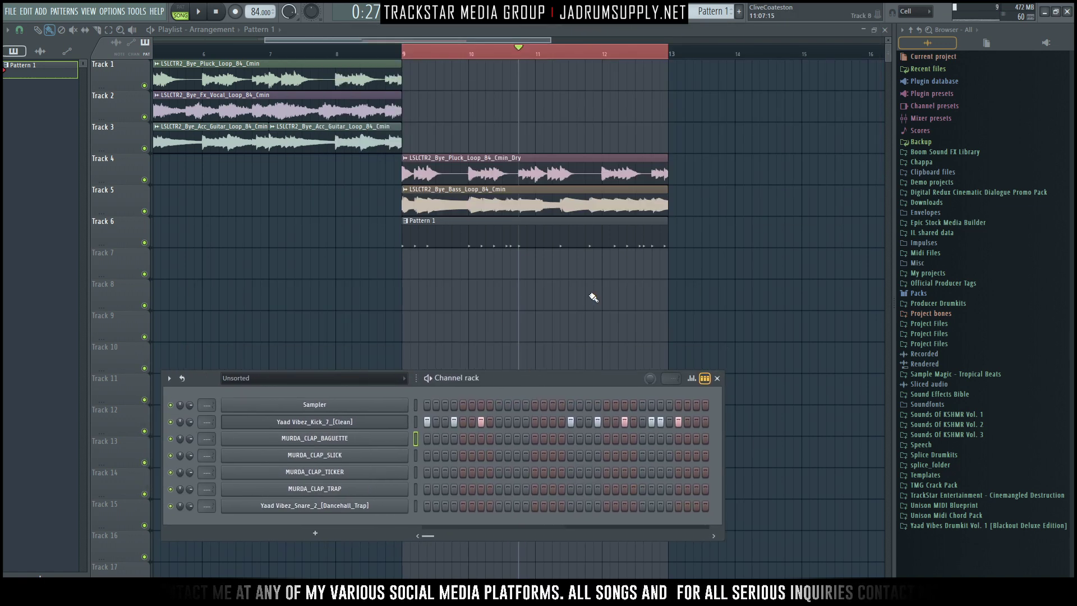
key(space)
click(217, 12)
key(space)
key(space)
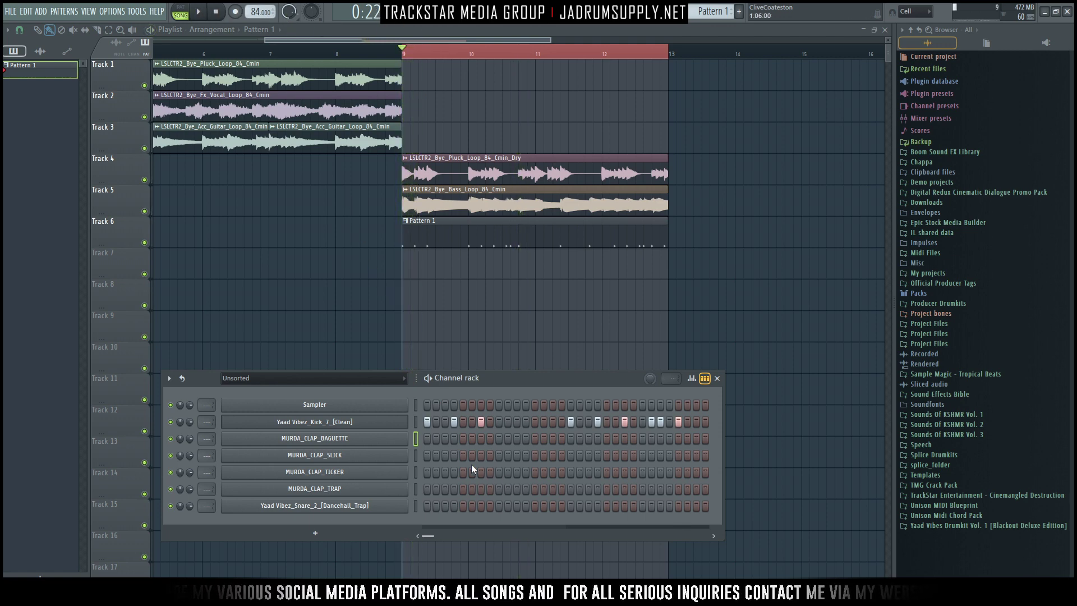
click(445, 506)
click(445, 505)
key(space)
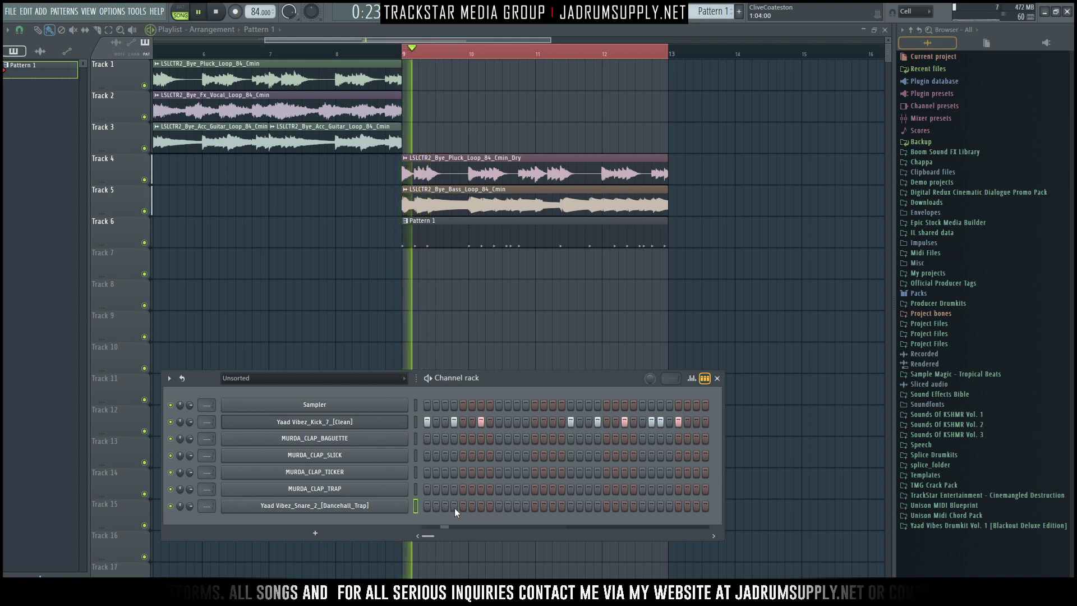
click(472, 507)
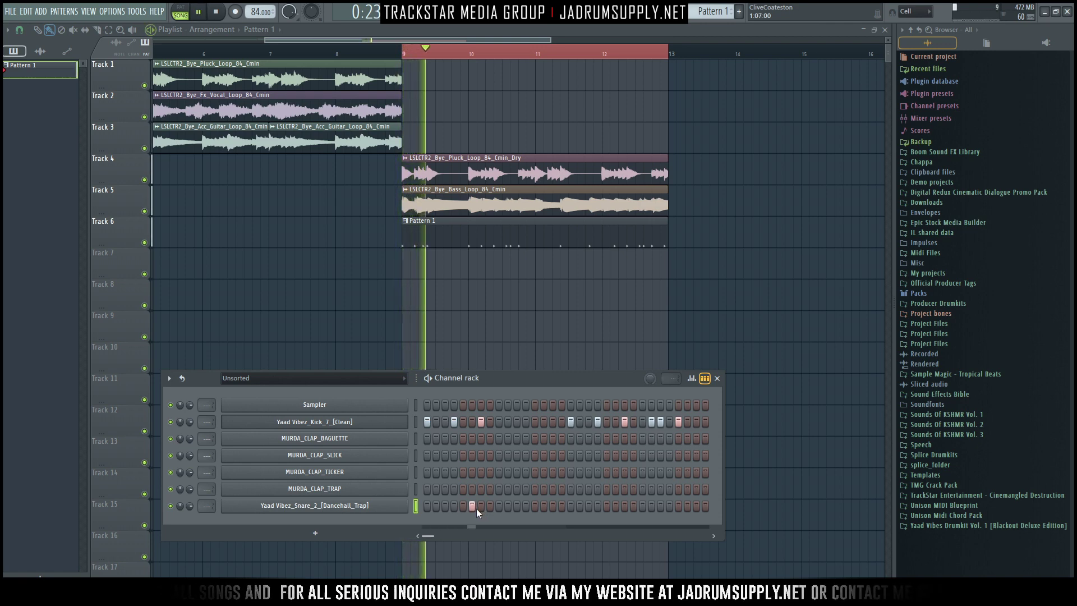
click(472, 506)
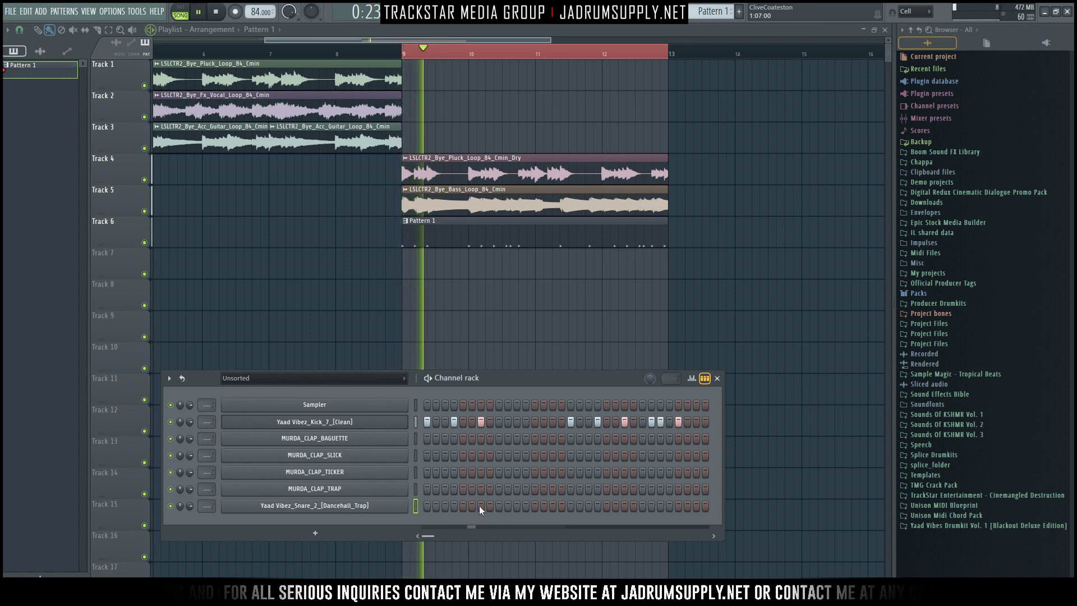
- Try Yaad Vibez_Snare_2 hits on steps 4, 7 and 11 against the playing loop
click(454, 507)
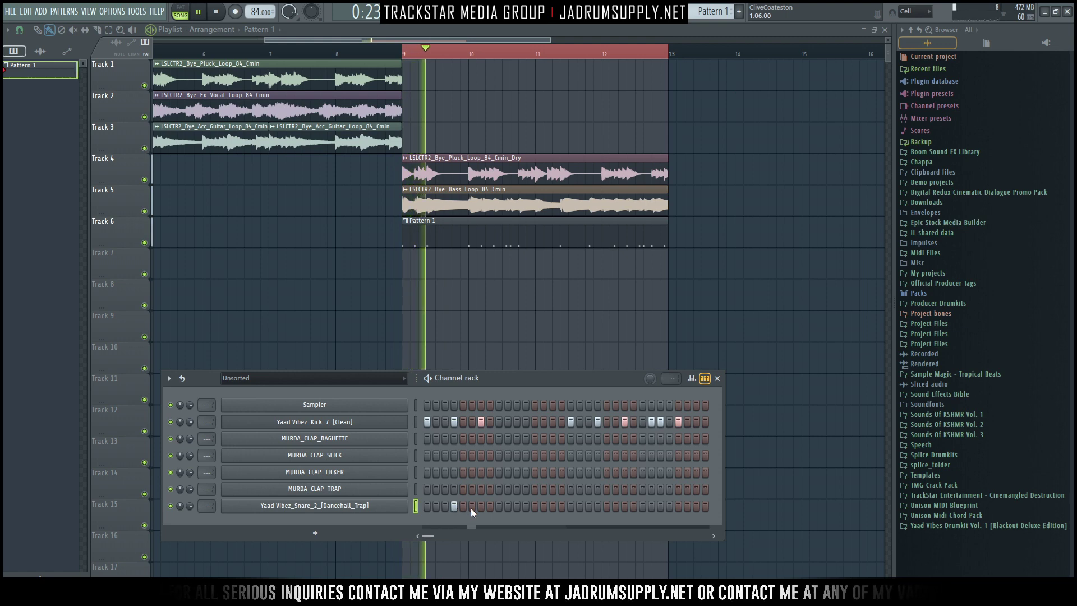
click(481, 506)
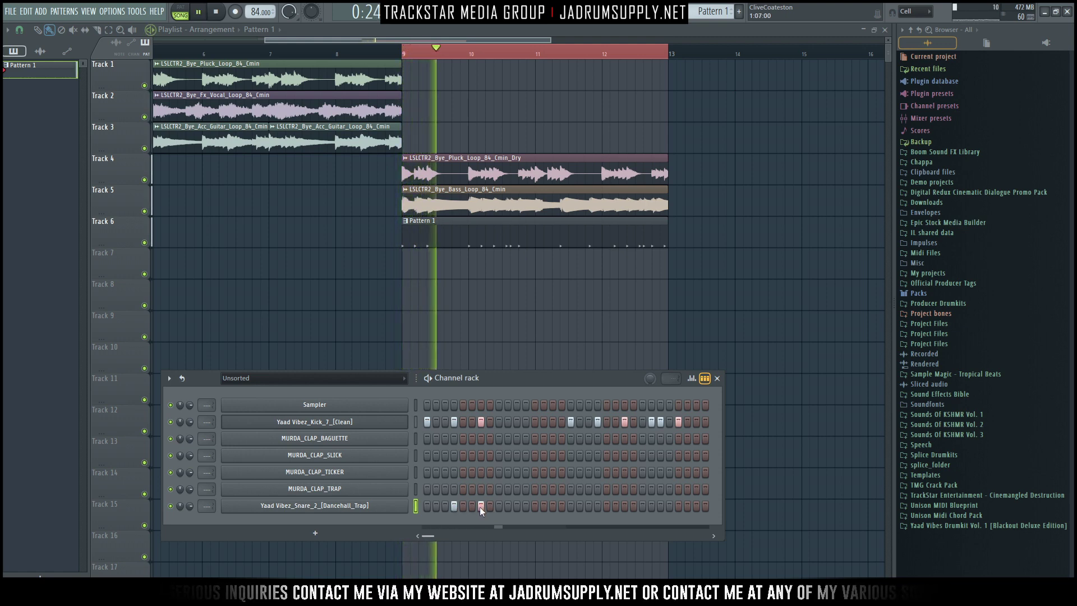
click(516, 507)
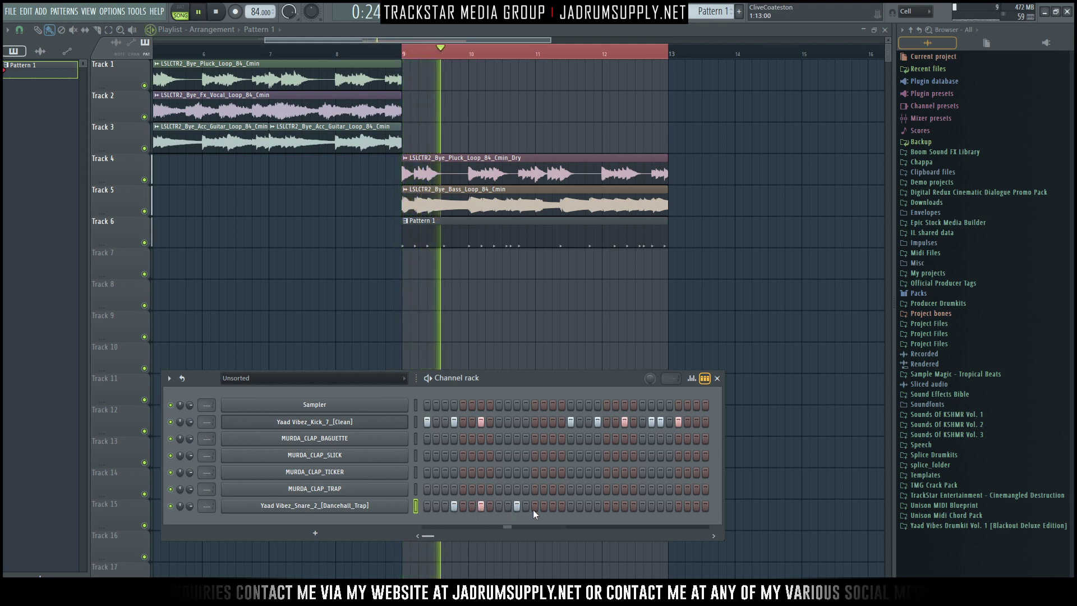
key(space)
right_click(516, 506)
right_click(453, 506)
key(space)
- Set the Yaad Vibez_Snare_2 hits to steps 5, 12 and 15 only and replay the start of the loop
click(463, 506)
right_click(481, 506)
click(552, 507)
key(space)
key(space)
click(525, 507)
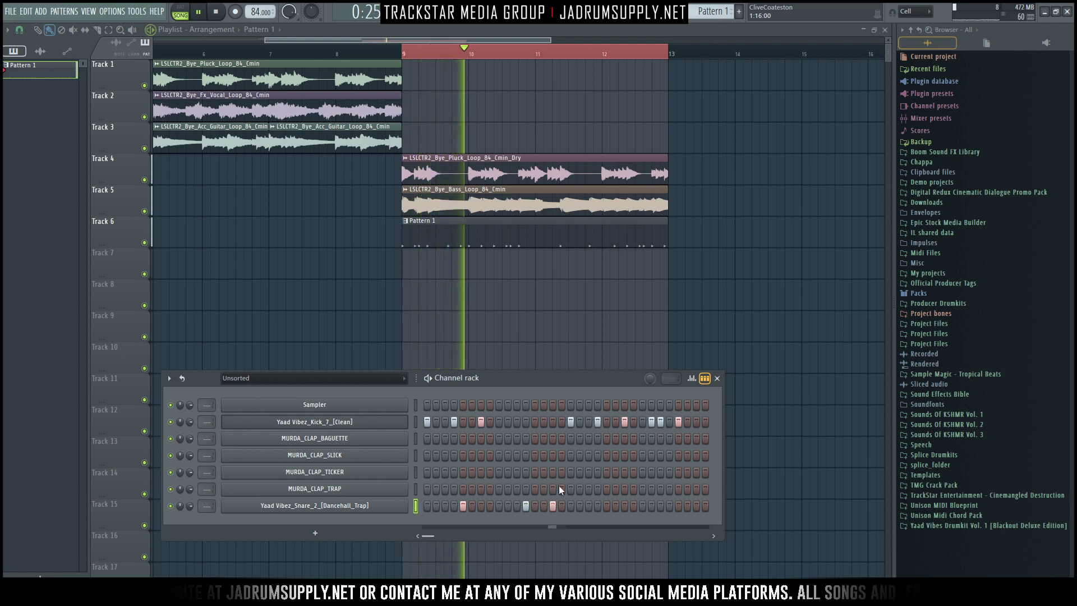
key(space)
key(space)
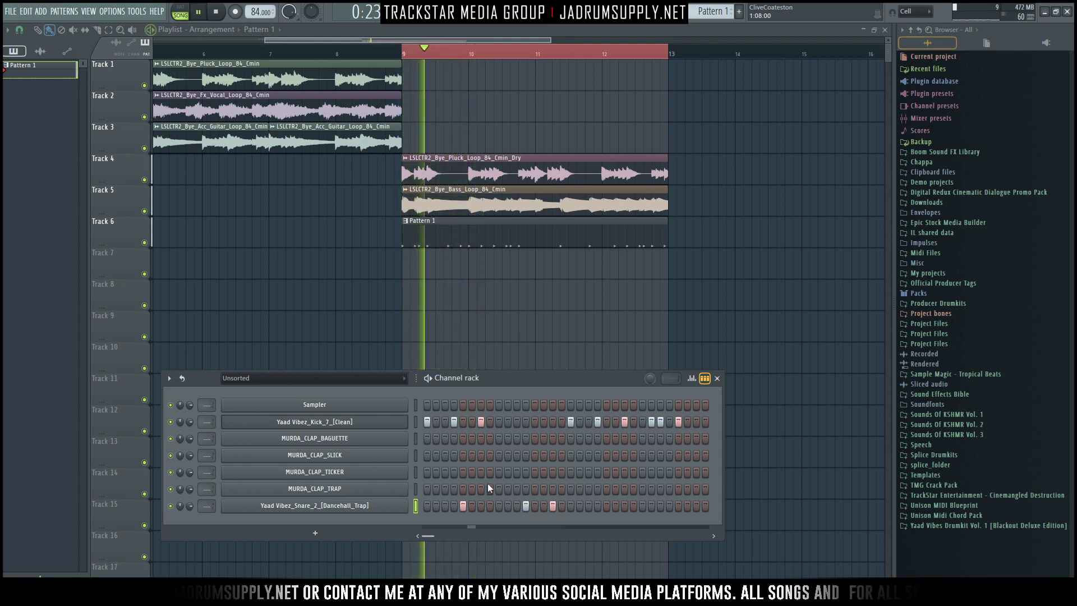
key(space)
key(space)
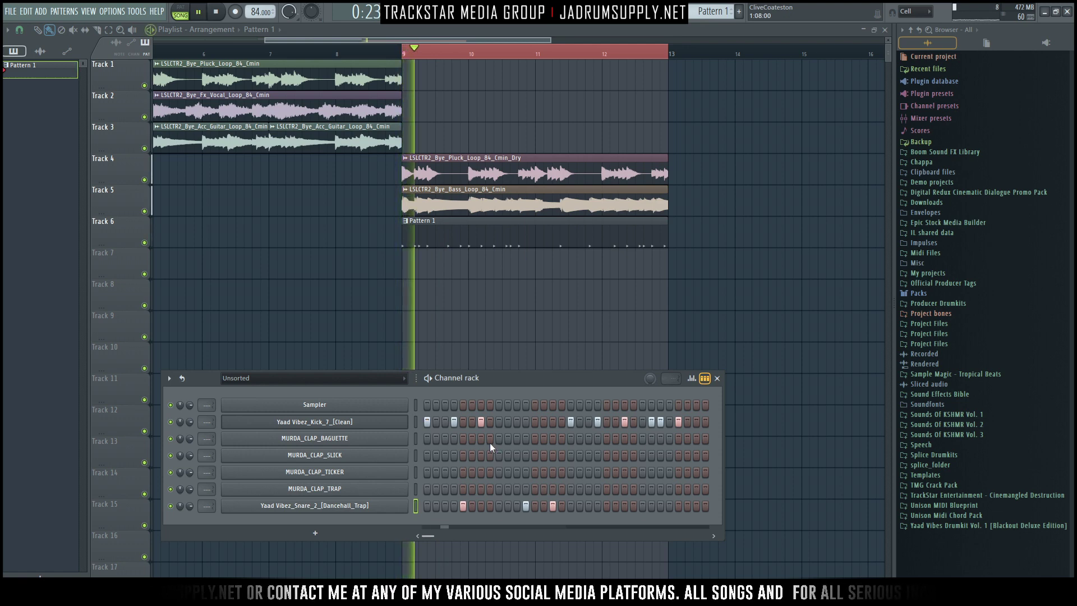
key(space)
key(space)
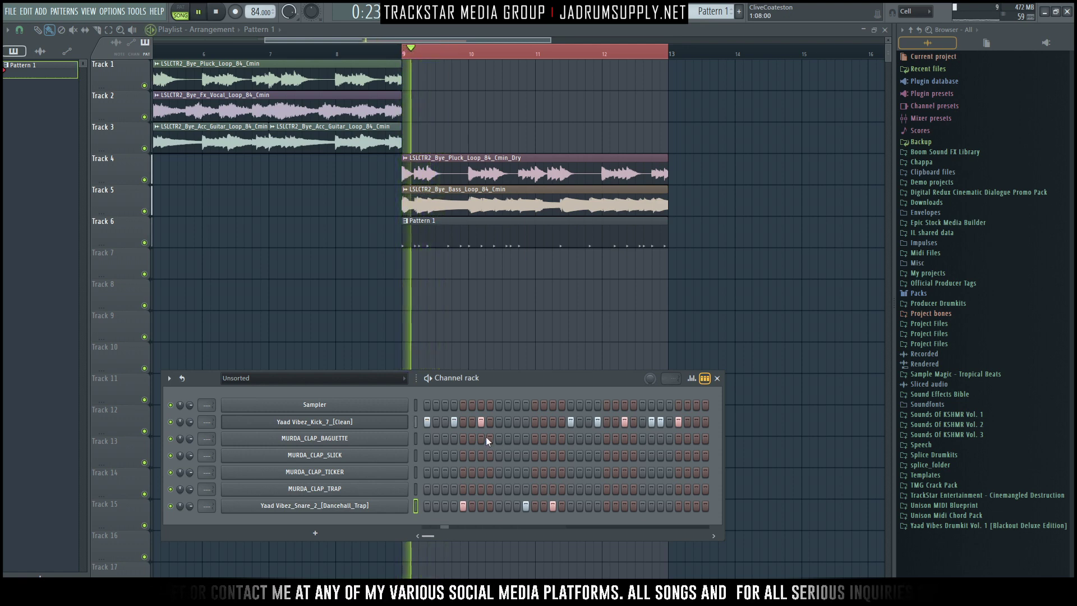
- Try a MURDA_CLAP_BAGUETTE hit on step 9 and replay the loop start to find the clap's position
click(499, 438)
click(499, 438)
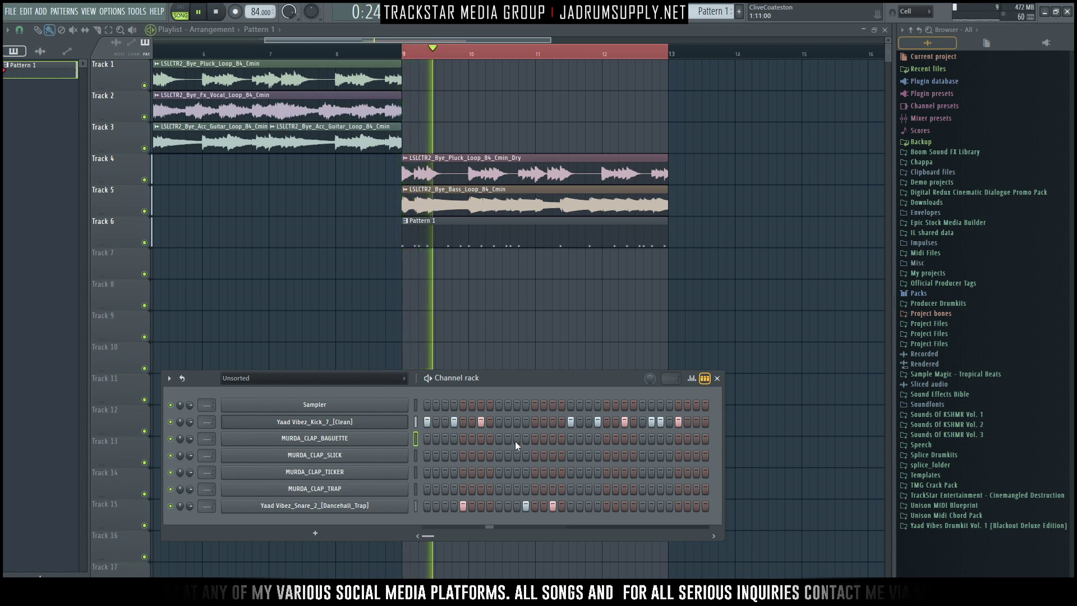
key(space)
key(space)
key(space)
key(space)
key(space)
key(space)
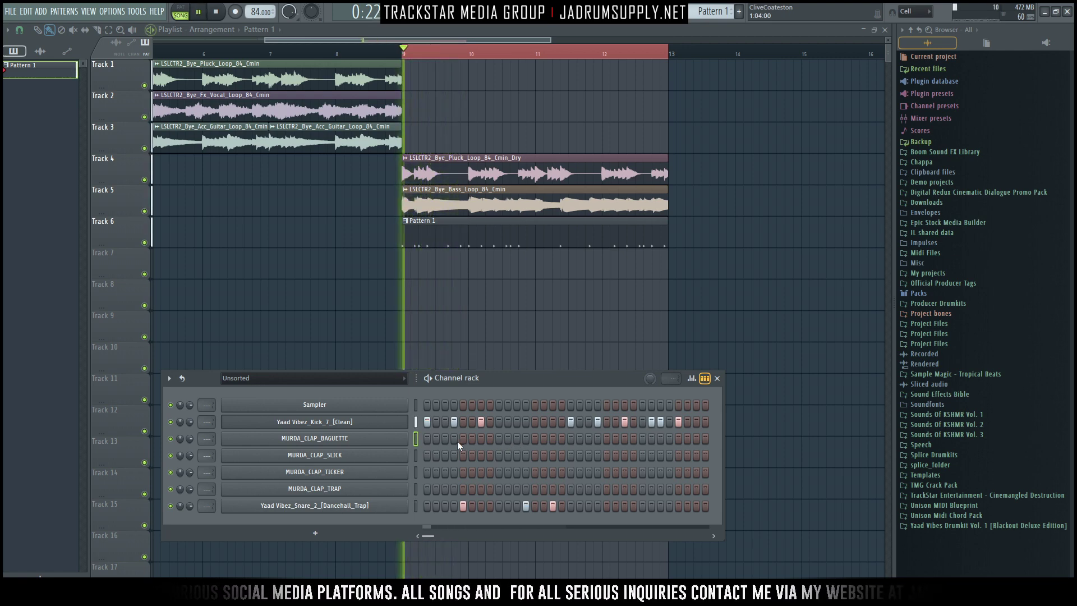
key(space)
- Place MURDA_CLAP_BAGUETTE hits on steps 3, 19 and 31 while checking them against the loop
click(444, 472)
key(space)
key(space)
click(444, 455)
key(space)
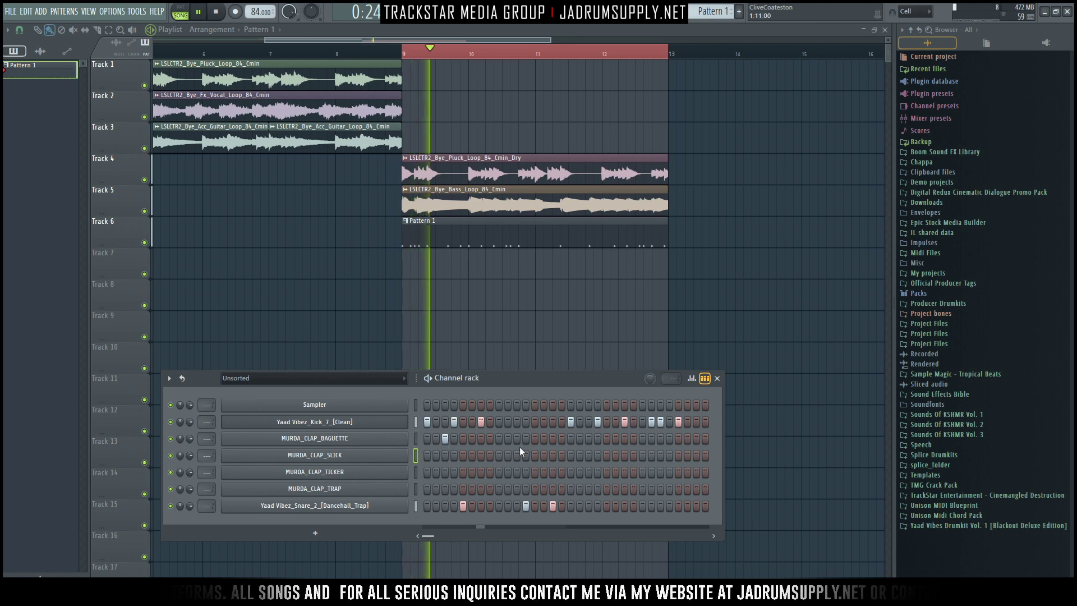
click(588, 439)
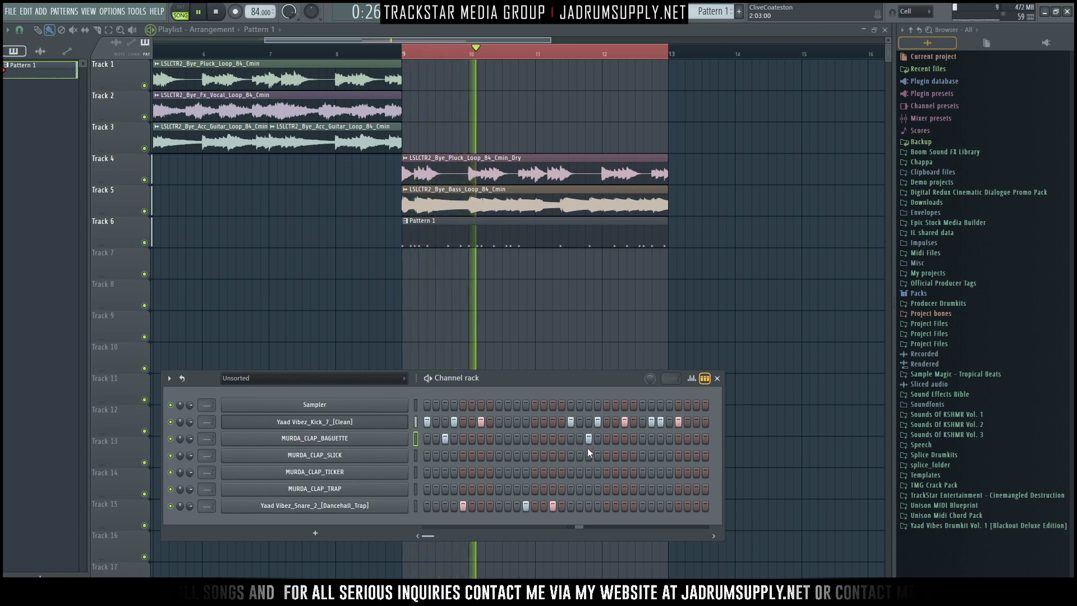
click(695, 439)
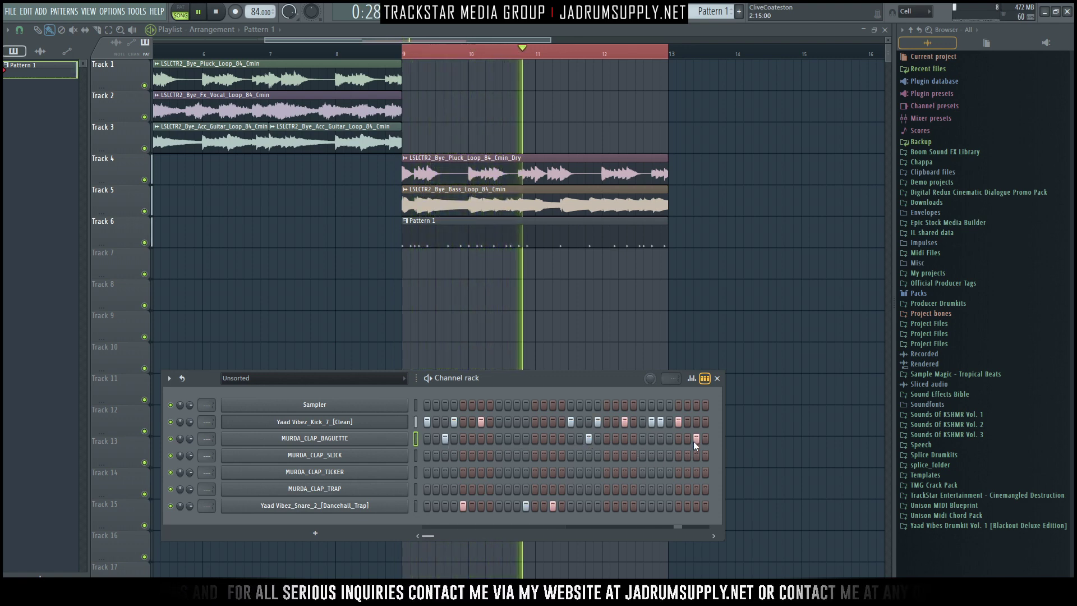
key(space)
- Layer the claps with MURDA_CLAP_SLICK on steps 3, 19 and 31, MURDA_CLAP_TICKER on 19 and 31, and MURDA_CLAP_TRAP on 31
click(444, 455)
drag(450, 475, 446, 476)
click(588, 455)
click(588, 472)
click(589, 489)
right_click(589, 489)
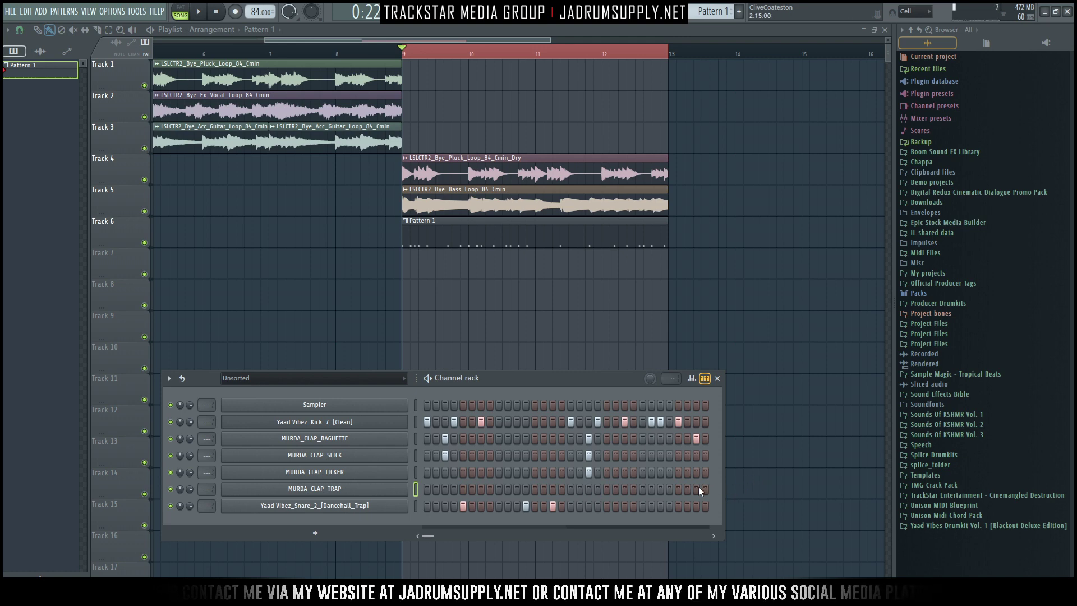
click(696, 455)
key(space)
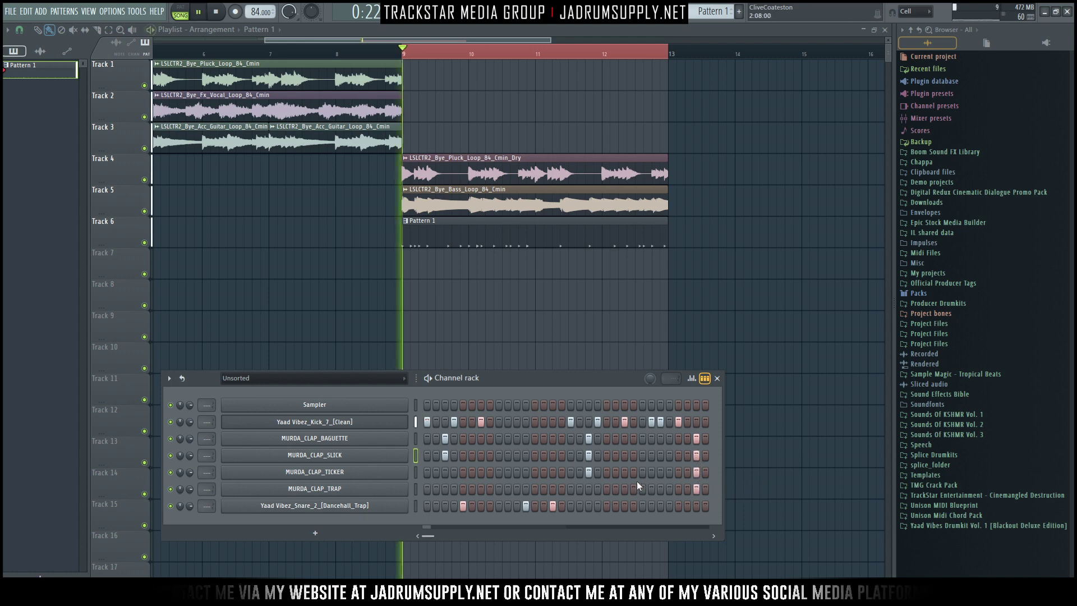
- Add a snare hit on step 22 and set the MURDA_CLAP_TICKER channel volume to 58%
click(614, 506)
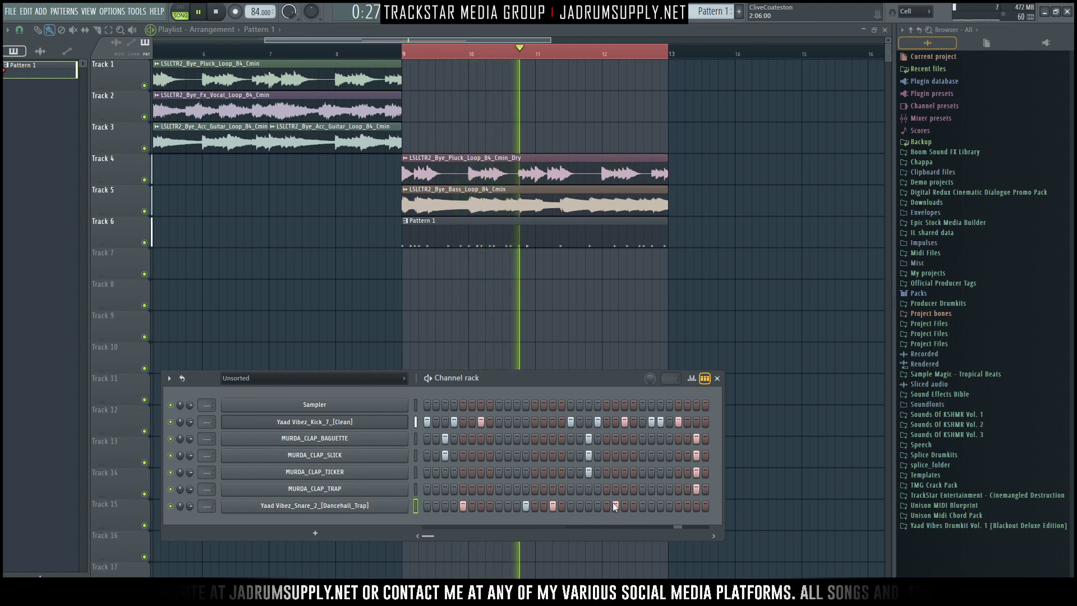
key(space)
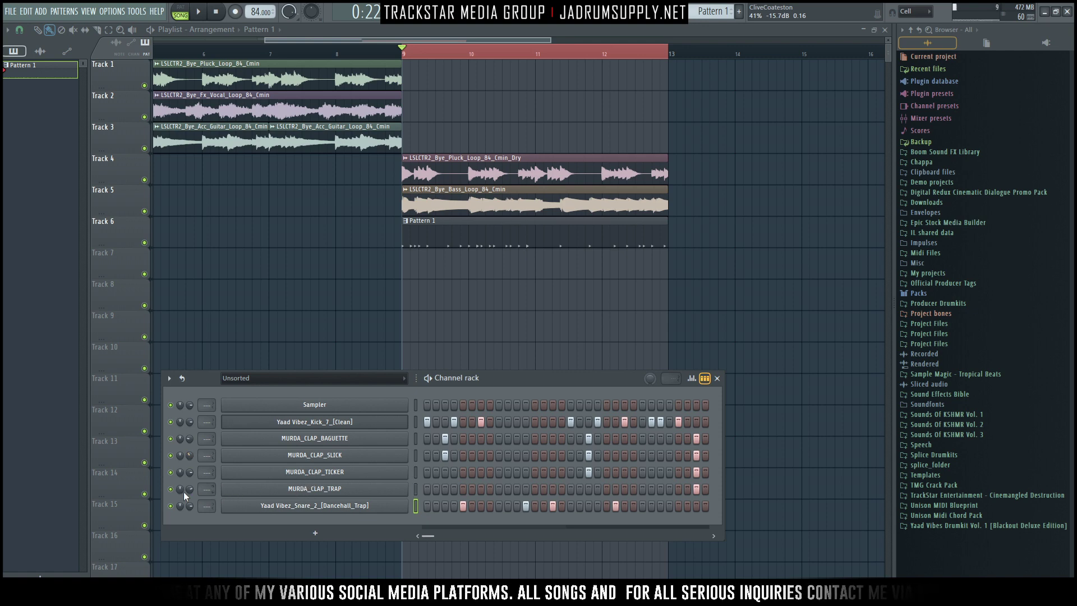
drag(189, 471, 189, 481)
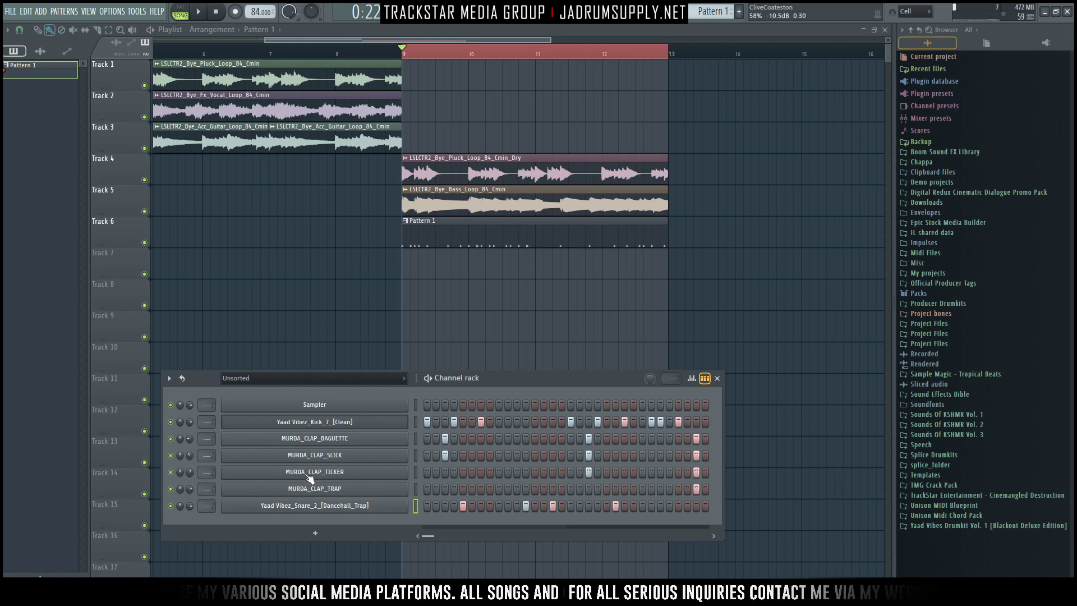
key(space)
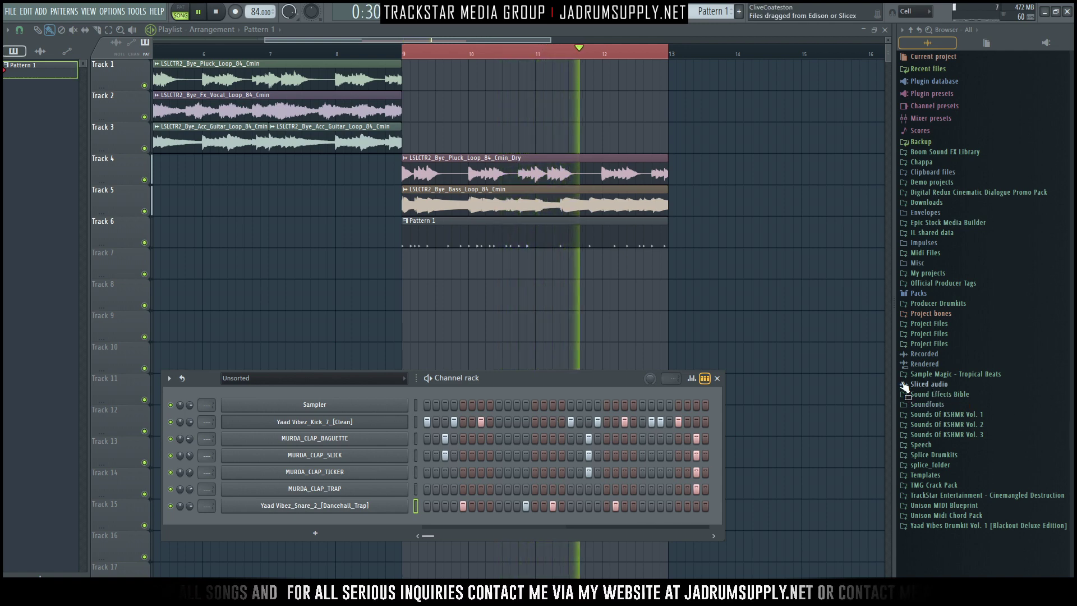
- Duplicate the bar 9 clips on tracks 4 to 6 to start again at bar 13, and clear the time selection
key(F6)
scroll(469, 60, down, 4)
drag(553, 308, 364, 158)
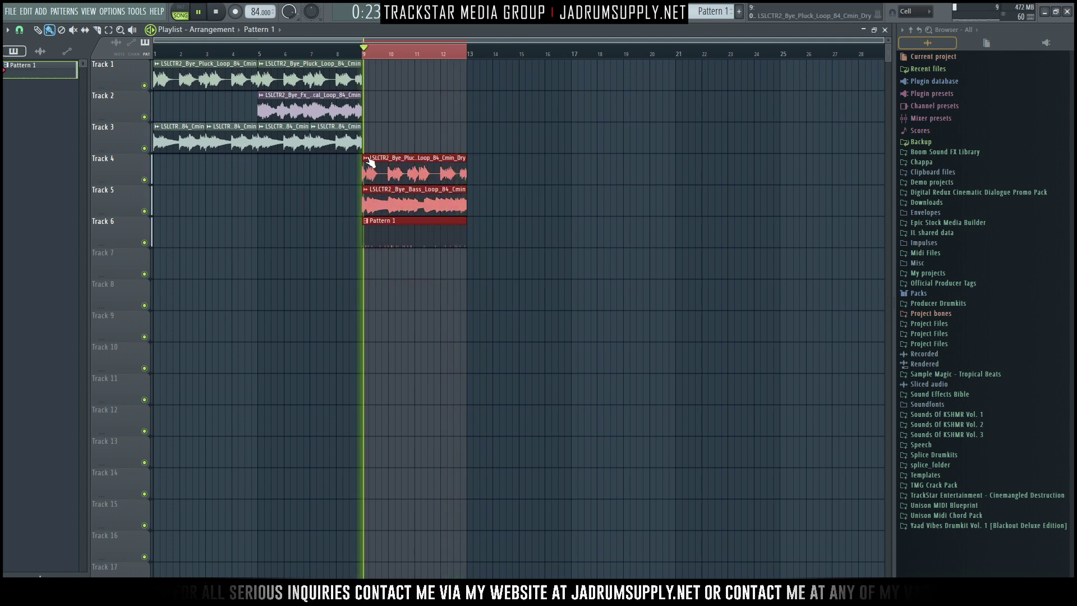
key(ctrl+b)
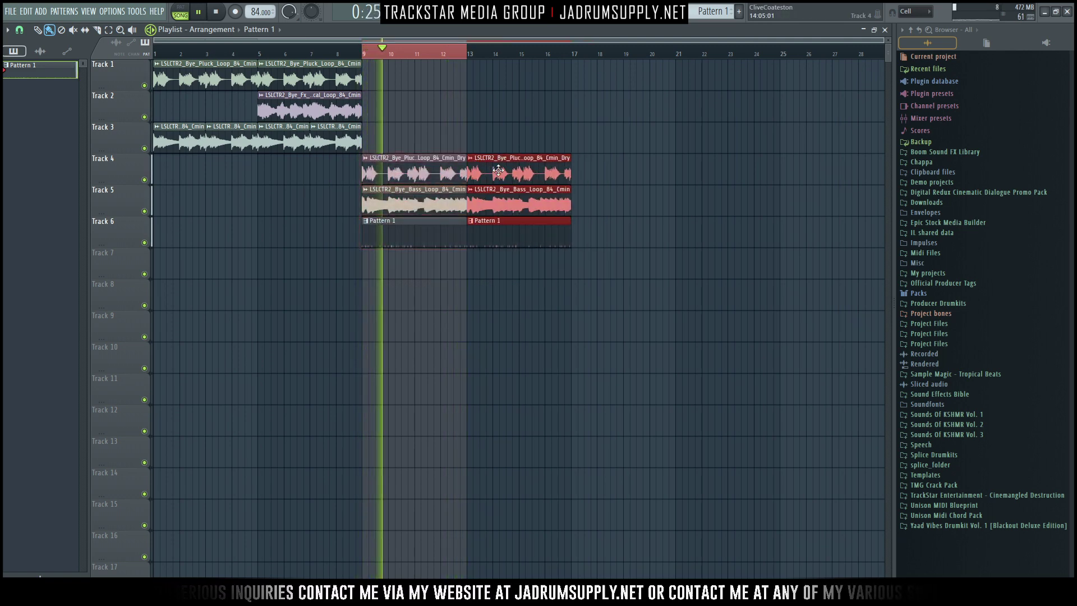
click(497, 120)
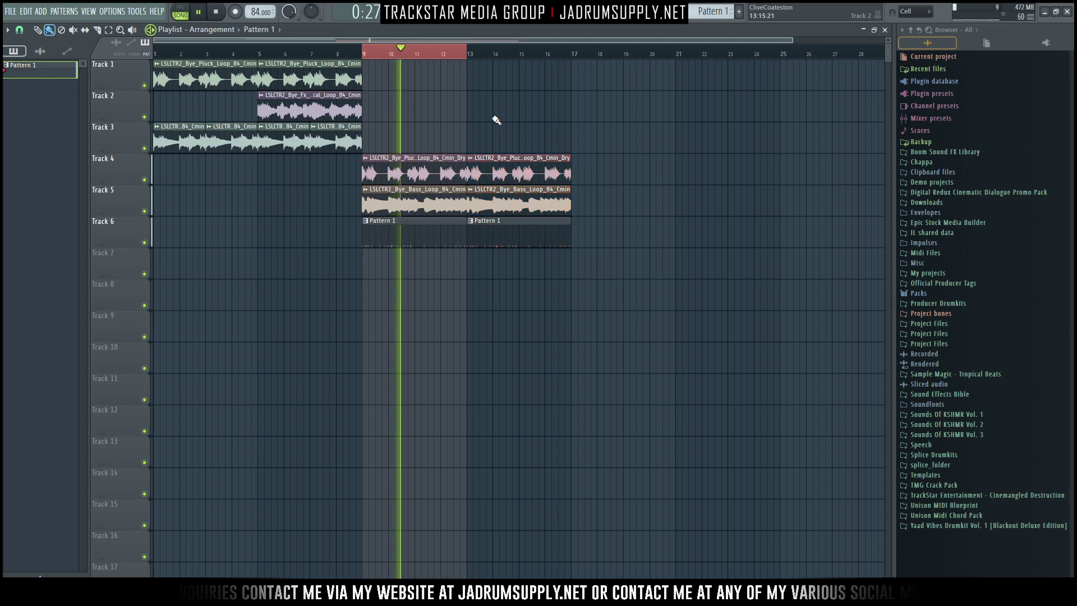
drag(364, 54, 469, 58)
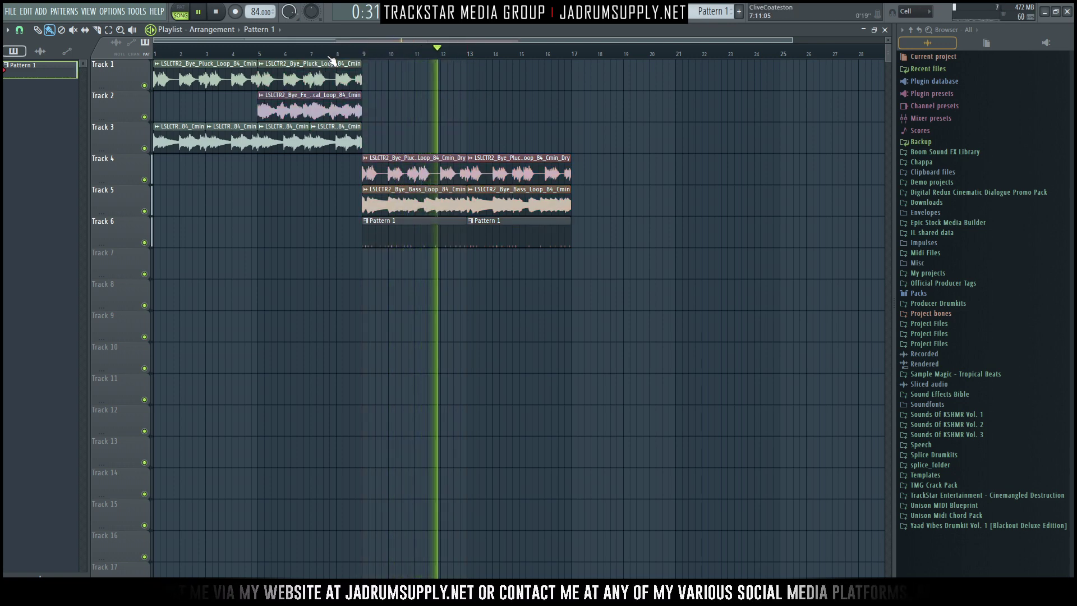
- Copy the eight-bar intro clips on tracks 1 to 3 to start at bar 17
scroll(331, 58, down, 1)
drag(357, 140, 560, 82)
ctrl+click(602, 247)
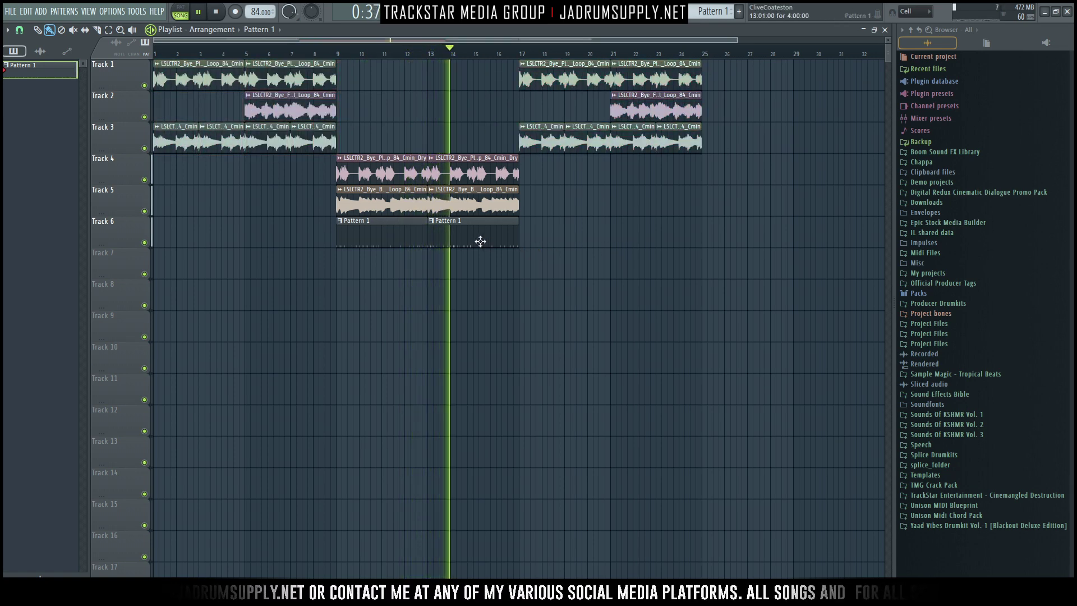
- Try Pattern 1 clips on track 7 at bars 17 and 21 under the repeated intro loops
click(536, 240)
drag(537, 261, 533, 267)
click(620, 272)
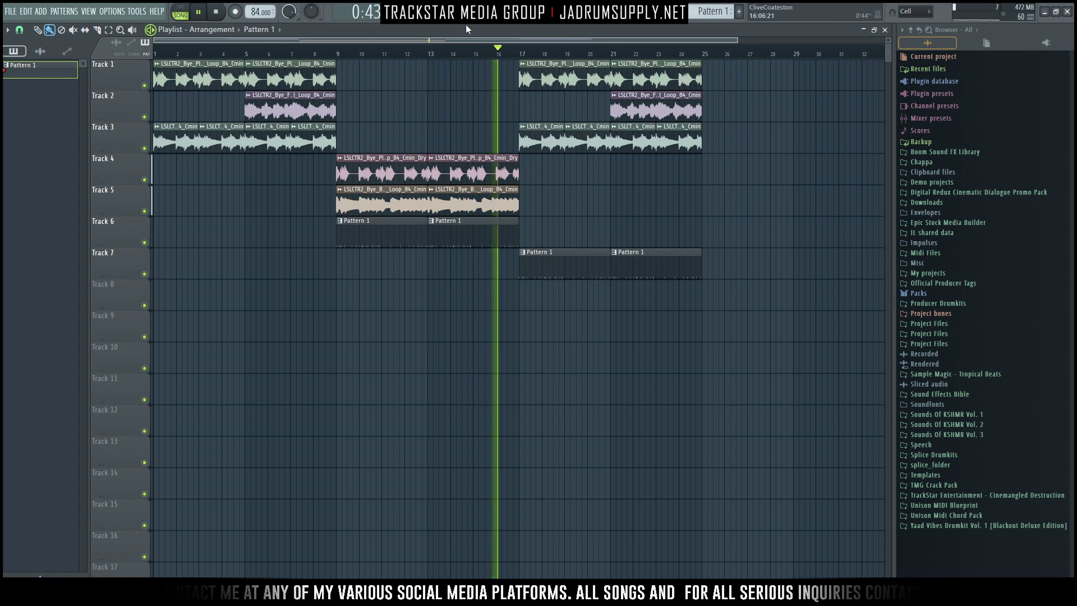
key(F6)
drag(540, 386, 567, 327)
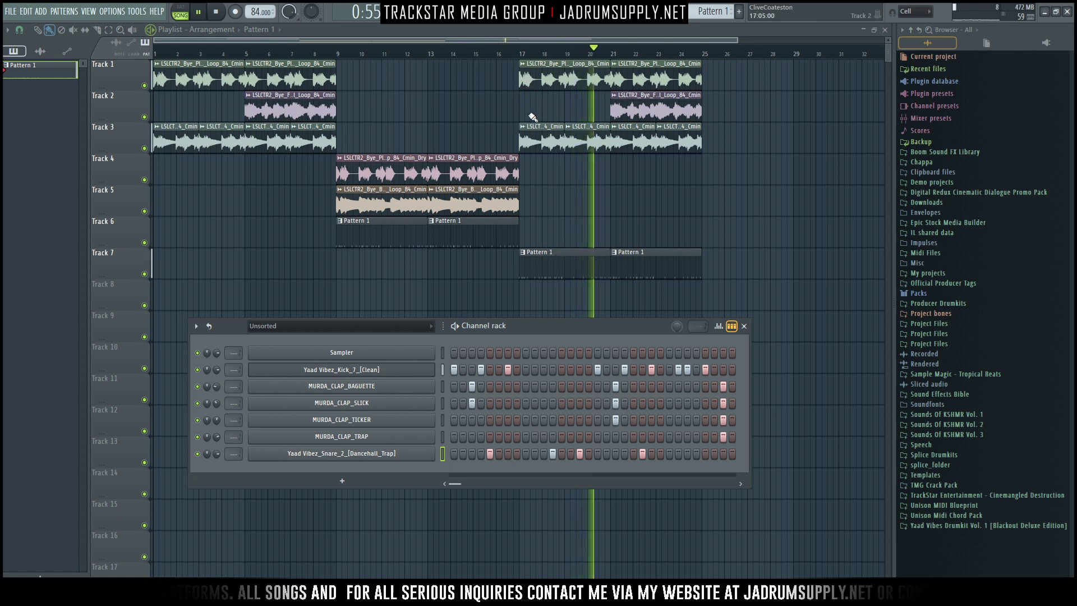
right_click(576, 252)
right_click(653, 253)
- Place one Pattern 1 clip on track 7 at bar 17 and make it a unique pattern
click(499, 52)
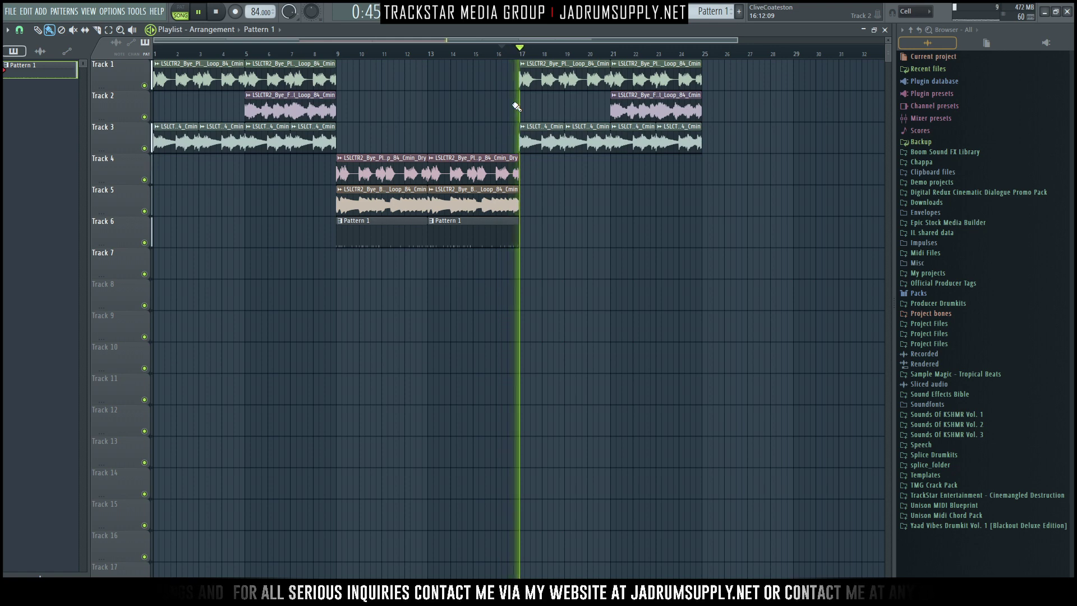
scroll(501, 63, down, 1)
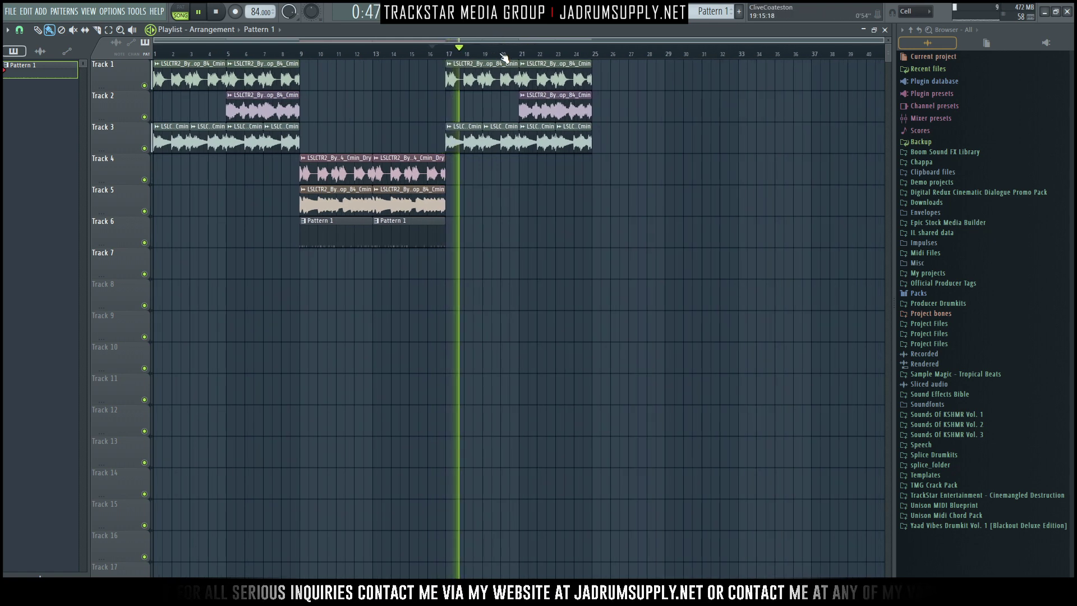
key(F6)
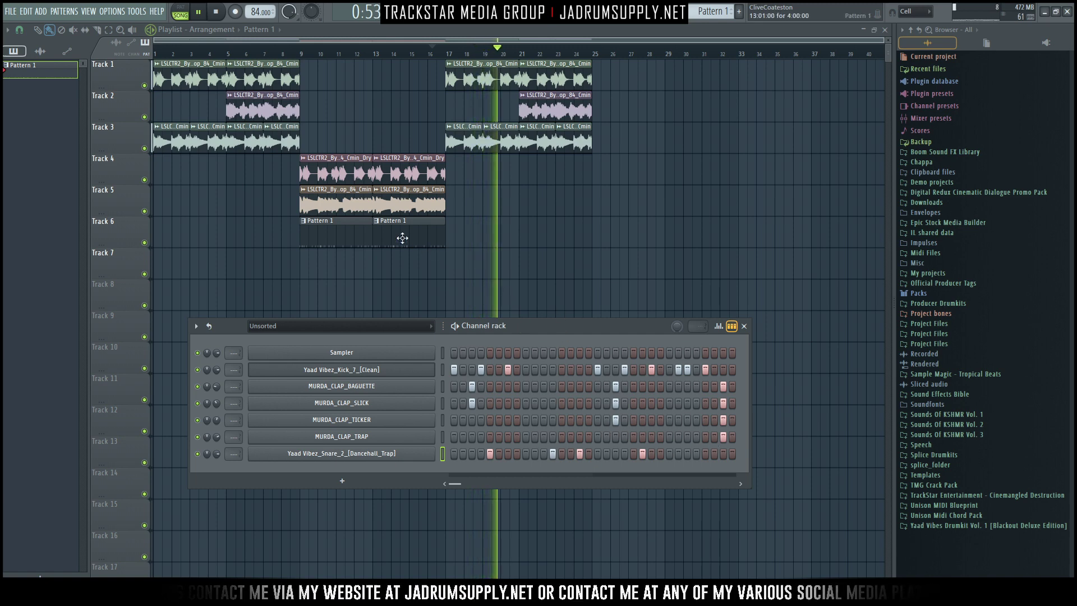
click(451, 259)
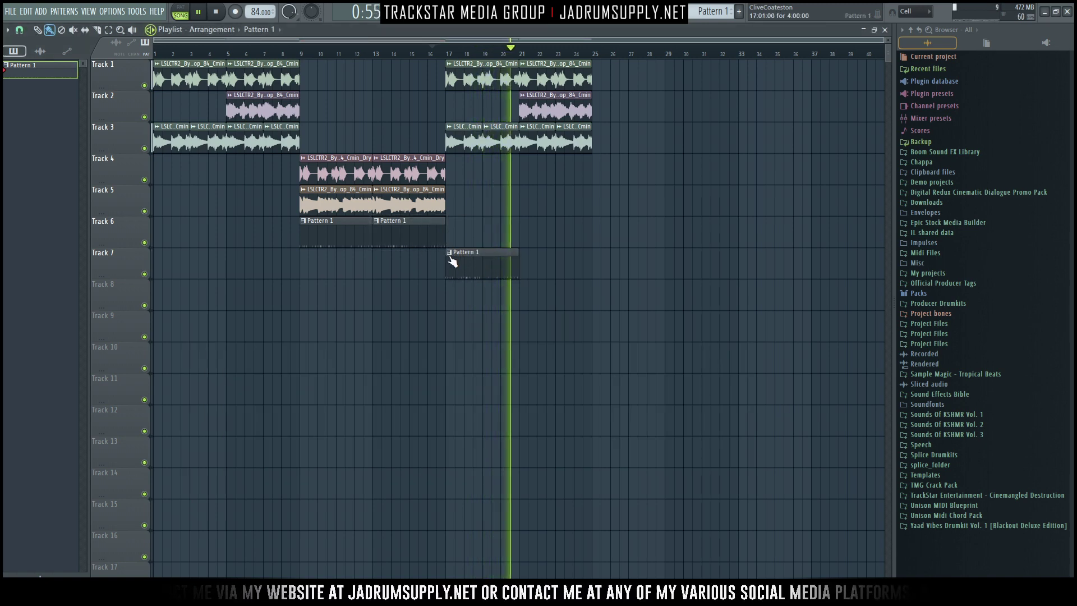
click(448, 252)
click(474, 326)
key(space)
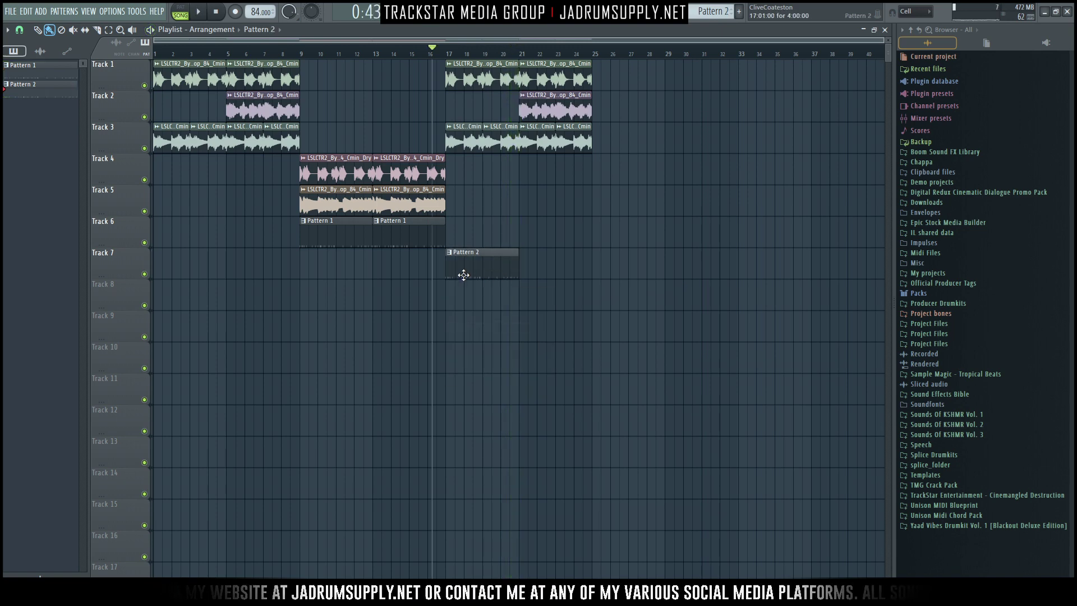
- Inspect Pattern 2's kick notes in the piano roll and channel rack, and return to the playlist
double_click(465, 272)
key(F5)
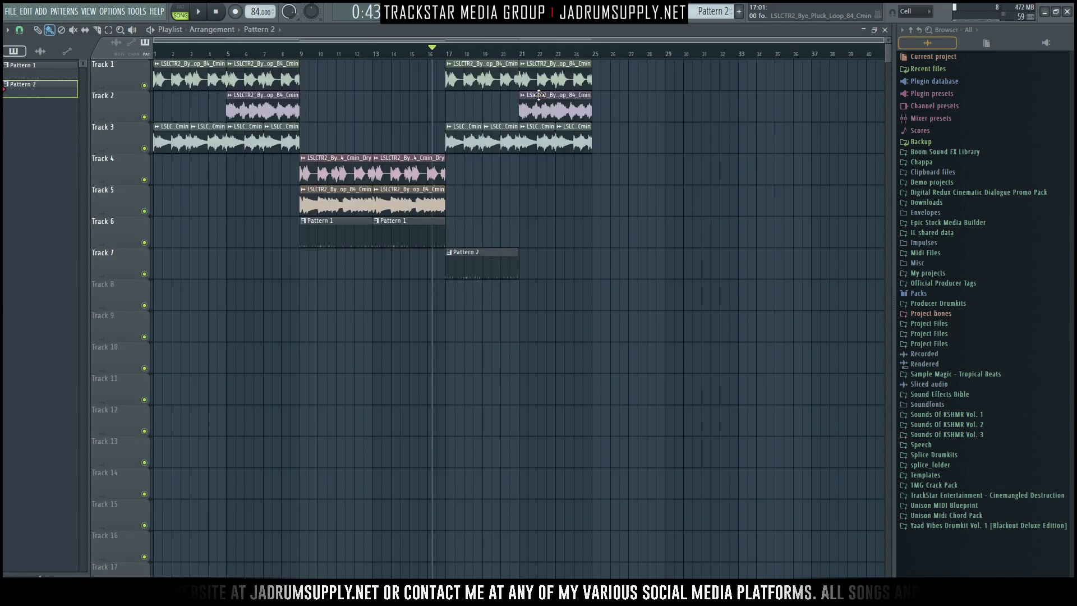
double_click(489, 271)
key(F6)
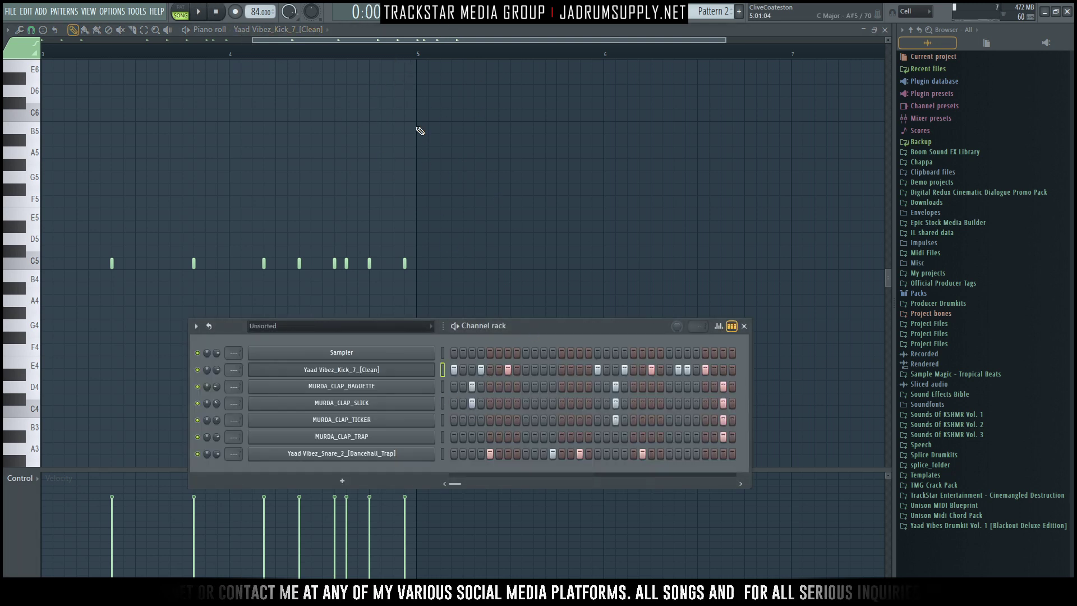
key(F5)
- Clear all the programmed steps from every channel of Pattern 2
drag(449, 58, 592, 69)
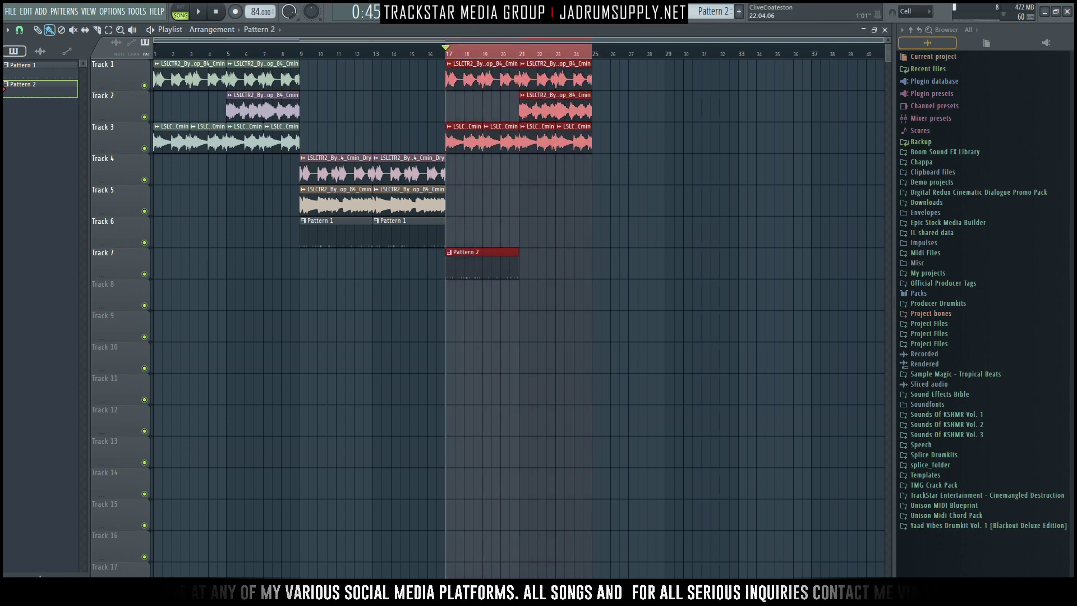
key(F6)
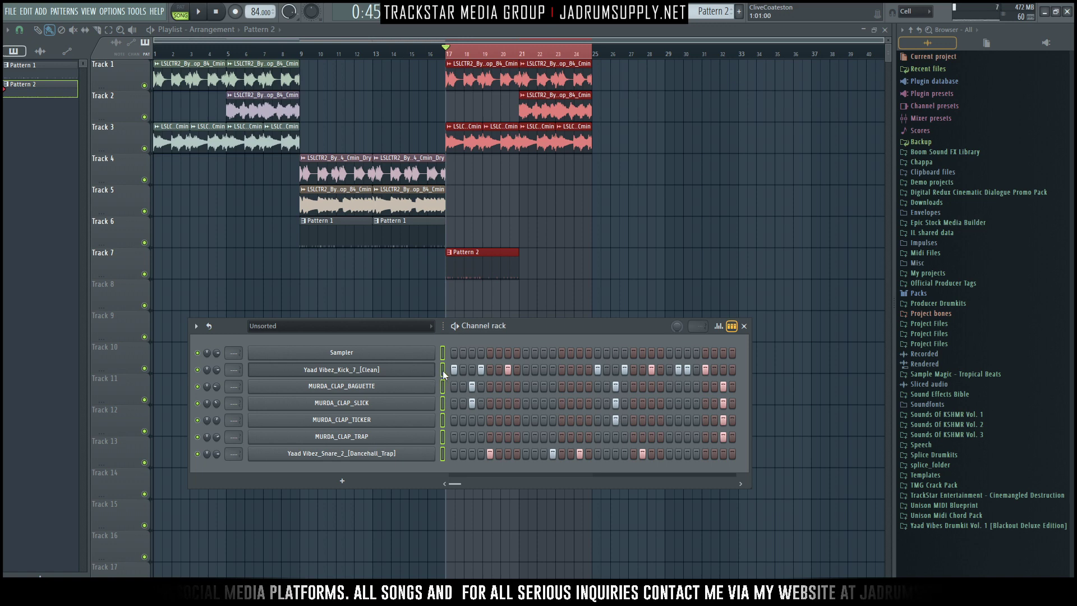
click(108, 12)
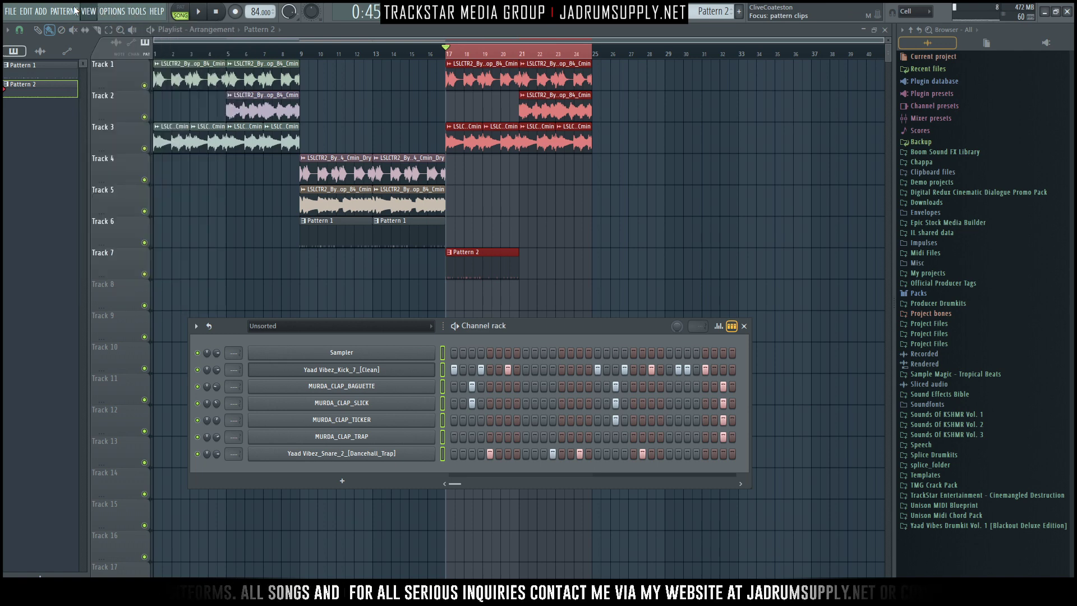
click(25, 11)
click(36, 41)
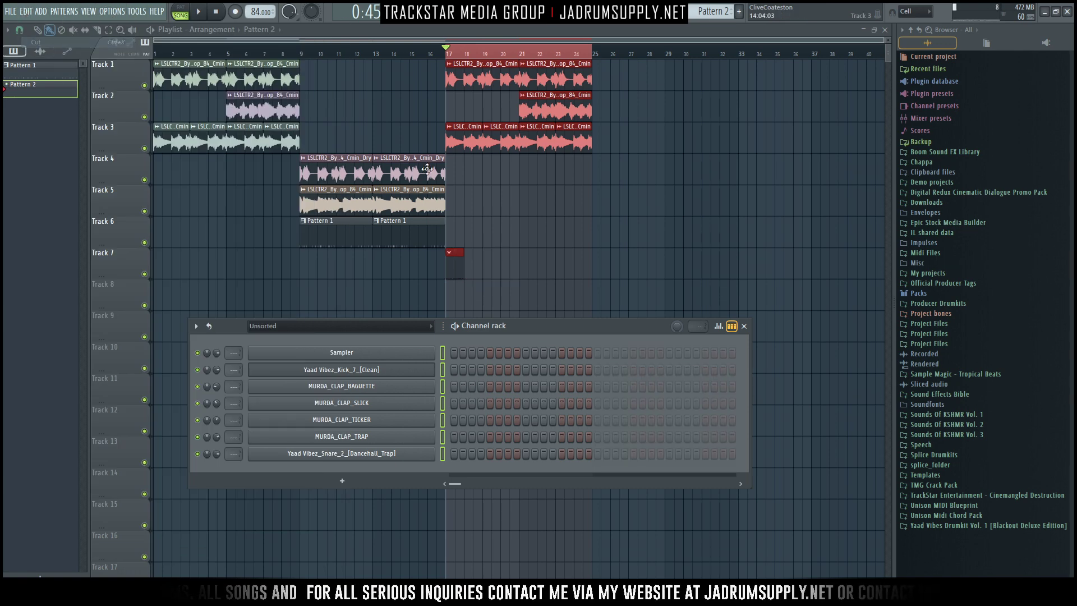
- Program Pattern 2's first bar with kicks on steps 1, 4 and 11 and BAGUETTE and SLICK claps on steps 5 and 13
click(454, 371)
click(480, 370)
click(489, 386)
click(490, 403)
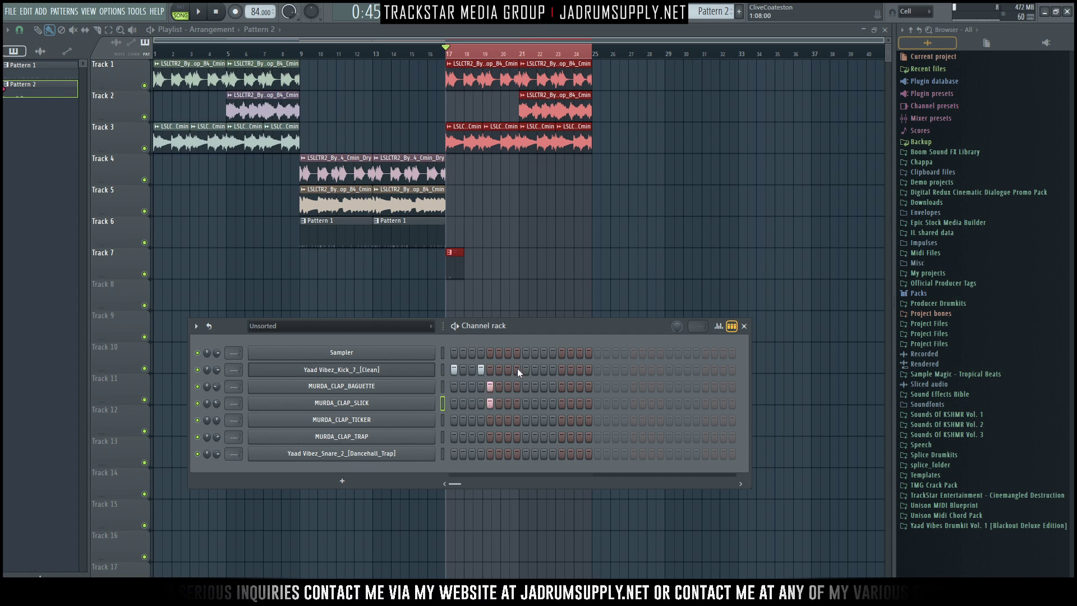
key(space)
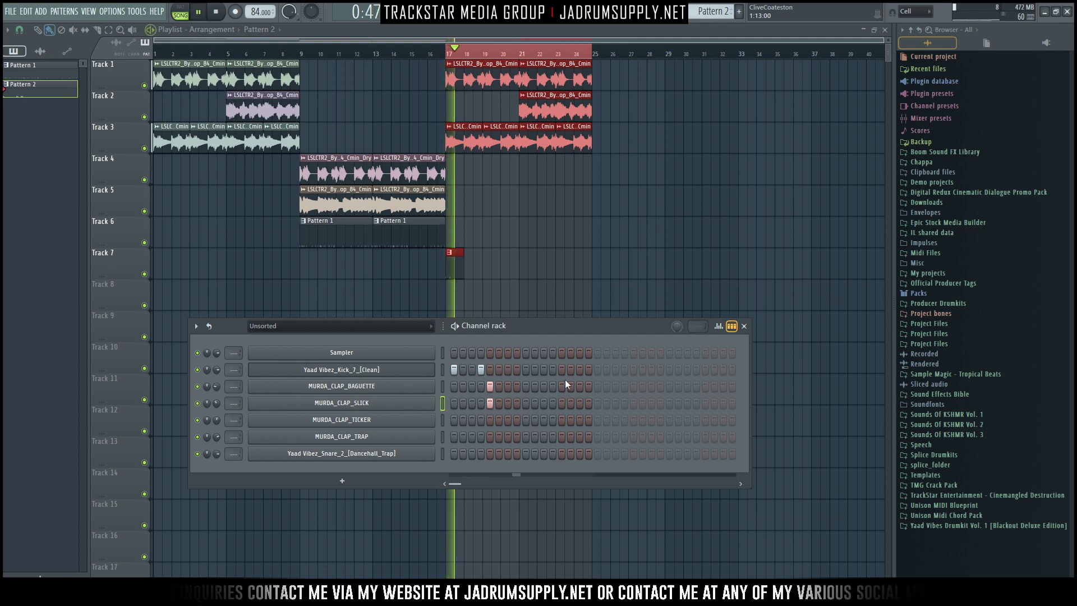
click(544, 370)
click(561, 387)
click(561, 403)
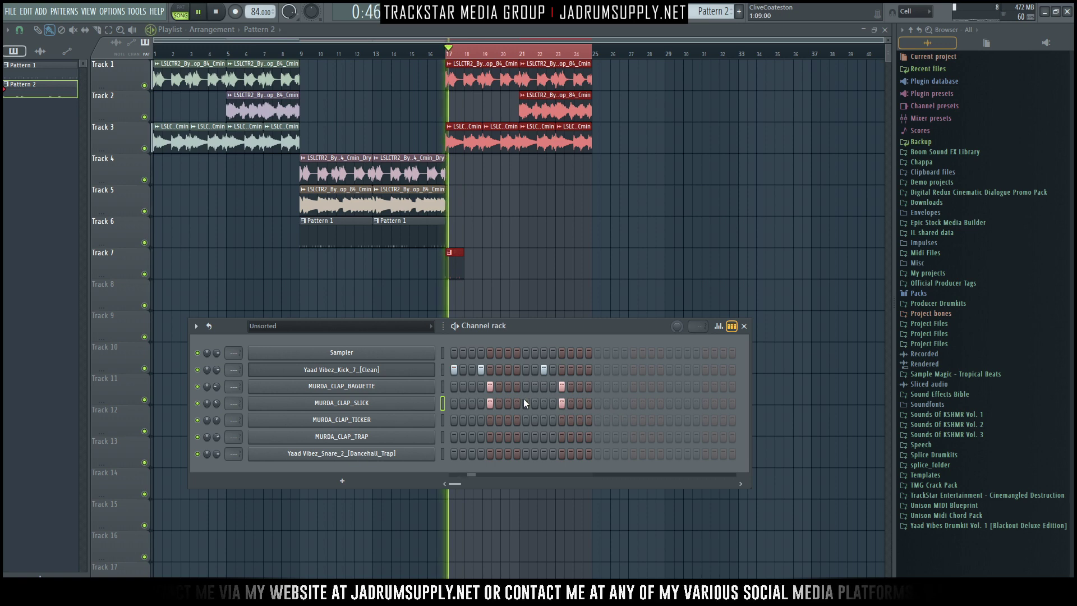
- Add second-bar kicks on steps 17 and 20, BAGUETTE and SLICK claps on 21 and 29, and TICKER and TRAP claps on 13 and 29
click(615, 370)
click(615, 370)
click(597, 371)
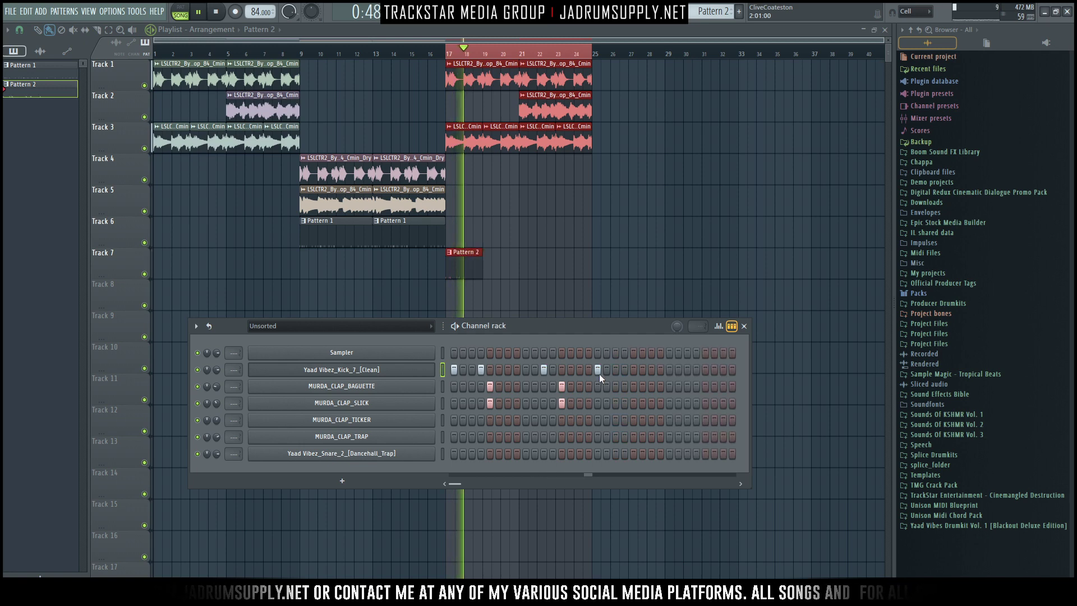
key(space)
click(624, 371)
click(705, 403)
click(705, 386)
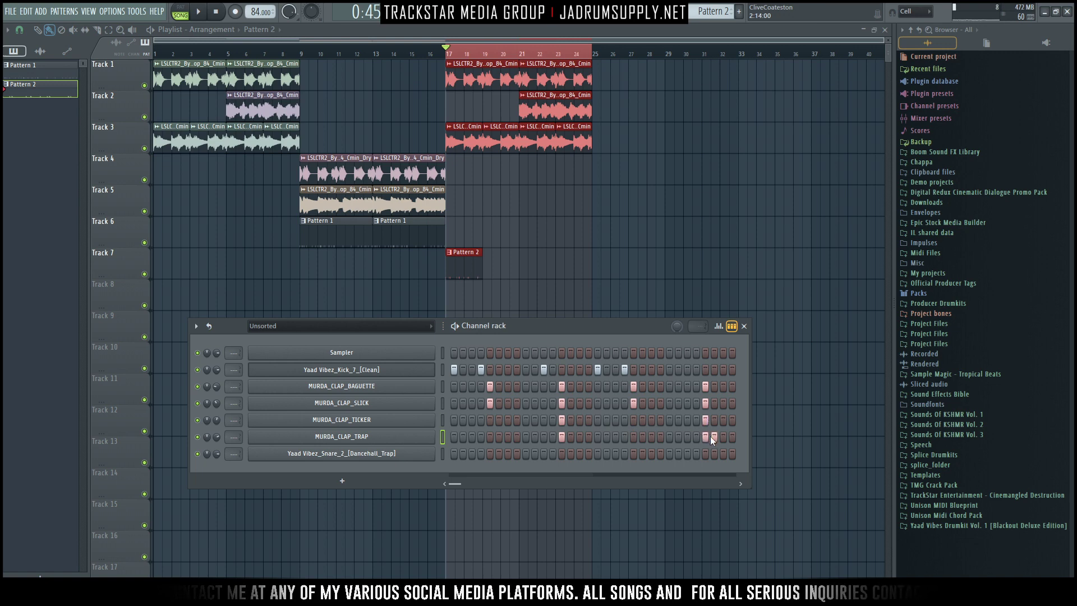
- Place dancehall snare hits on steps 8, 23 and 25 and a kick on step 27 while auditioning the groove
click(517, 456)
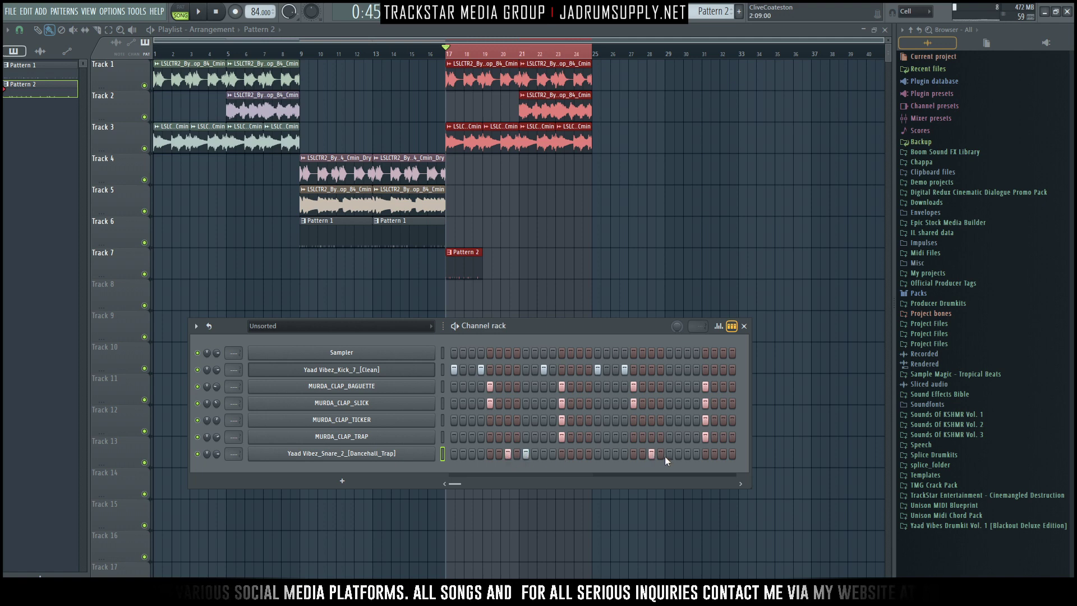
key(space)
key(space)
key(space)
right_click(508, 454)
right_click(526, 454)
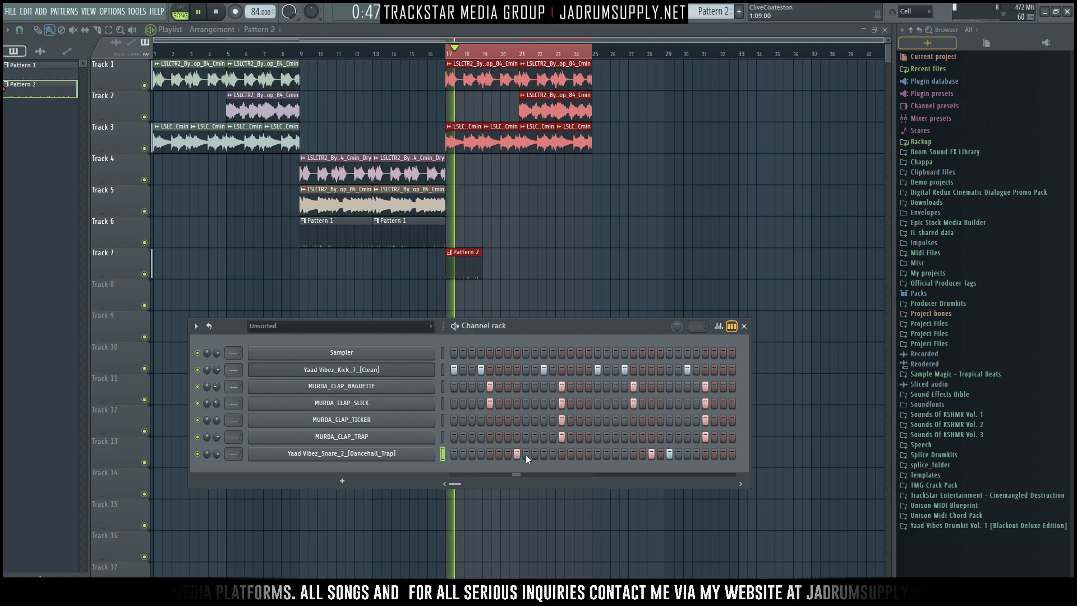
click(517, 454)
- Move the second-bar snare hits to steps 24 and 26 and add another snare on step 31
right_click(651, 454)
right_click(669, 453)
click(660, 454)
click(679, 454)
click(723, 453)
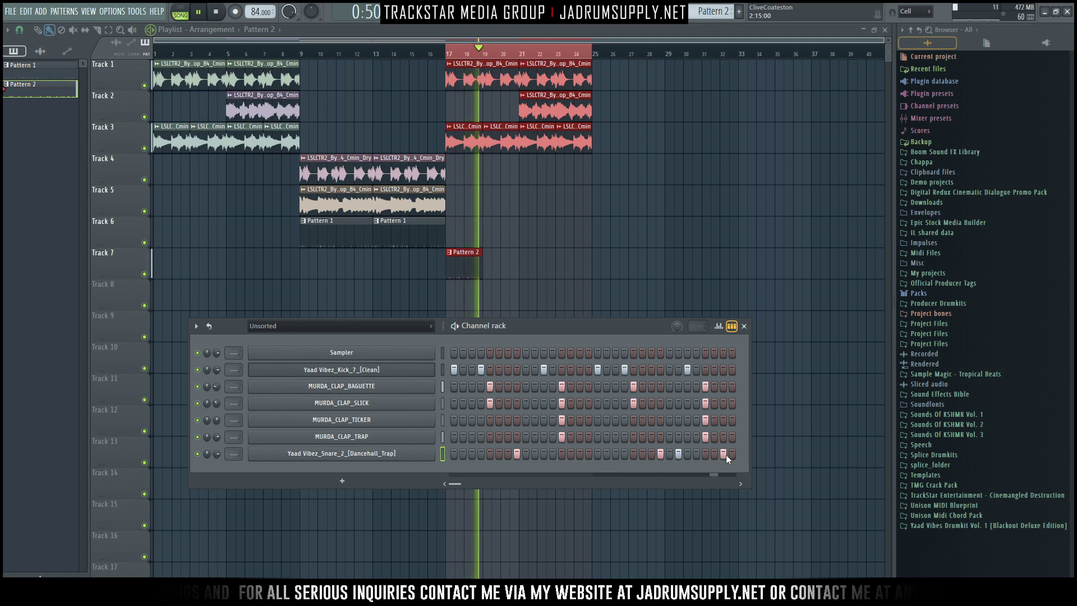
- Repeat the two-bar Pattern 2 clip along track 7 from bar 17 up to bar 25 and audition it
key(F6)
key(space)
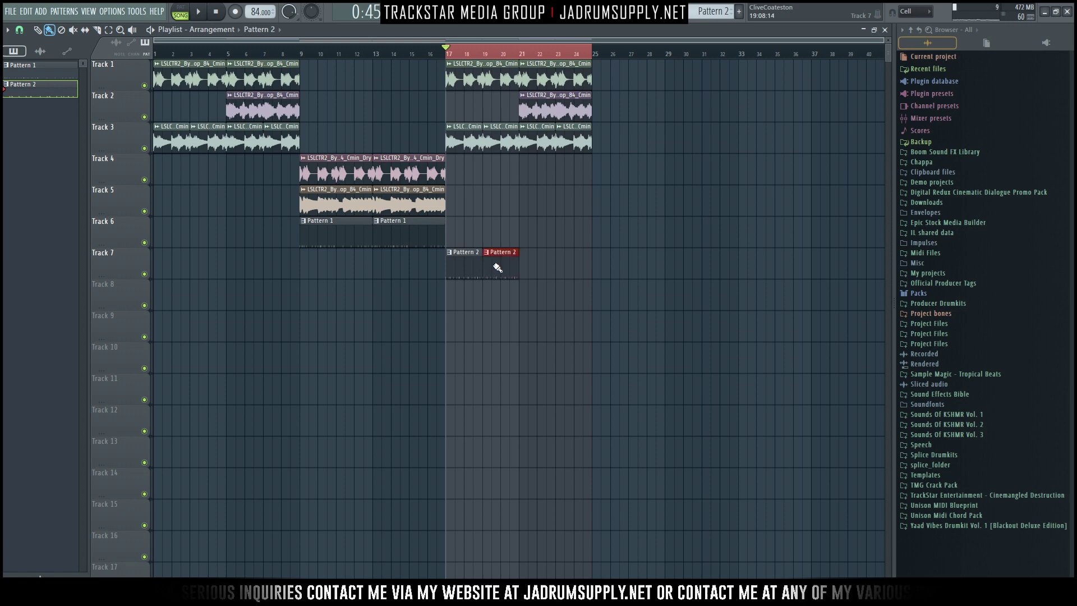
drag(490, 268, 567, 260)
key(space)
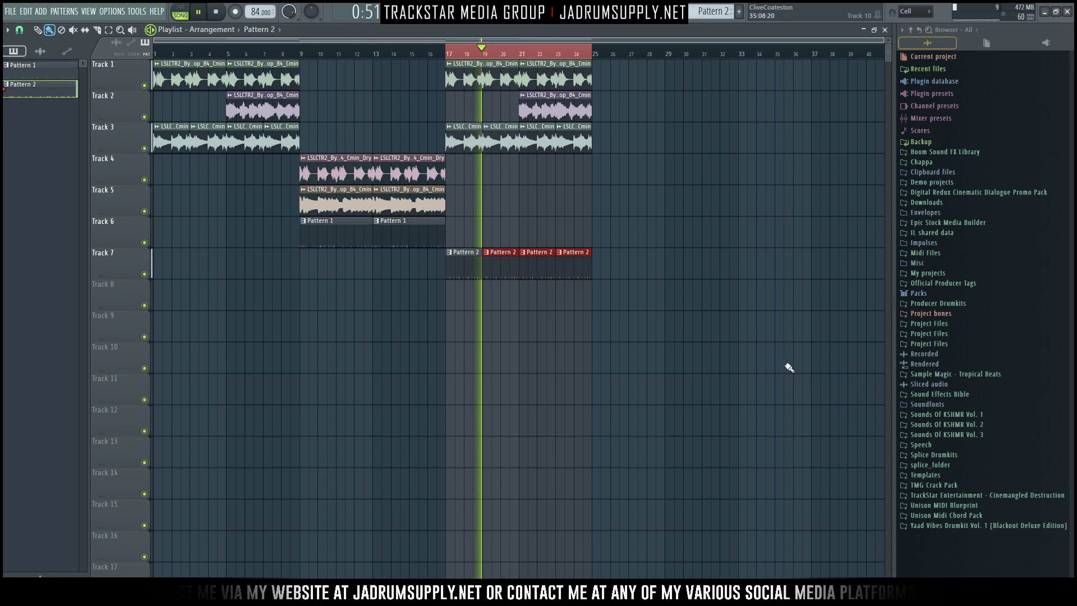
key(space)
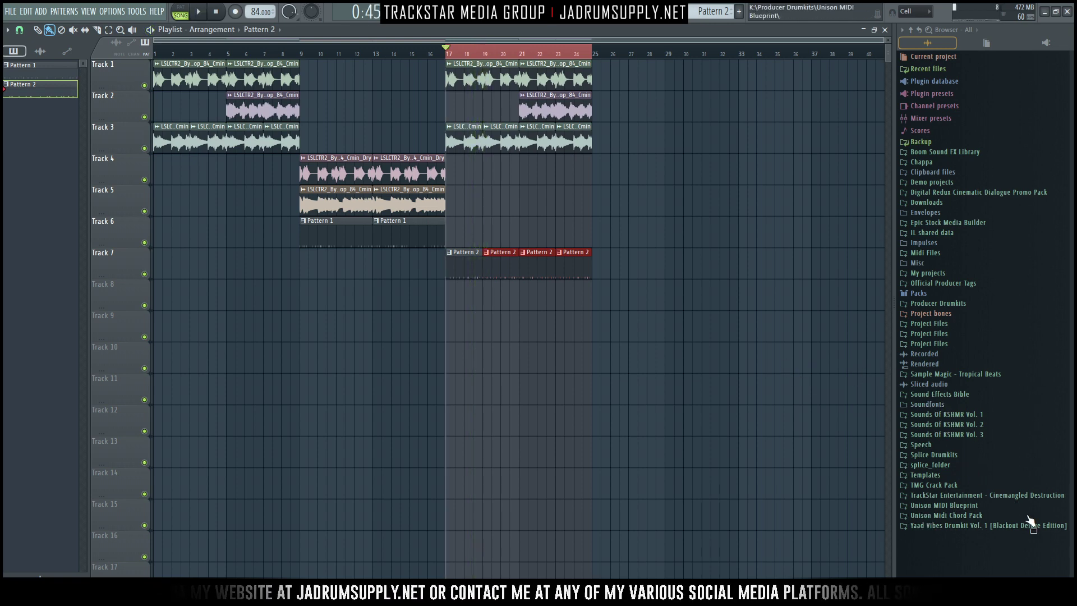
- Open the percussion Loops folder of Yaad Vibes Drumkit Vol. 1 [Blackout Deluxe Edition]
click(954, 525)
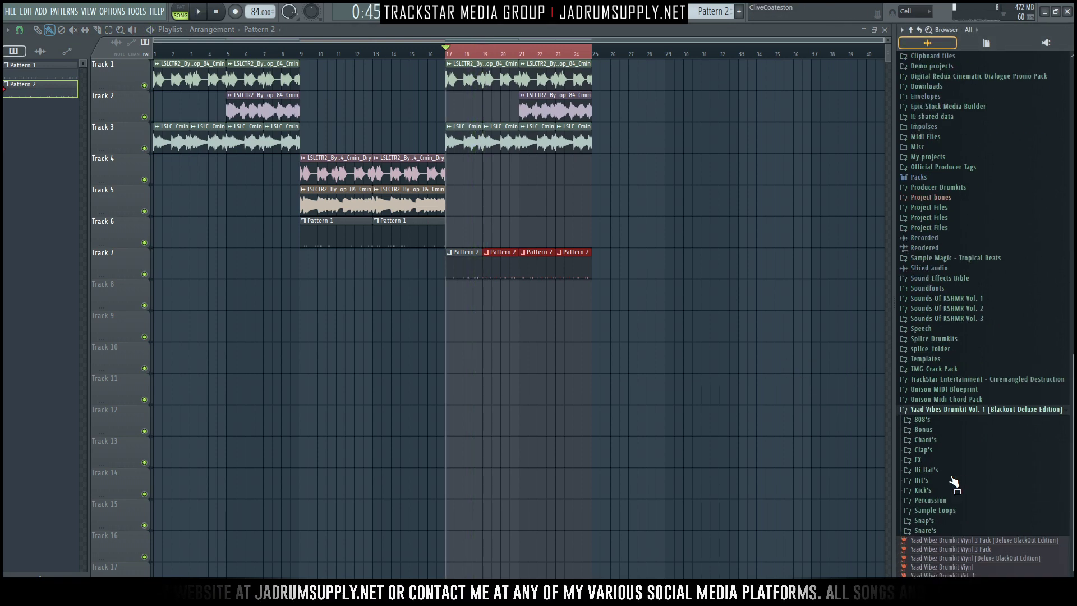
click(922, 465)
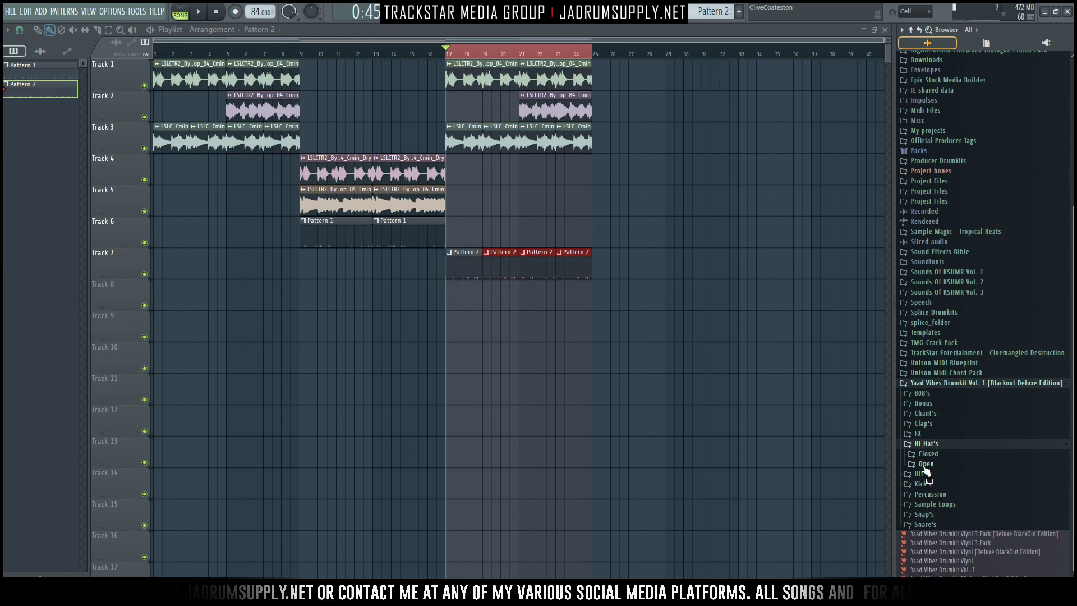
click(939, 493)
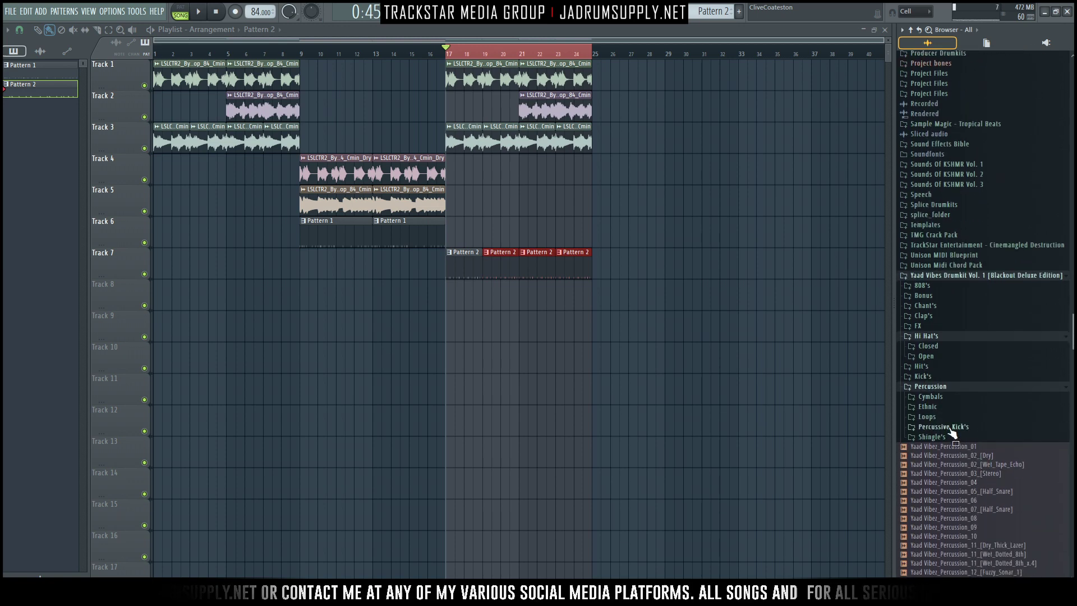
click(926, 417)
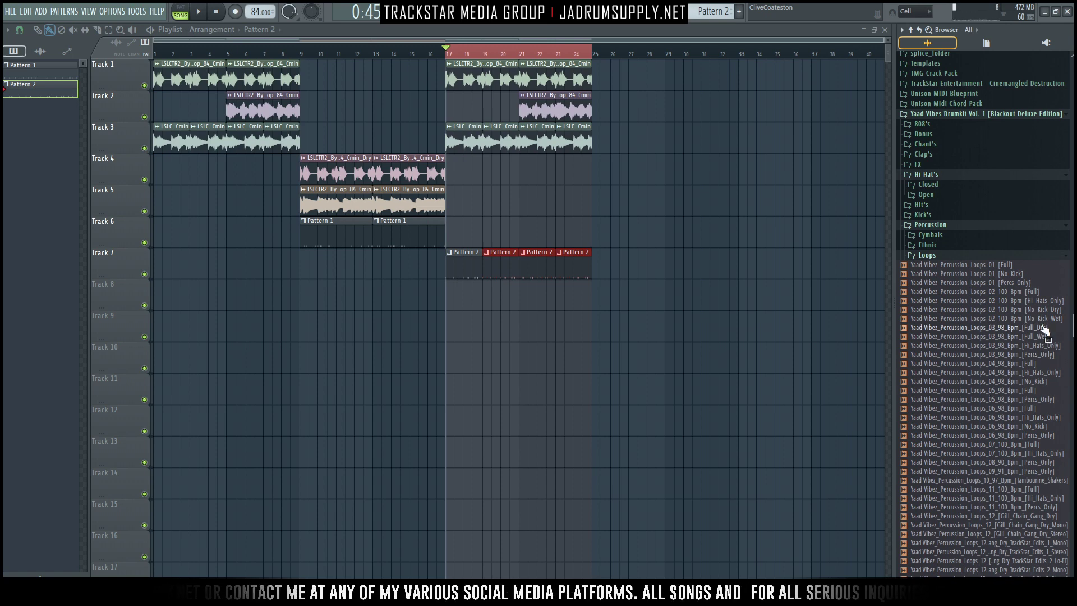
scroll(1000, 286, down, 4)
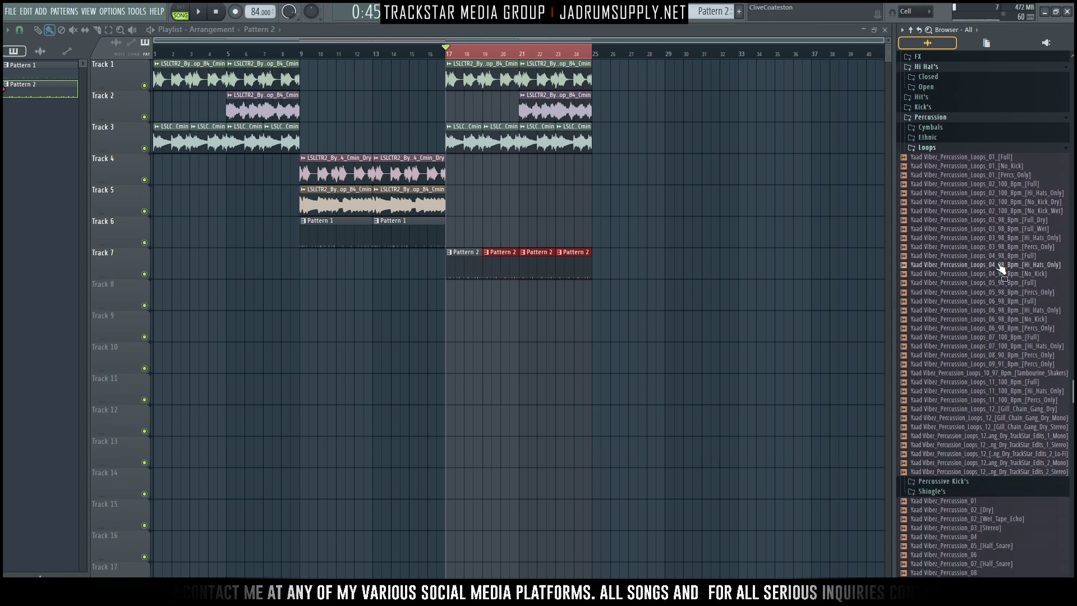
- Preview several percussion loops and place Yaad Vibez_Percussion_Loops_03_98_Bpm_[Hi_Hats_Only] on track 8 at bar 17
click(1017, 176)
click(1011, 203)
click(1014, 220)
click(1016, 229)
click(1029, 239)
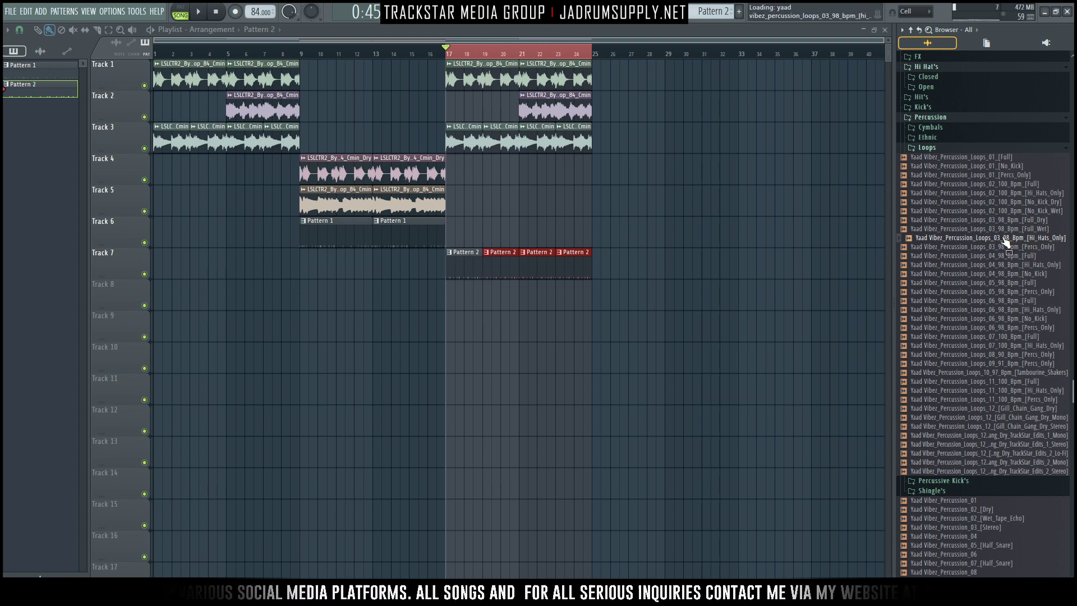
drag(1006, 242, 429, 301)
- Set the hi-hat loop's stretch mode to Auto and time-stretch the clip to span four bars
ctrl+scroll(468, 61, up, 3)
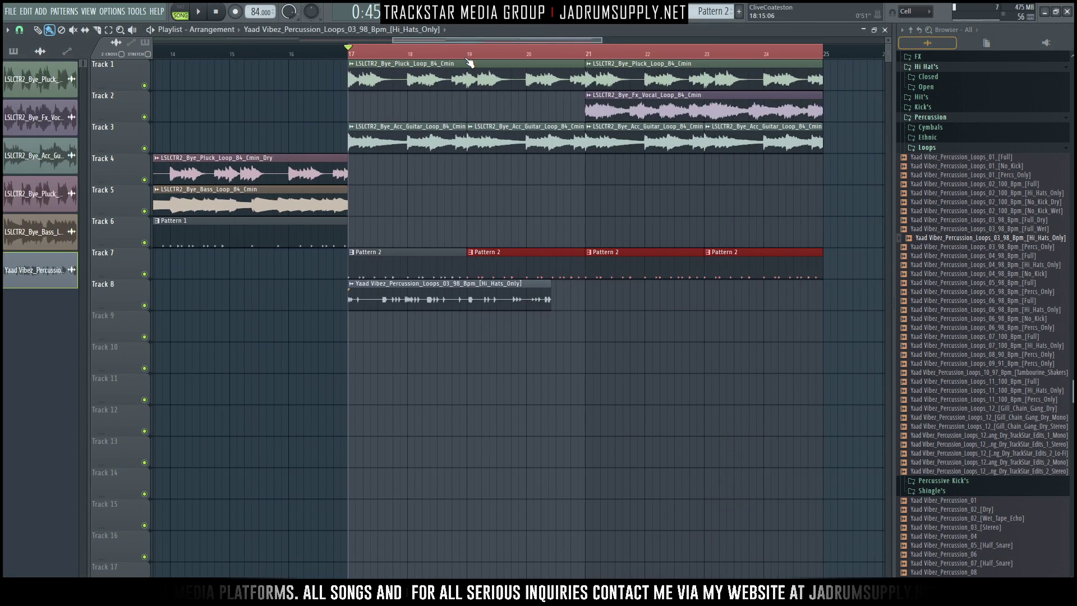
double_click(435, 300)
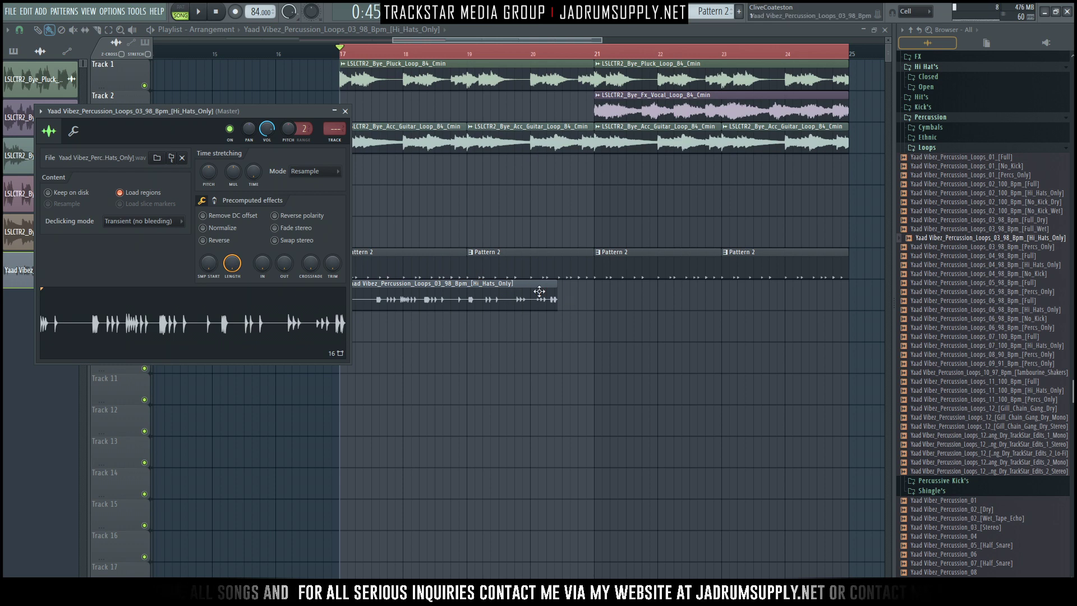
right_click(251, 177)
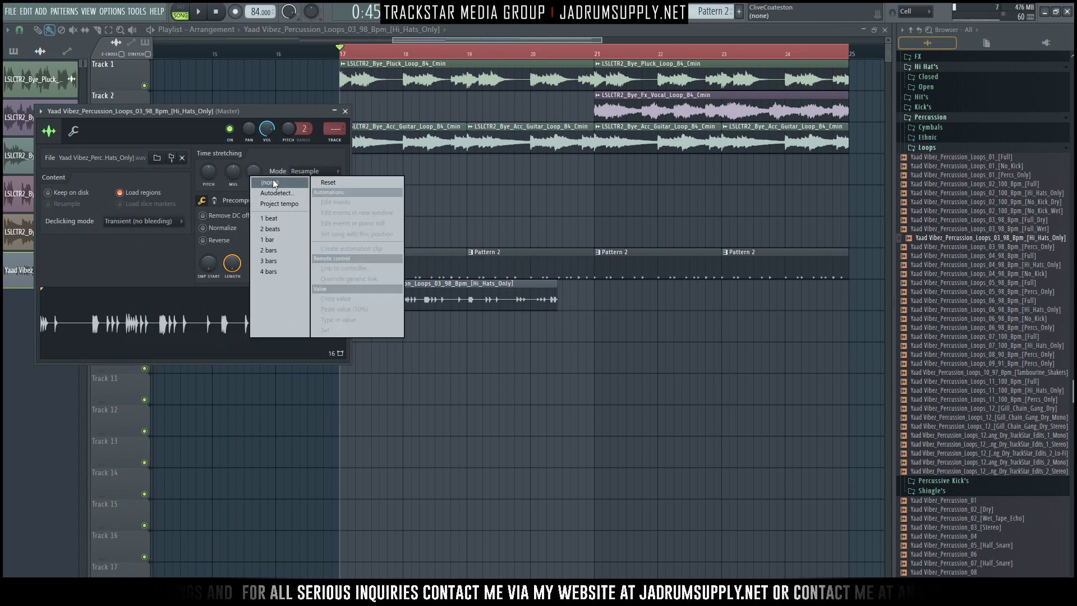
click(274, 183)
click(308, 170)
click(311, 278)
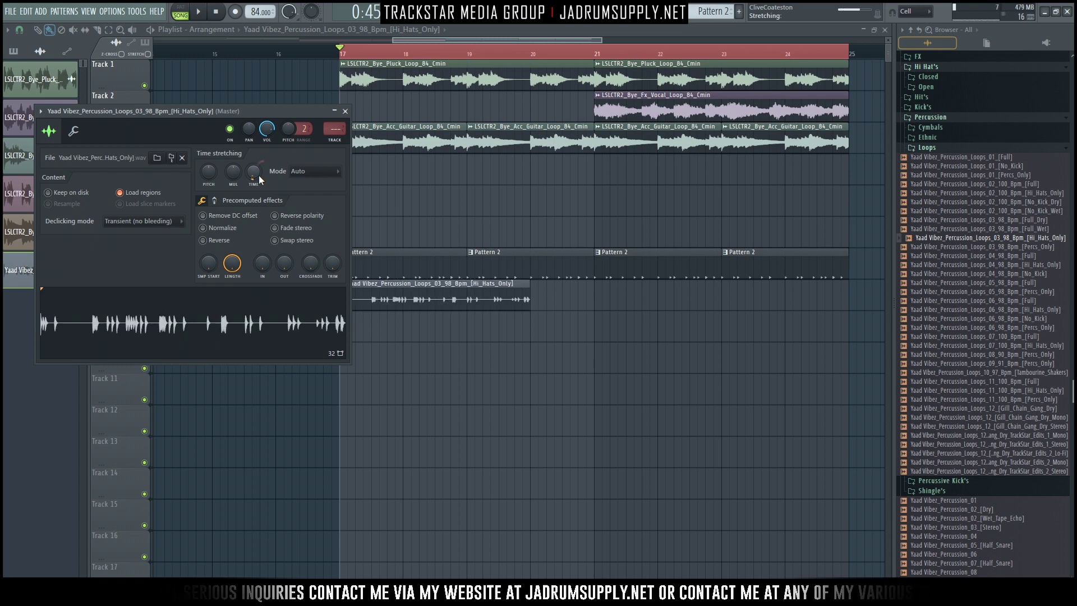
key(Escape)
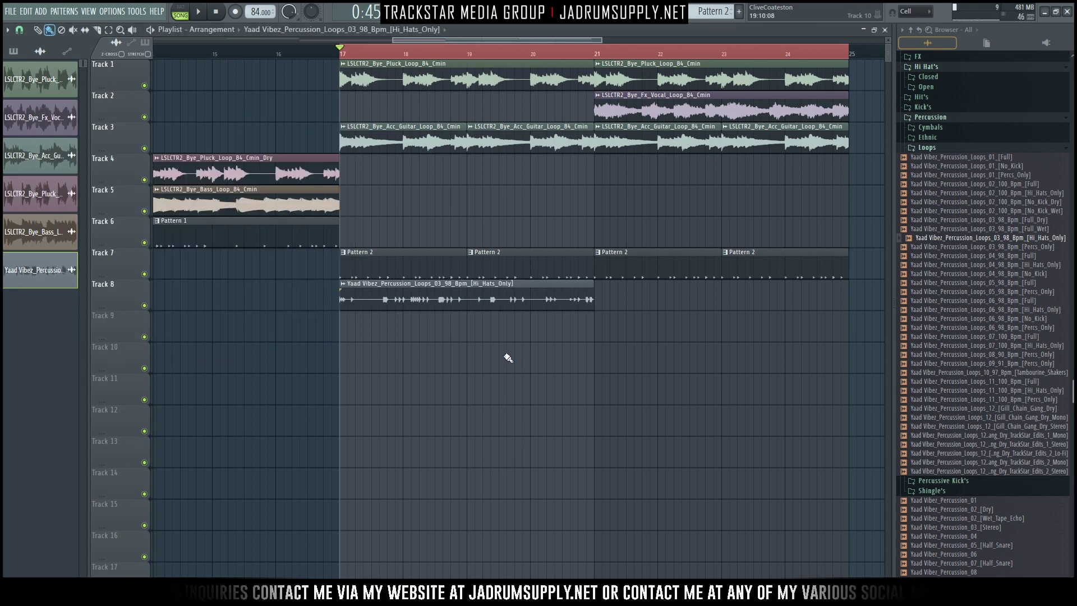
- Audition the hi-hat loop with the section and duplicate its clip on track 8 at bar 21
key(space)
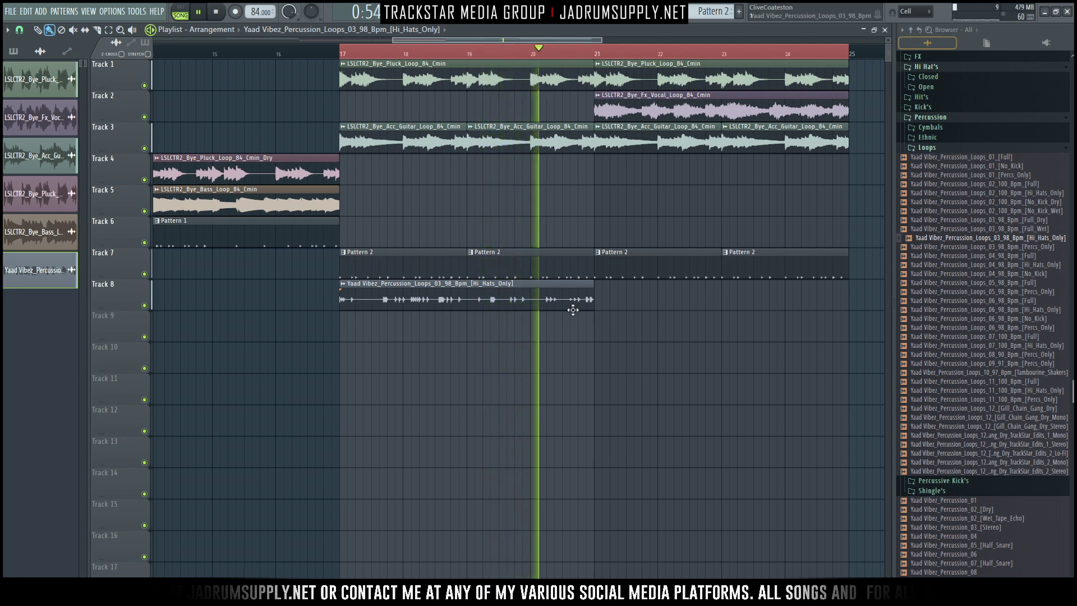
drag(432, 297, 677, 308)
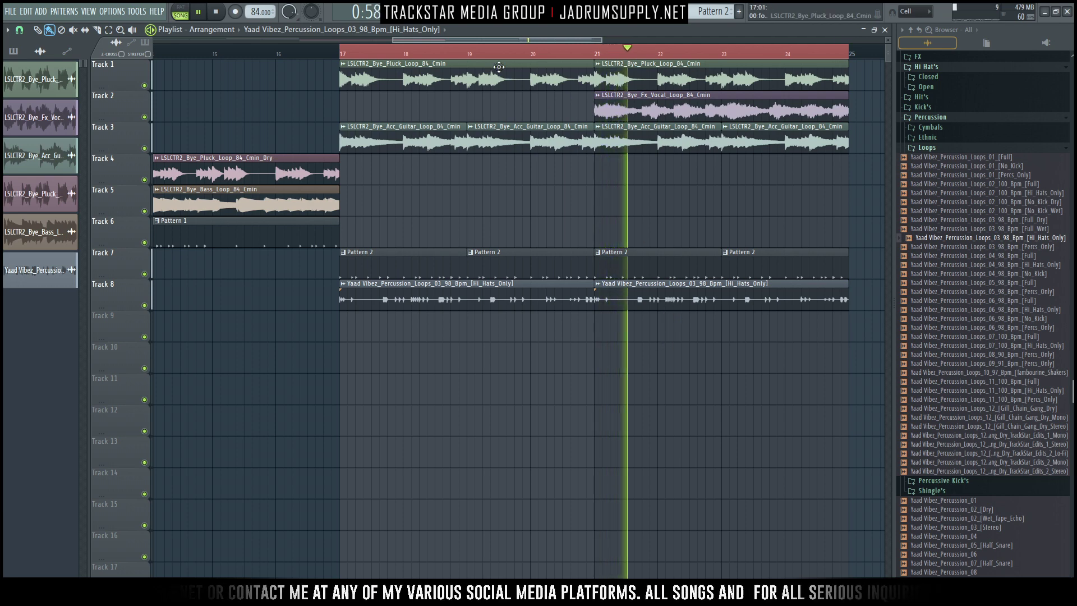
scroll(502, 63, down, 2)
scroll(513, 55, down, 3)
scroll(516, 58, down, 2)
scroll(565, 355, up, 2)
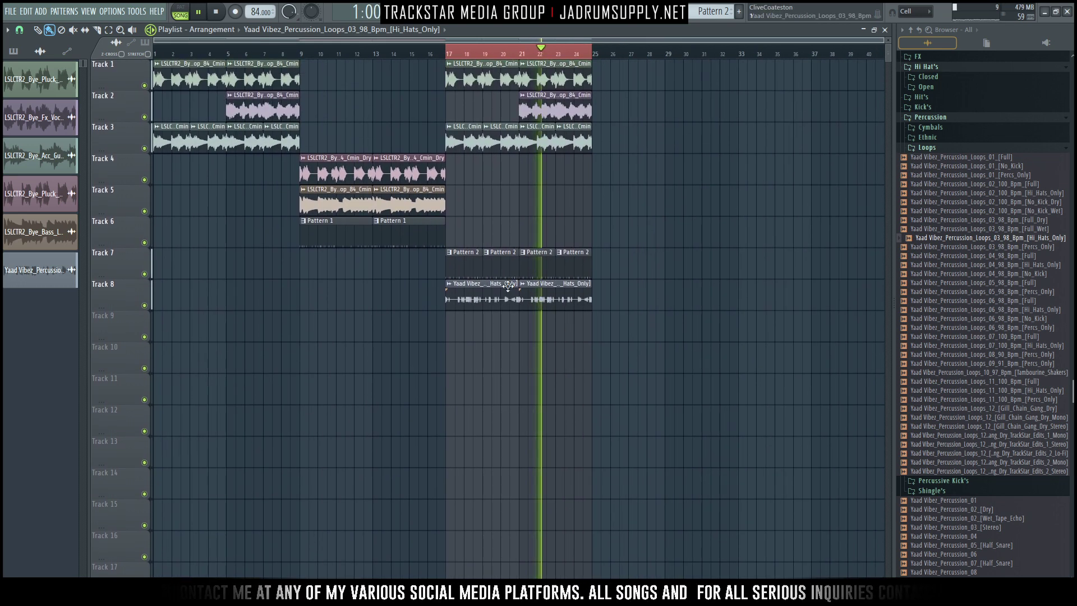
- Play bars 9 to 25 to check how the two sections flow, and return playback to bar 9
drag(449, 53, 301, 52)
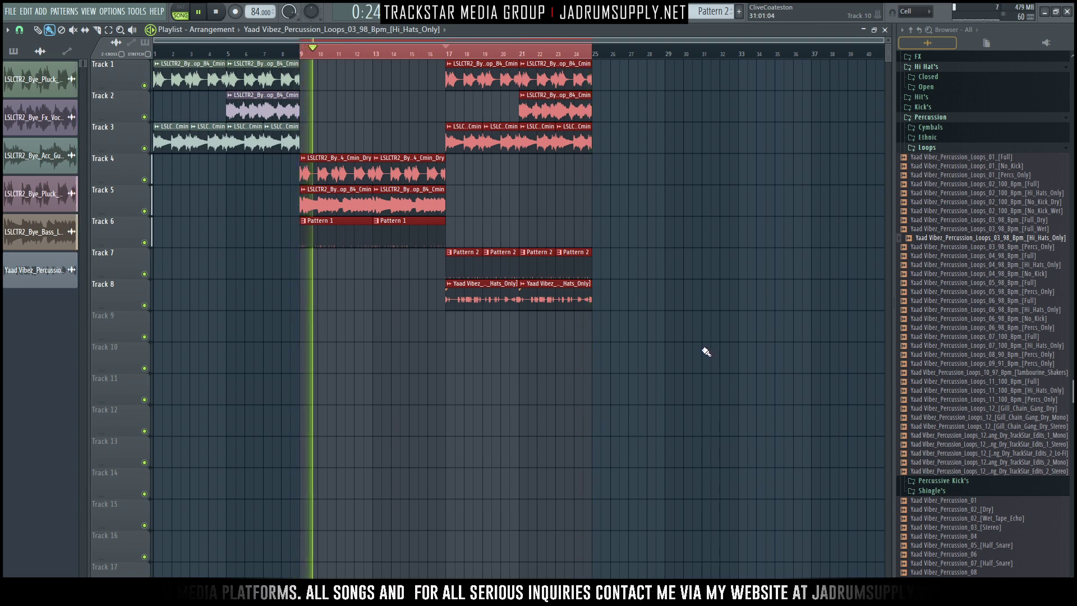
key(space)
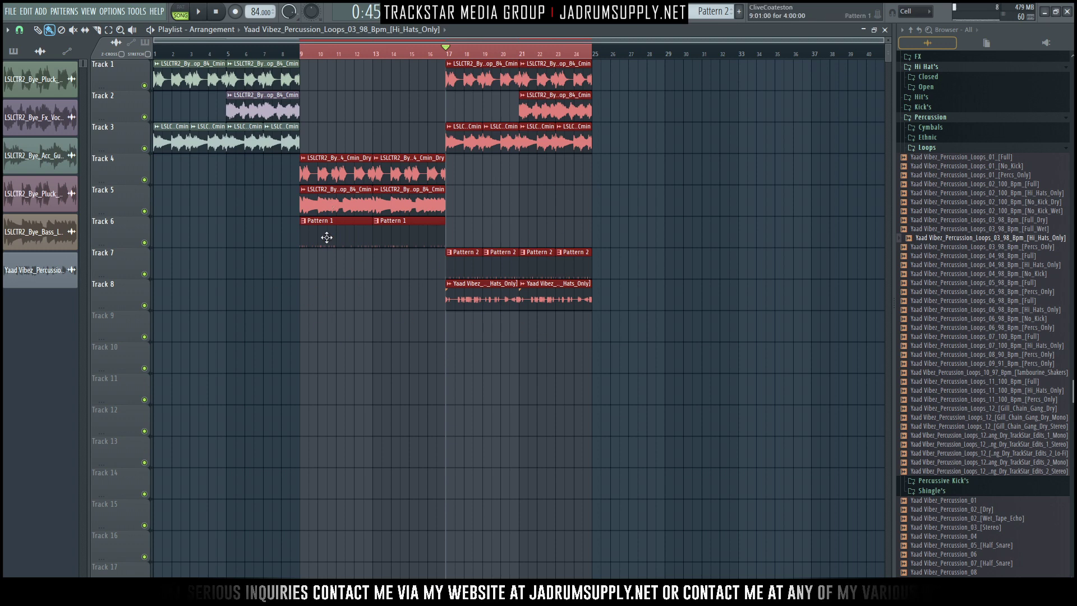
click(303, 178)
drag(309, 52, 292, 54)
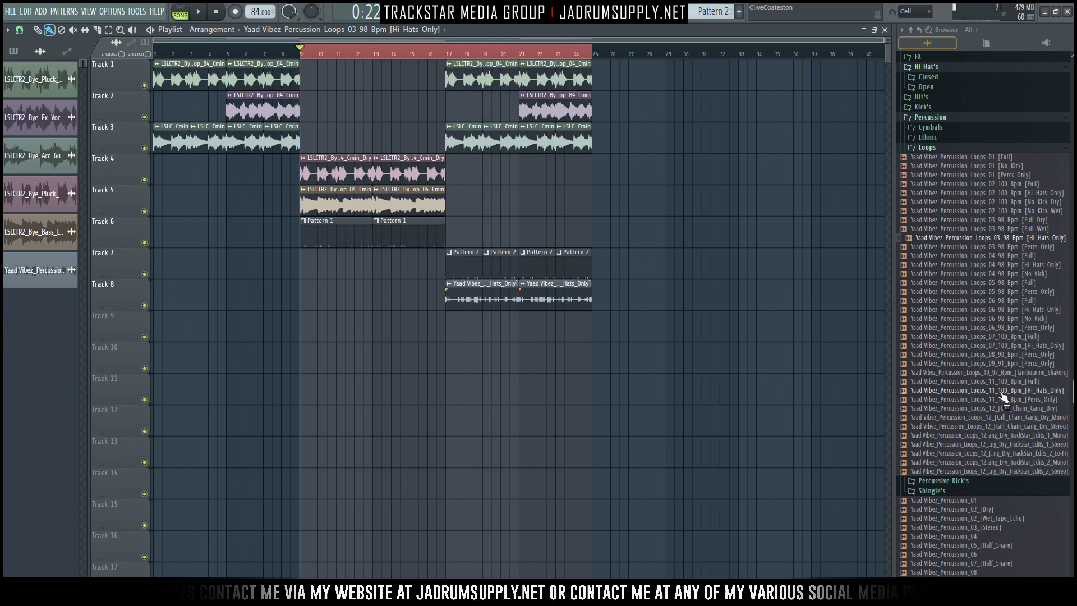
- Browse the Producer Drumkits folder to the TrackStar Media Group Hi Hat Mid-Wav Pack and open its Loops folder
click(925, 117)
scroll(953, 353, up, 2)
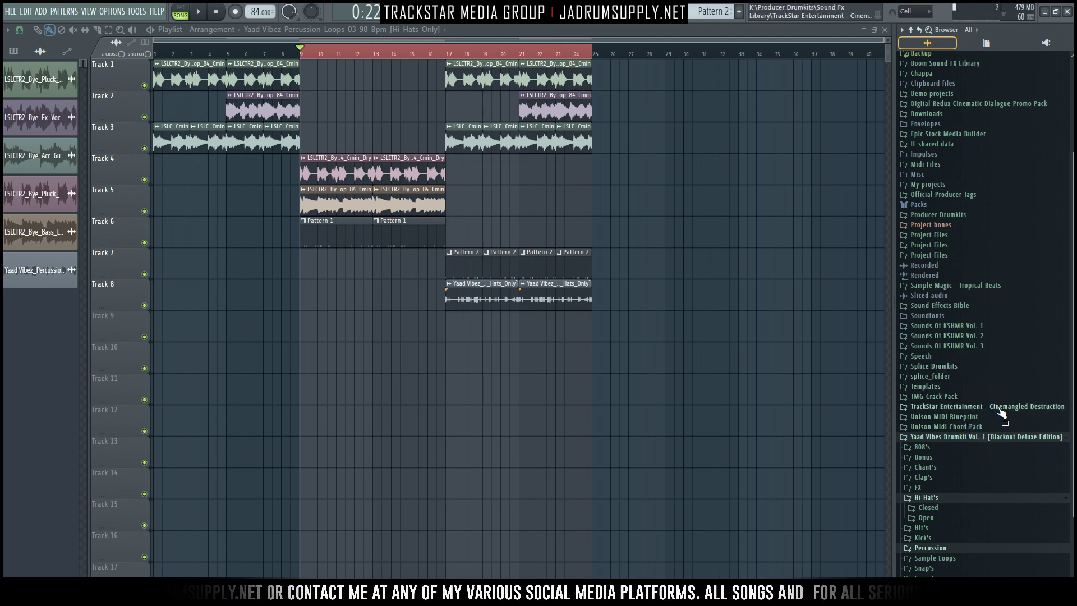
click(924, 442)
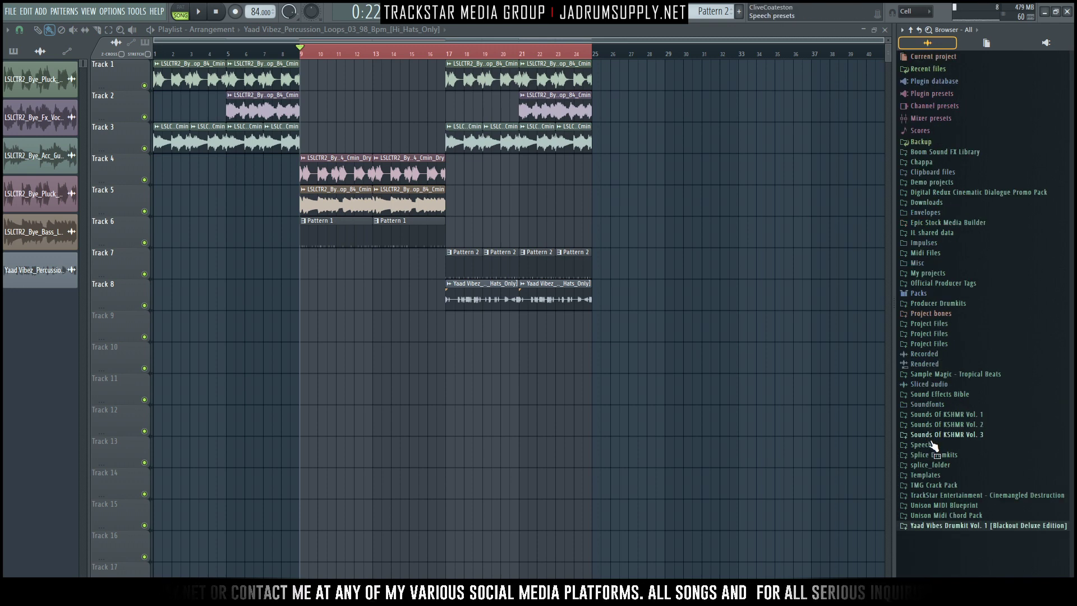
click(933, 305)
scroll(950, 318, down, 10)
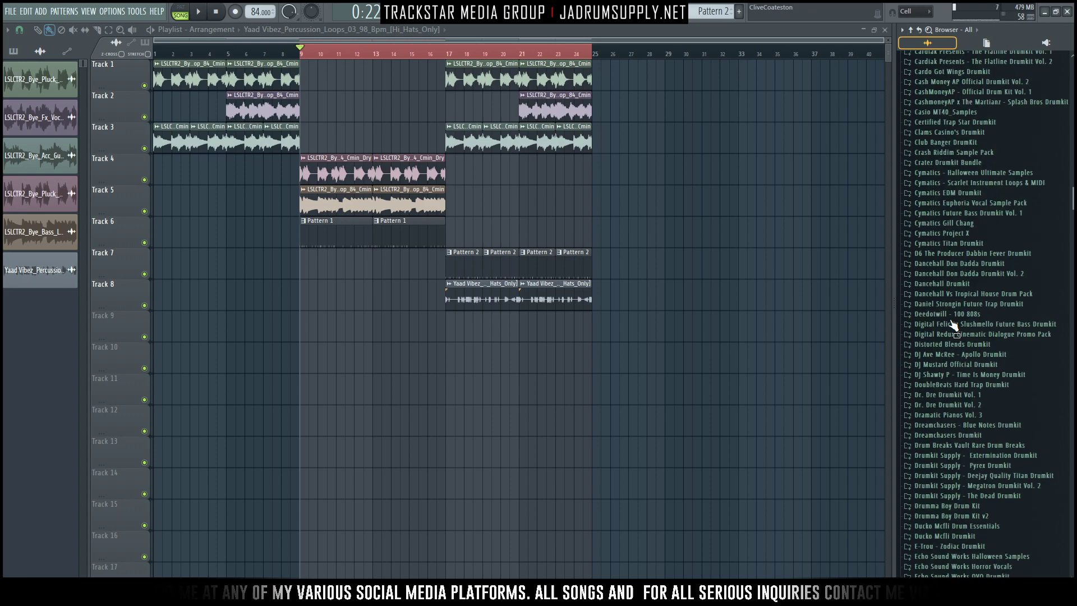
scroll(950, 317, down, 20)
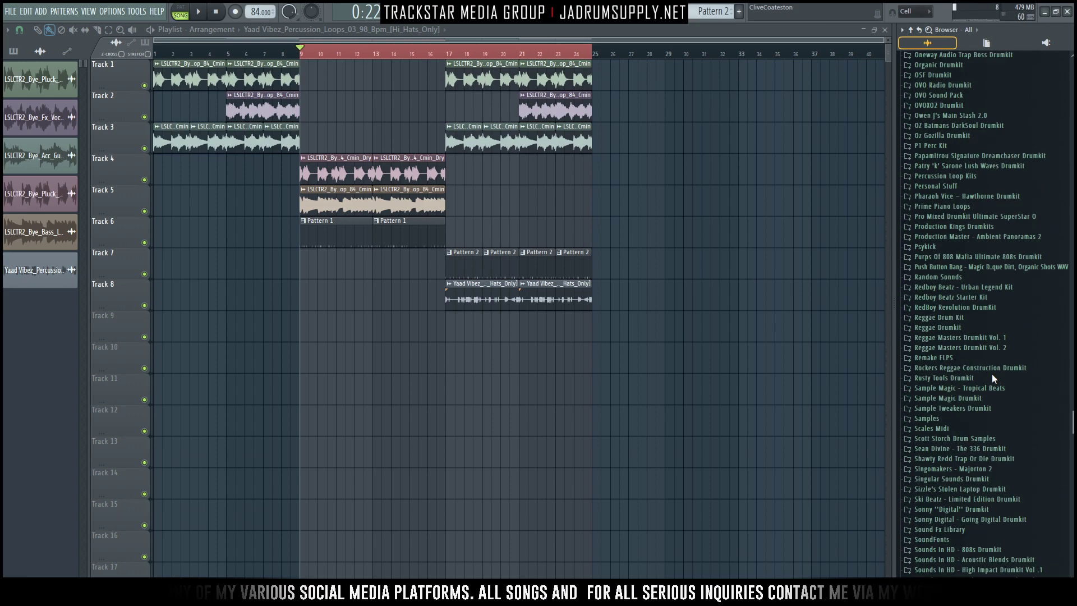
scroll(948, 190, up, 9)
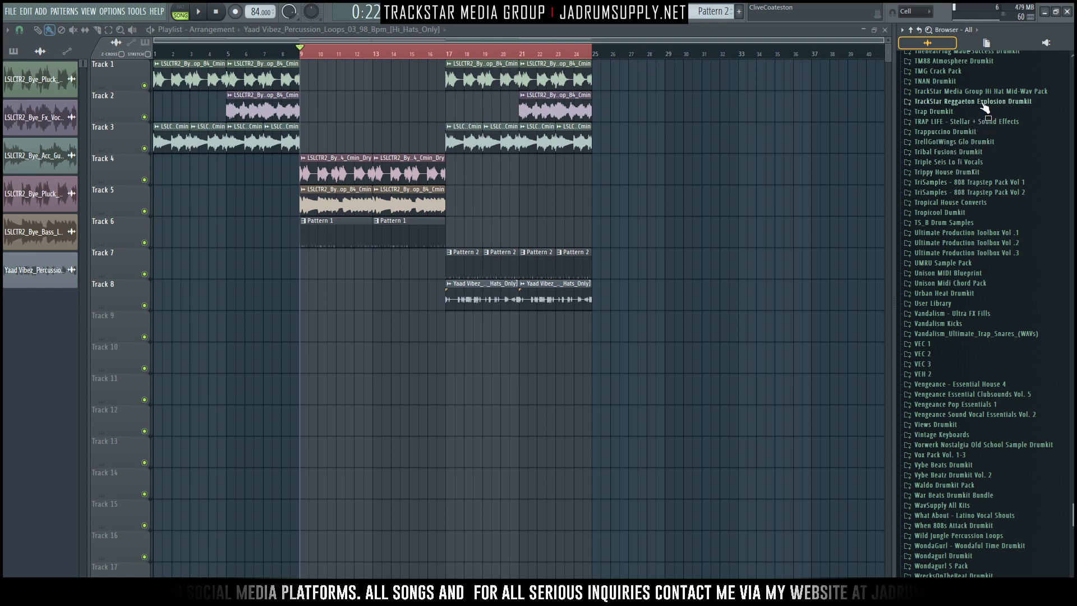
click(999, 91)
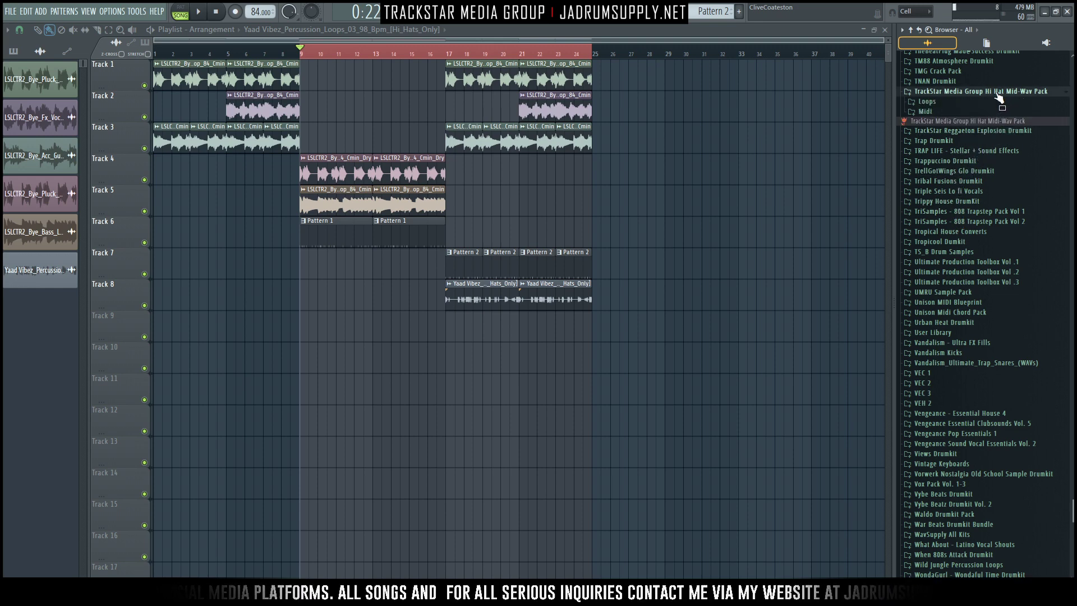
click(934, 111)
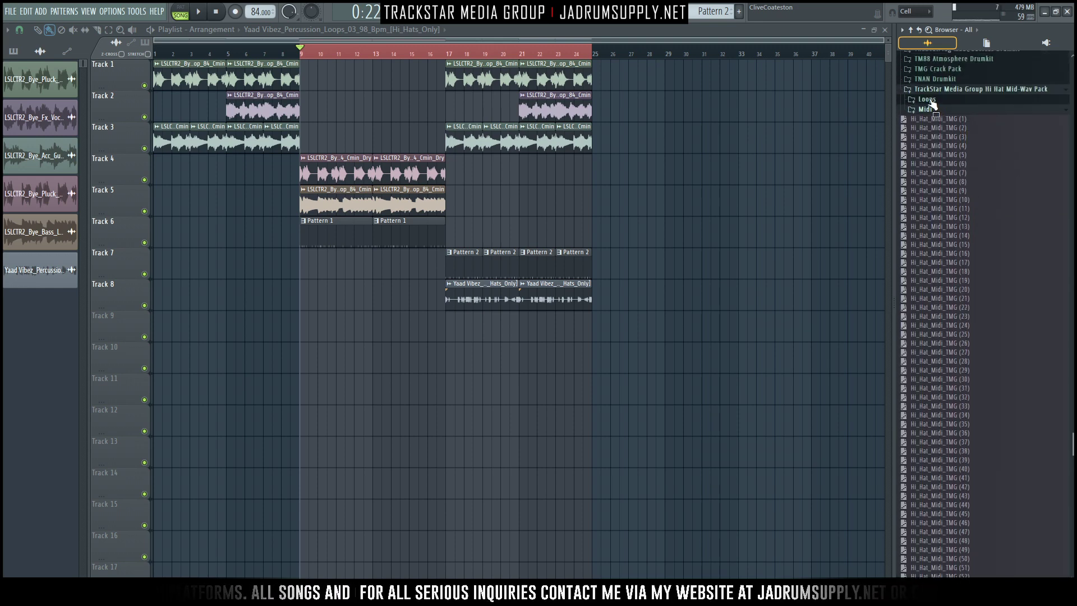
click(926, 111)
click(928, 99)
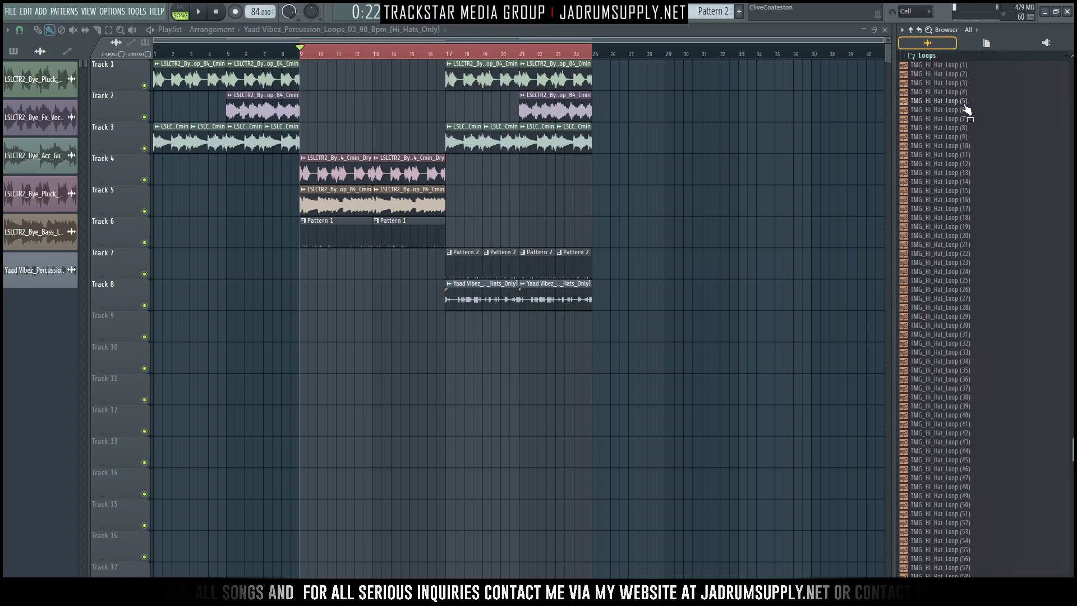
- Preview several hi-hat loops and place TMG_Hi_Hat_Loop (14) on track 9 at bar 9
scroll(954, 129, up, 2)
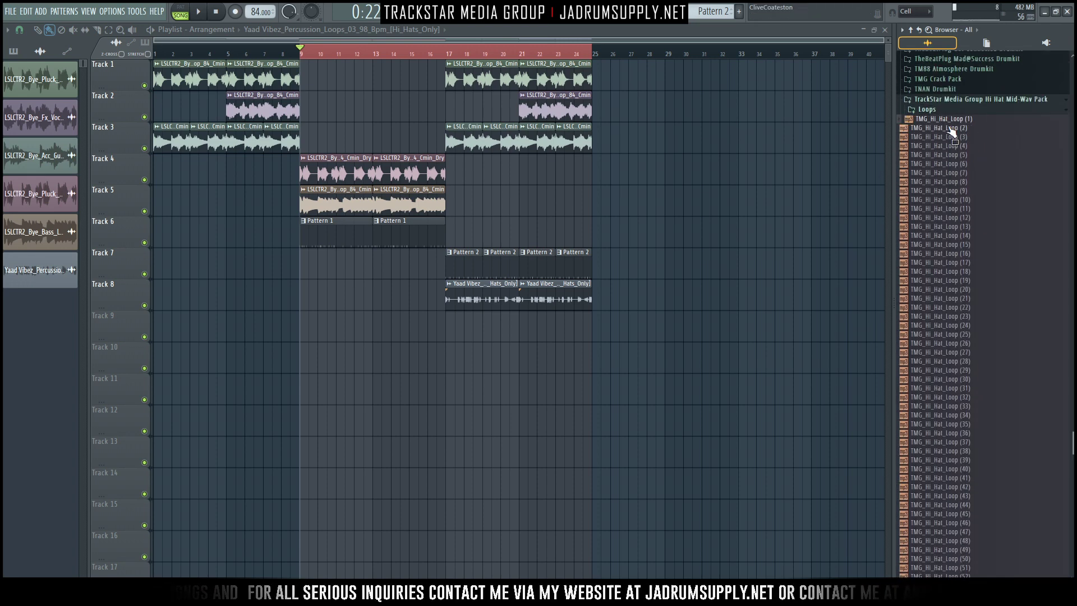
click(952, 164)
click(942, 201)
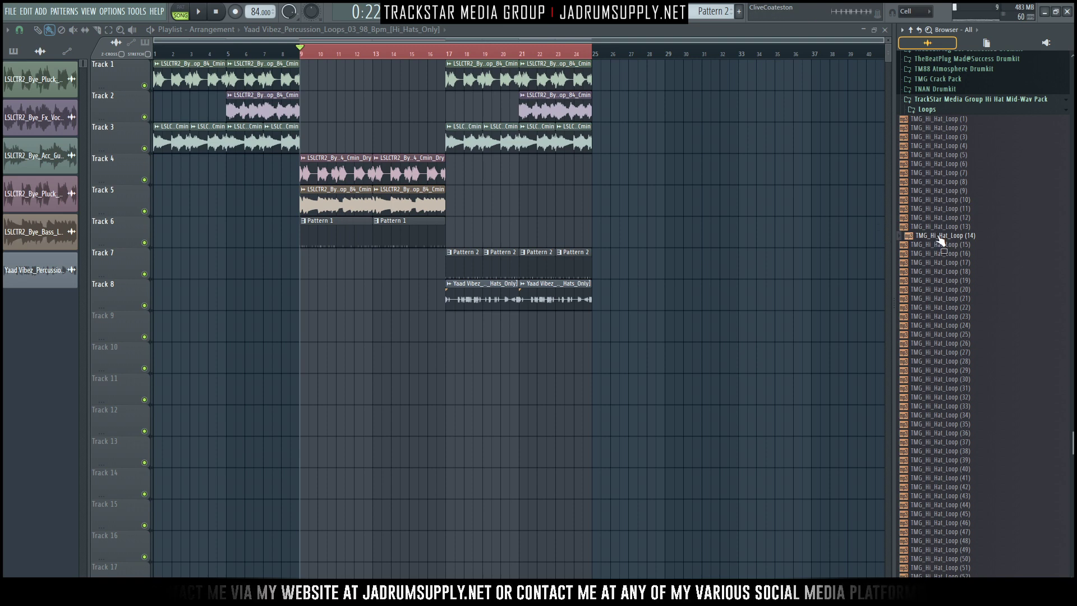
drag(940, 239, 423, 330)
drag(263, 338, 264, 338)
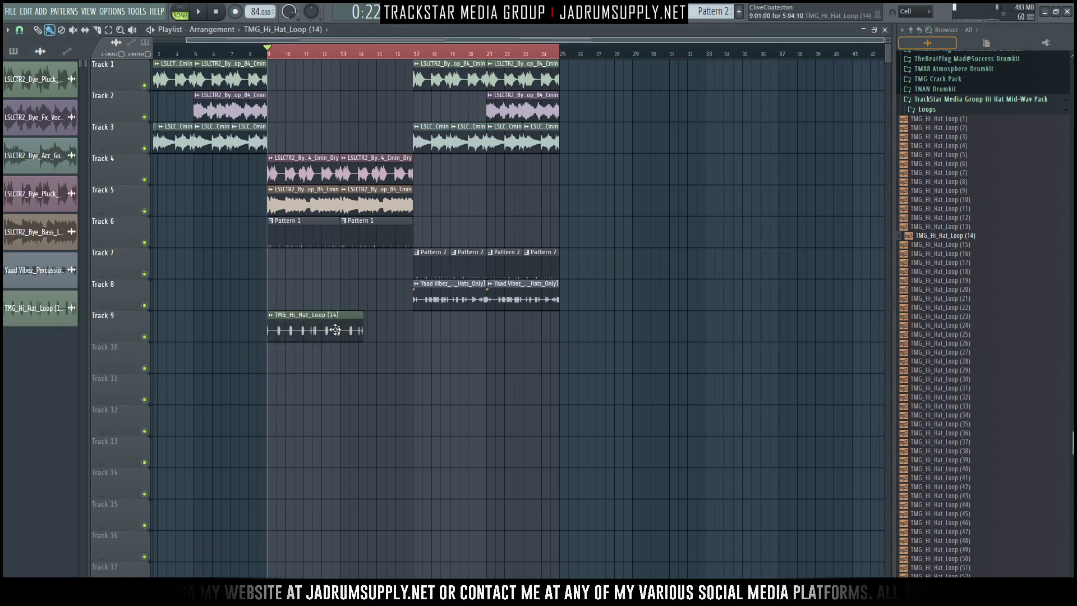
- Set the time-stretching mode of TMG_Hi_Hat_Loop (14) to Auto and close its channel settings
double_click(339, 337)
drag(257, 127, 761, 275)
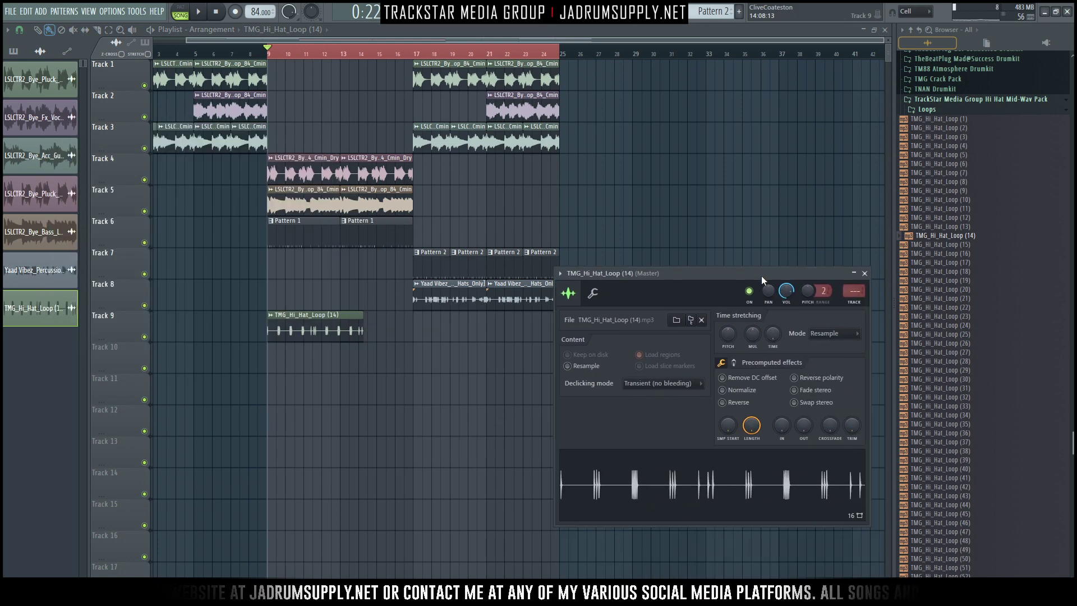
click(834, 334)
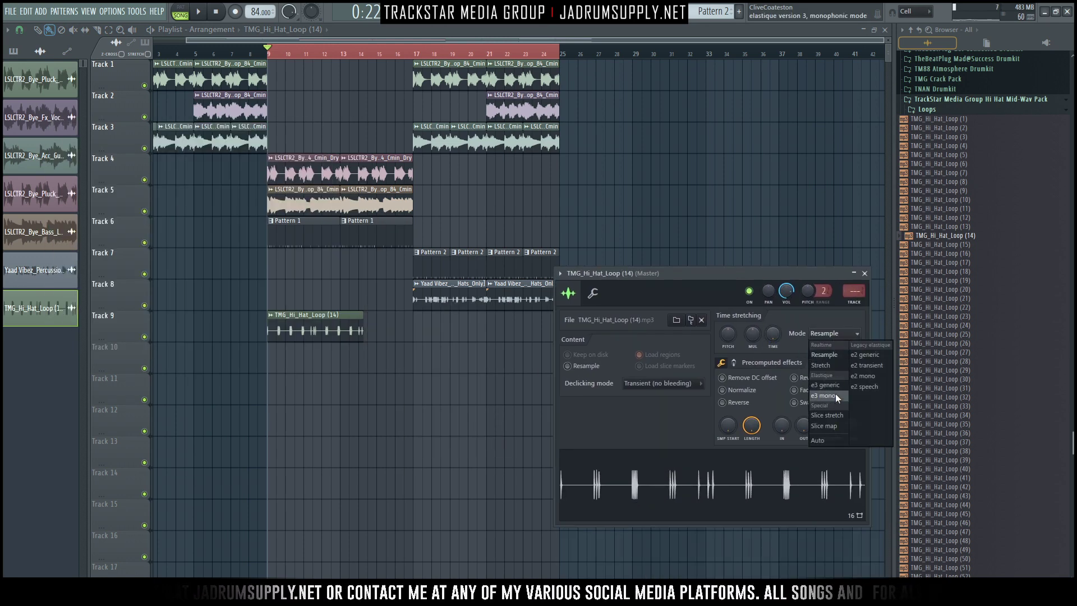
click(830, 440)
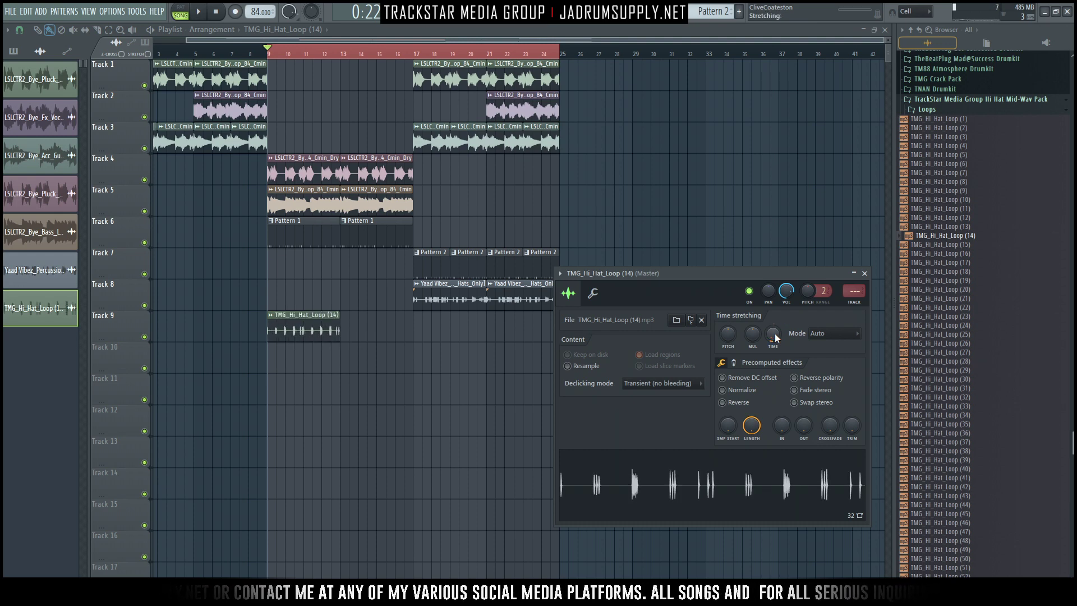
key(Escape)
- Duplicate the TMG_Hi_Hat_Loop (14) clip at bar 13 on track 9 and play the section from bar 9
click(346, 334)
key(space)
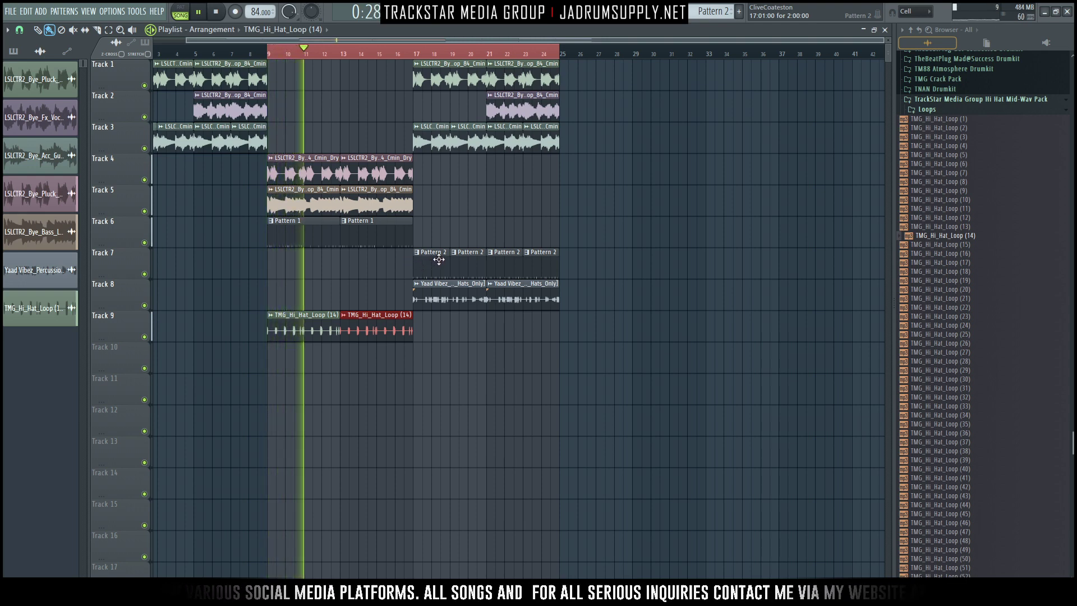
ctrl+click(587, 221)
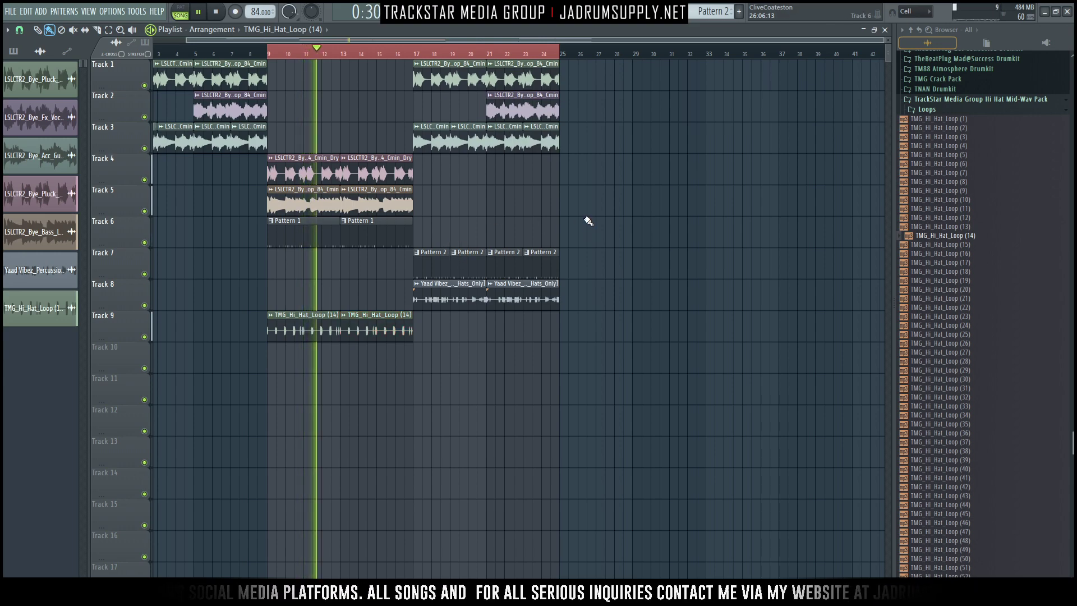
- Try shortening the second bass loop and Pattern 1 clips on tracks 5 and 6 by about half a bar, and audition the transition
scroll(359, 49, up, 3)
drag(355, 41, 228, 47)
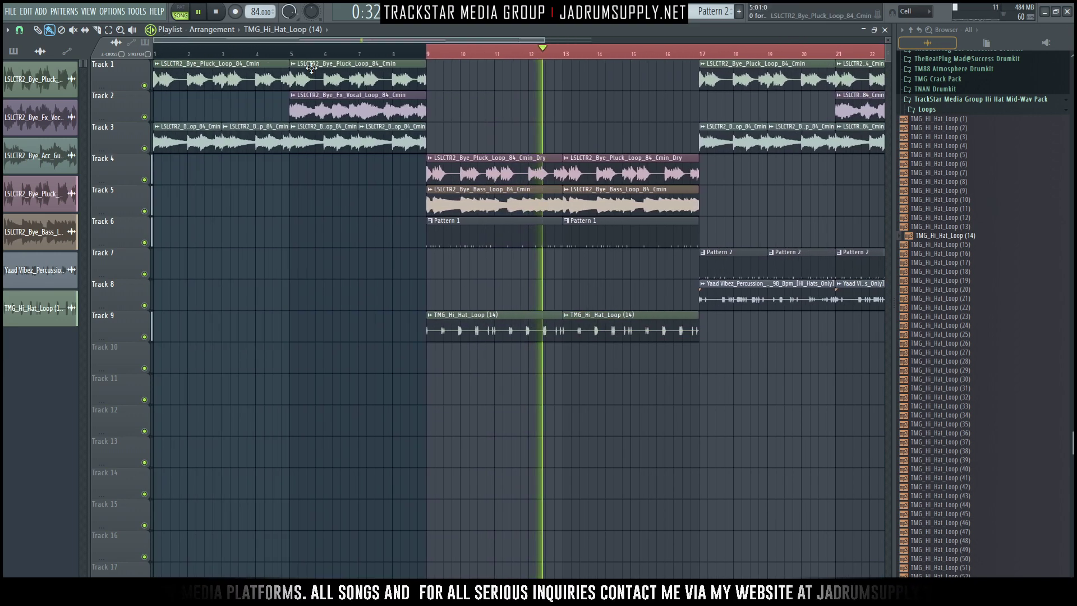
ctrl+right_click(514, 223)
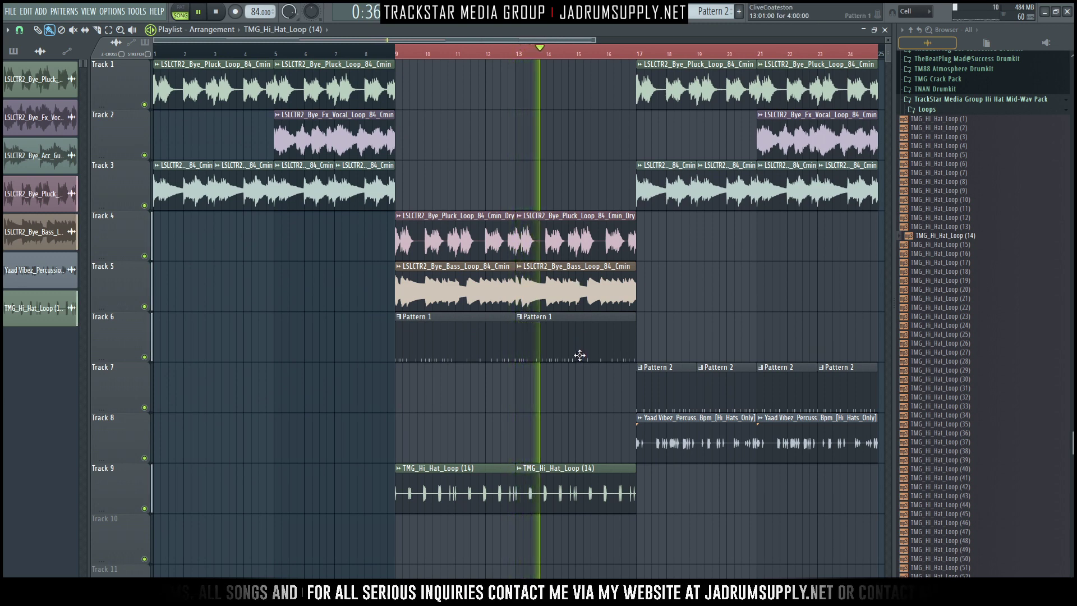
scroll(591, 58, down, 1)
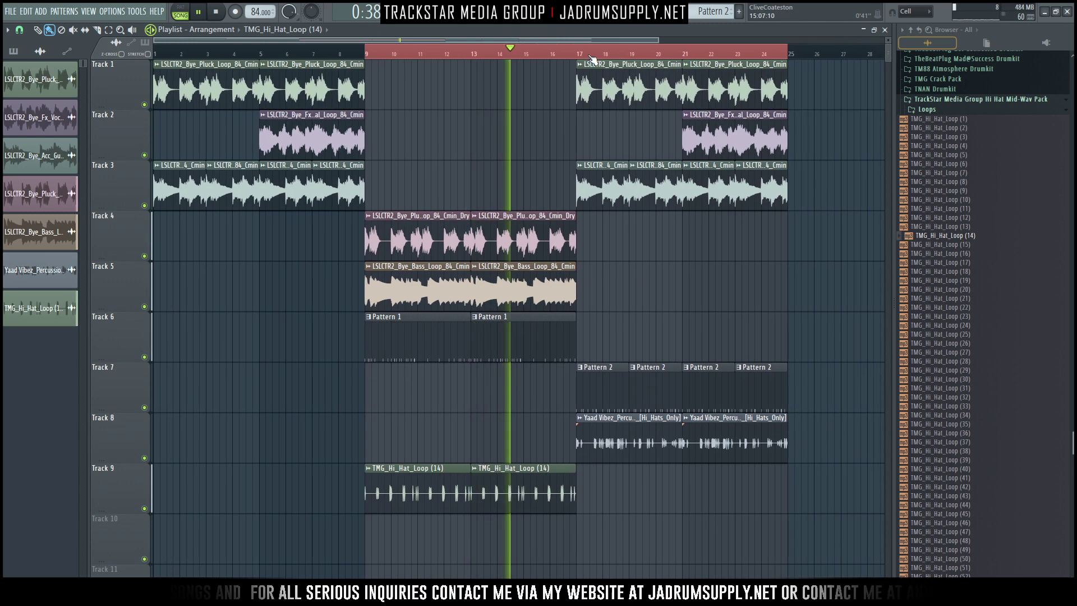
scroll(591, 58, down, 1)
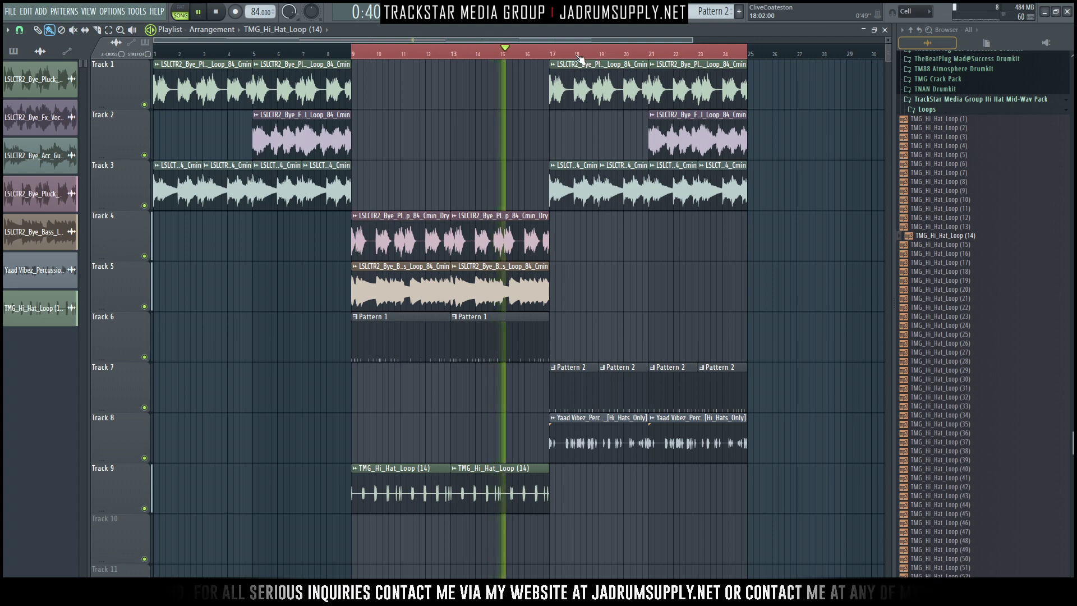
drag(540, 269, 541, 372)
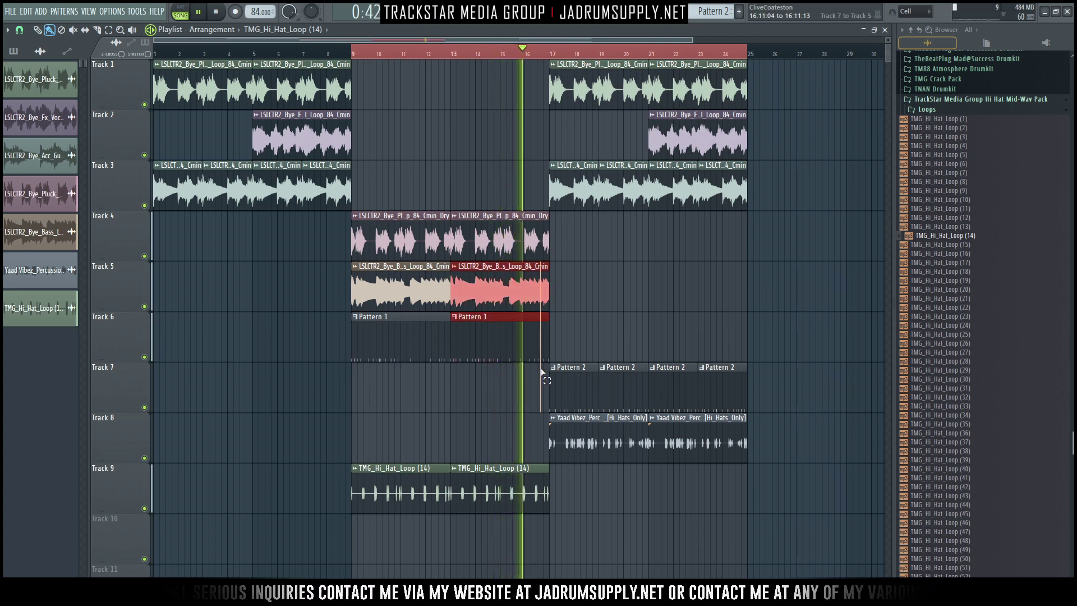
drag(547, 332, 542, 332)
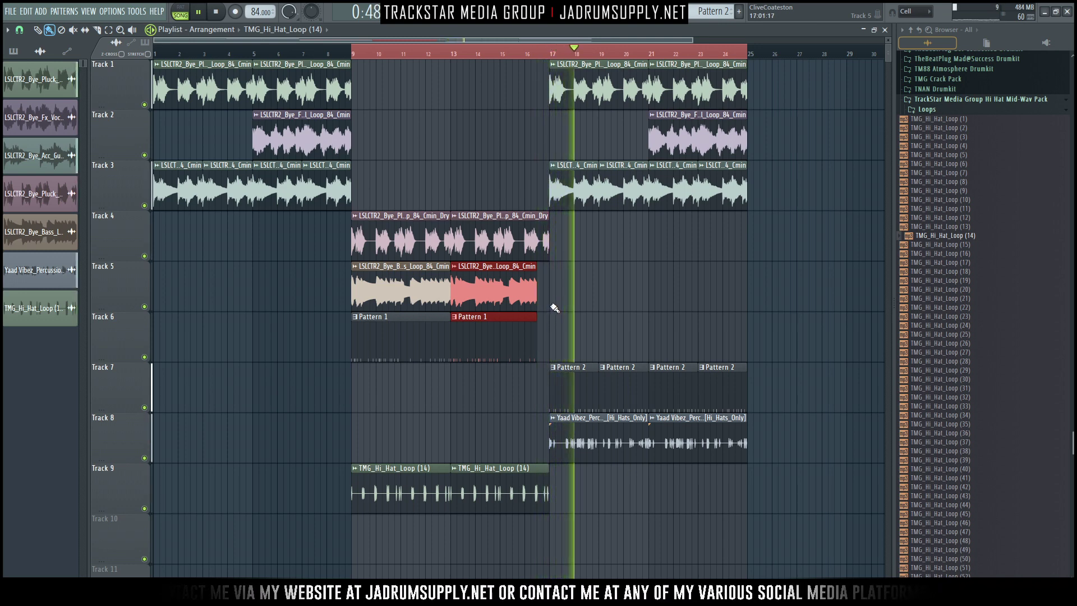
key(space)
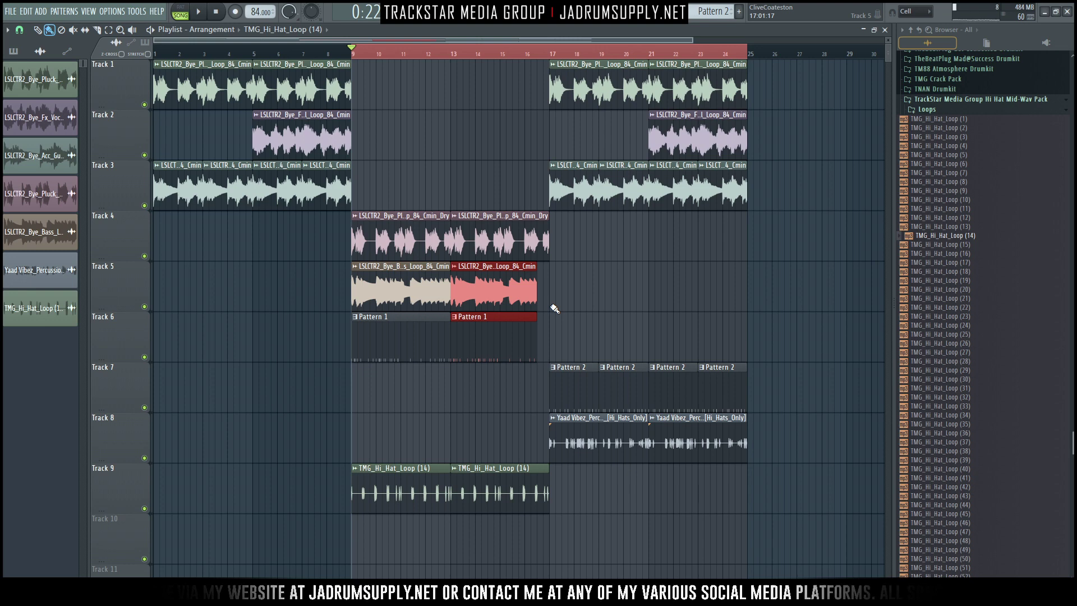
- Extend the second bass loop and Pattern 1 clips on tracks 5 and 6 back to bar 17
ctrl+click(619, 285)
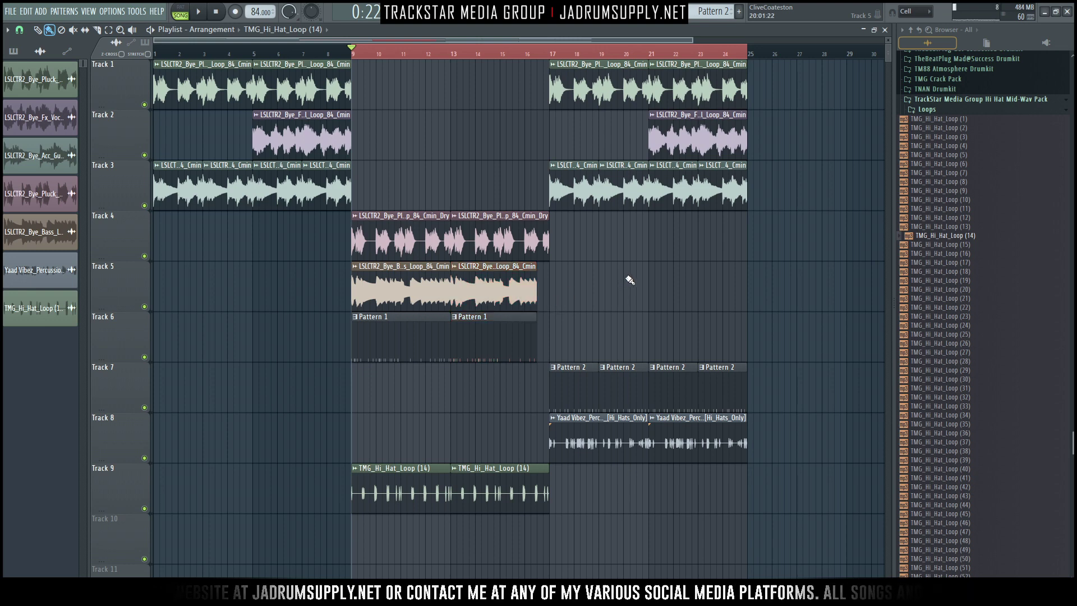
click(576, 286)
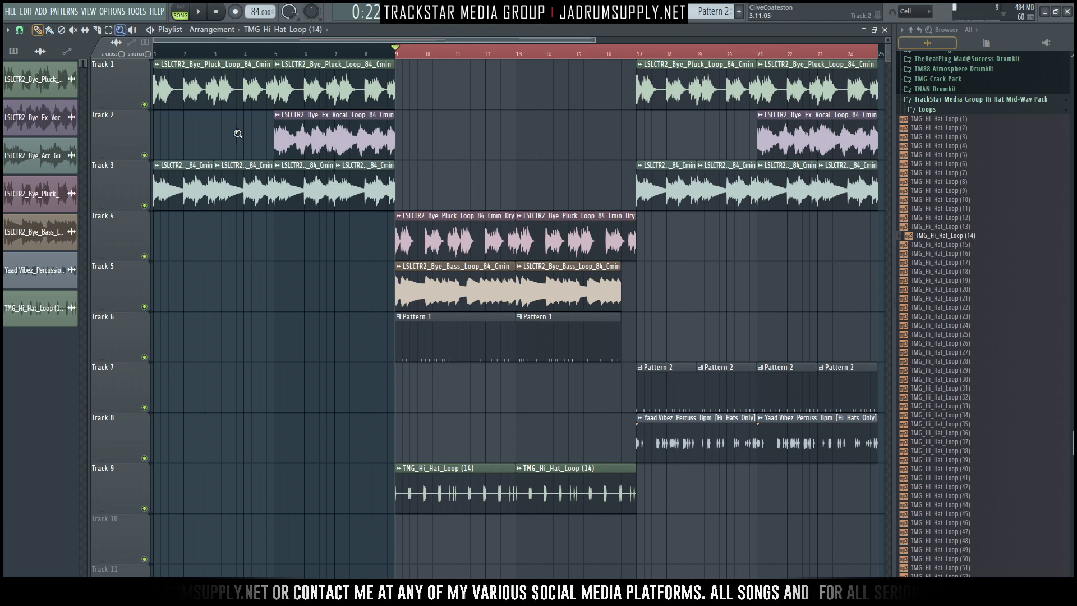
right_click(664, 297)
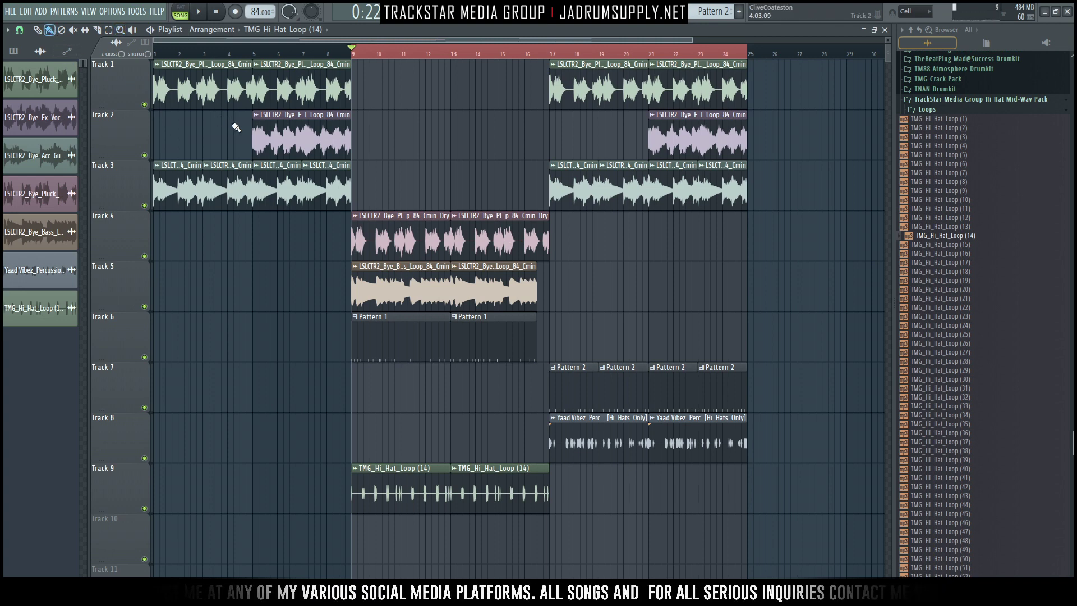
drag(554, 329, 528, 287)
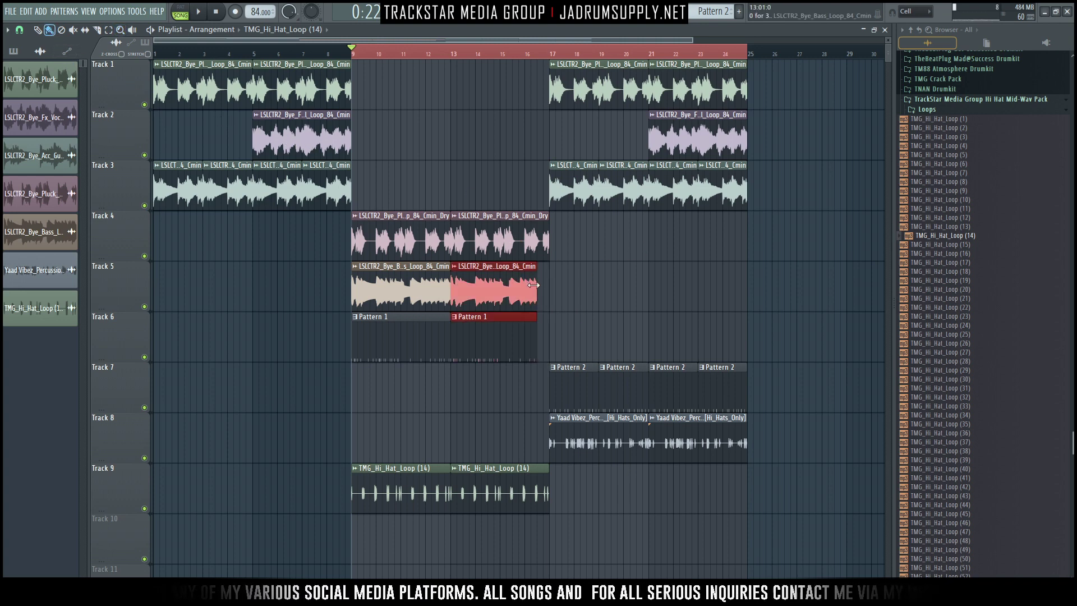
click(590, 279)
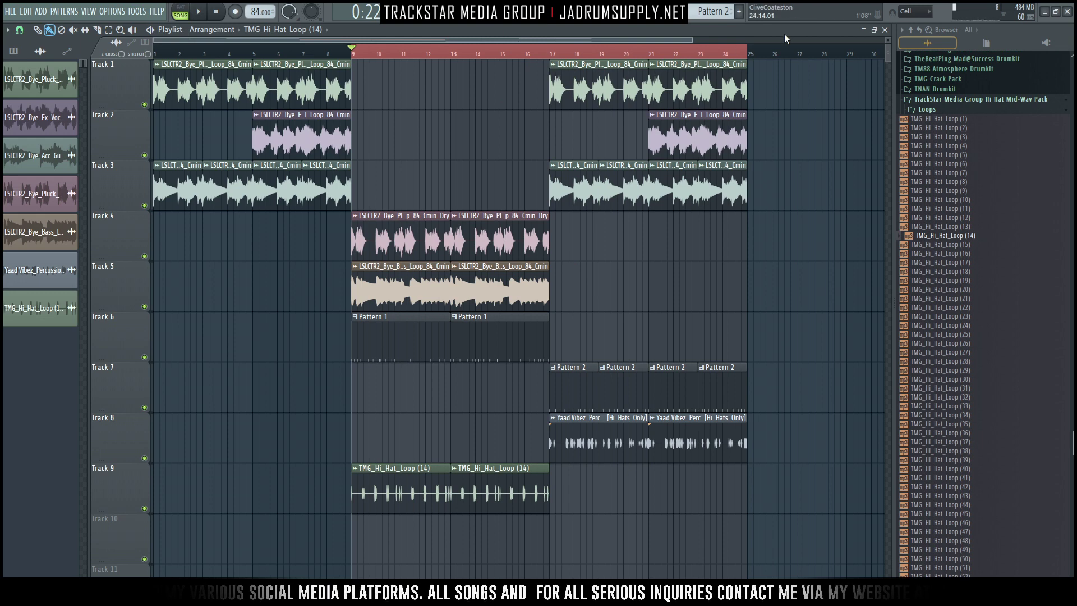
- Reduce the track height, clear the time selection and start playback from bar 1
drag(887, 43, 886, 94)
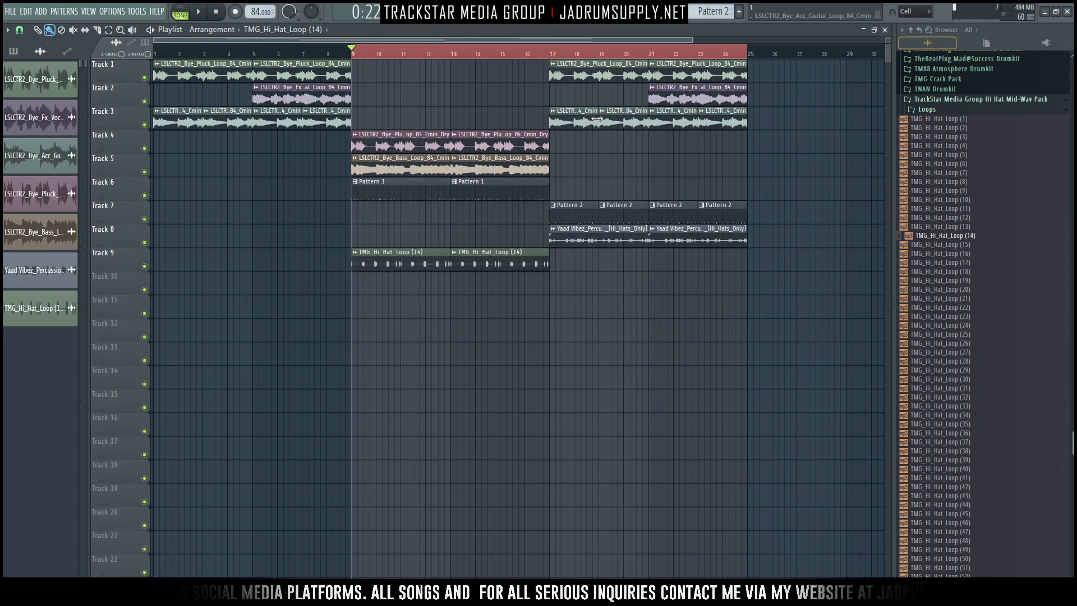
scroll(552, 56, down, 3)
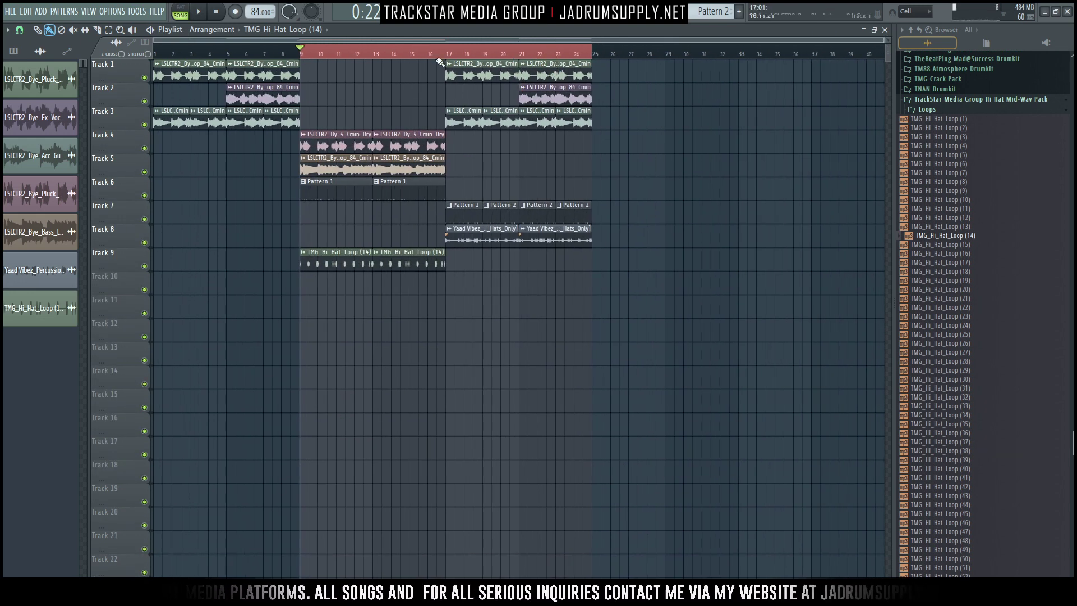
drag(580, 57, 116, 52)
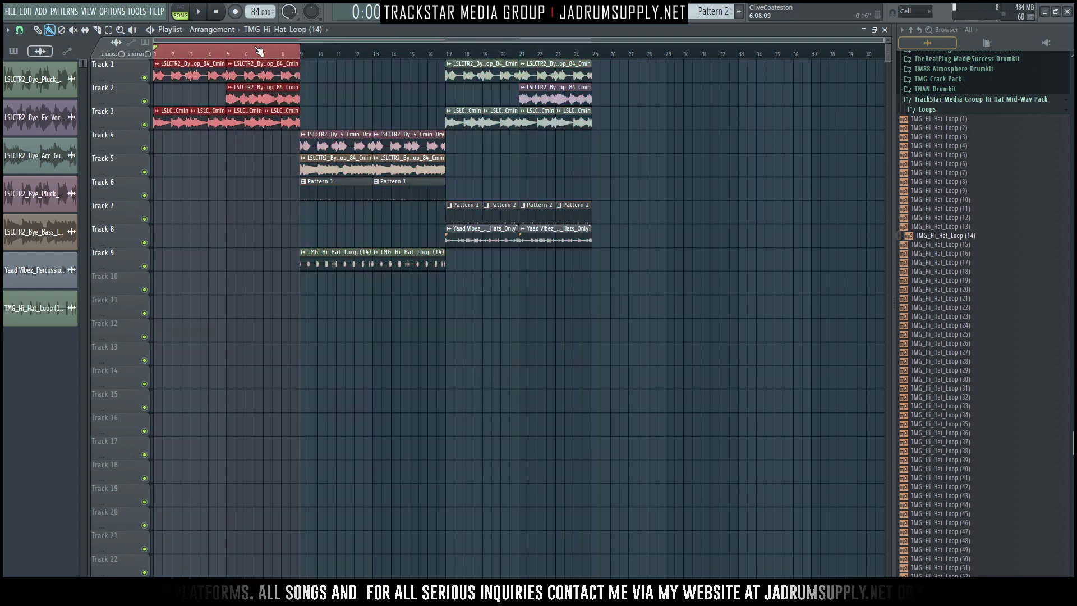
ctrl+click(303, 53)
ctrl+click(310, 308)
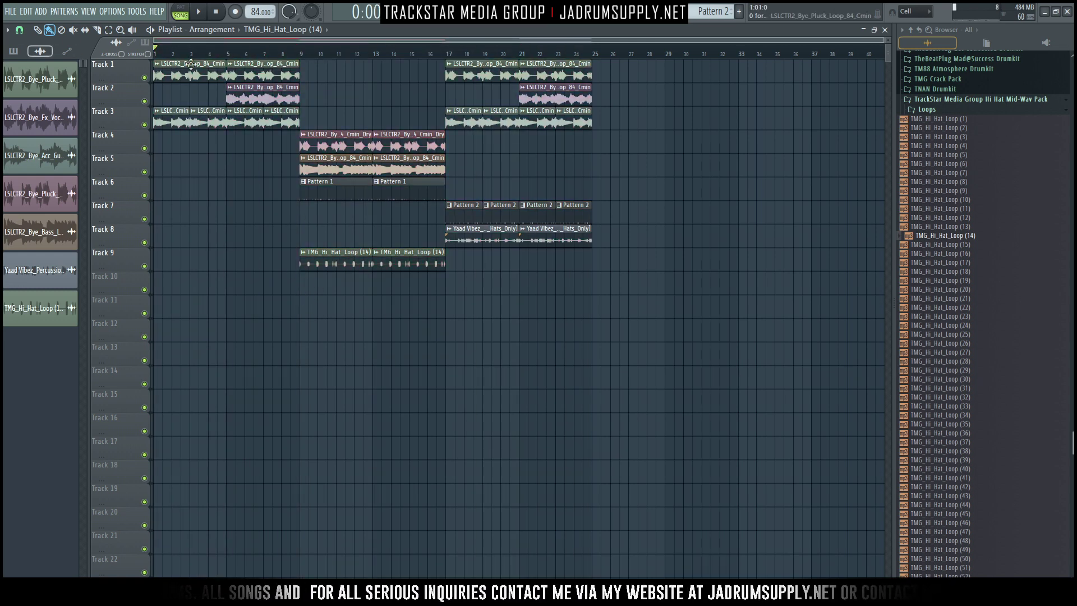
key(space)
- Select all clips between bars 9 and 25 and duplicate them on the same tracks starting at bar 25
drag(664, 365, 318, 59)
drag(332, 135, 625, 136)
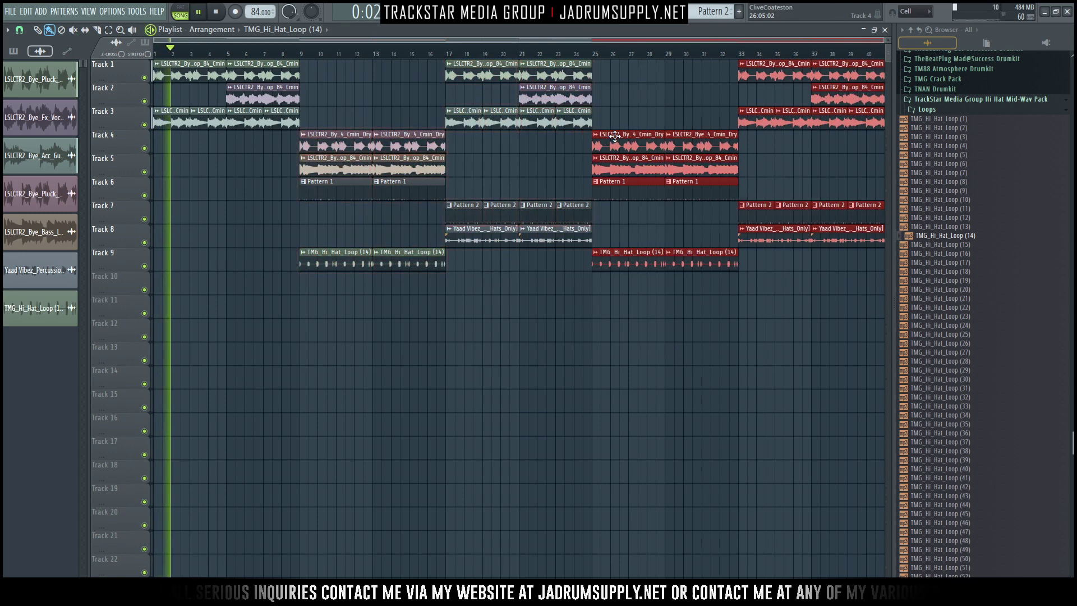
- Review Pattern 1's kick notes in the piano roll and its drum channels during playback, return to the playlist and stop the song
scroll(491, 59, down, 2)
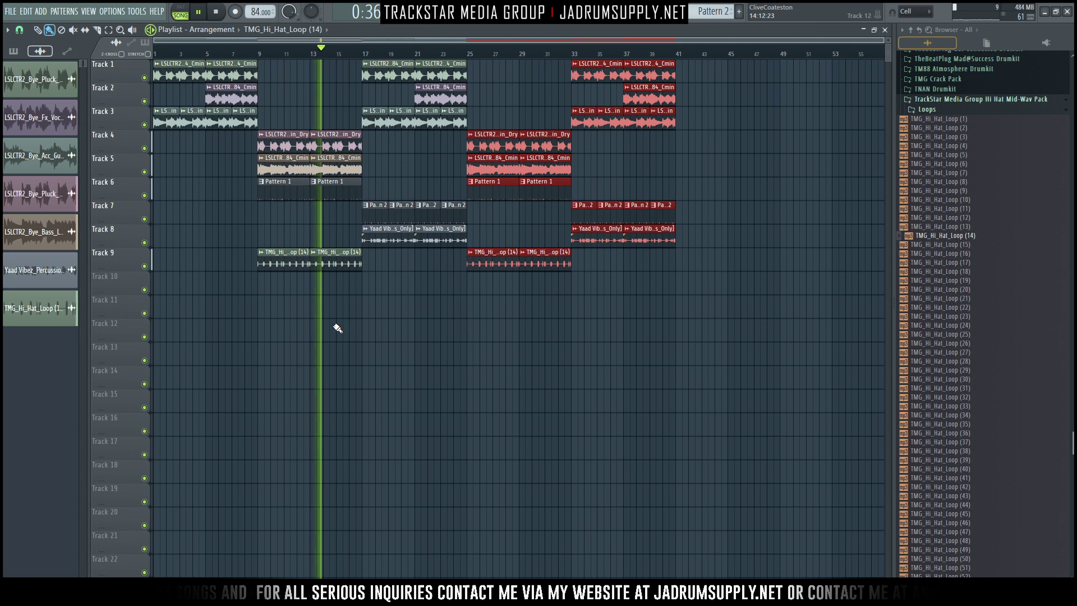
key(F6)
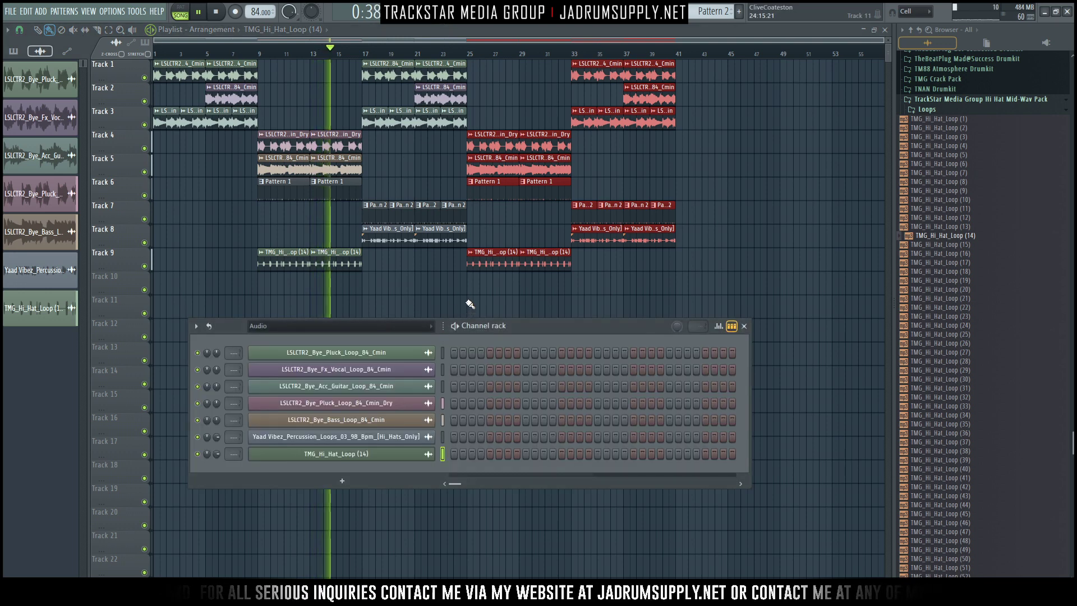
double_click(339, 187)
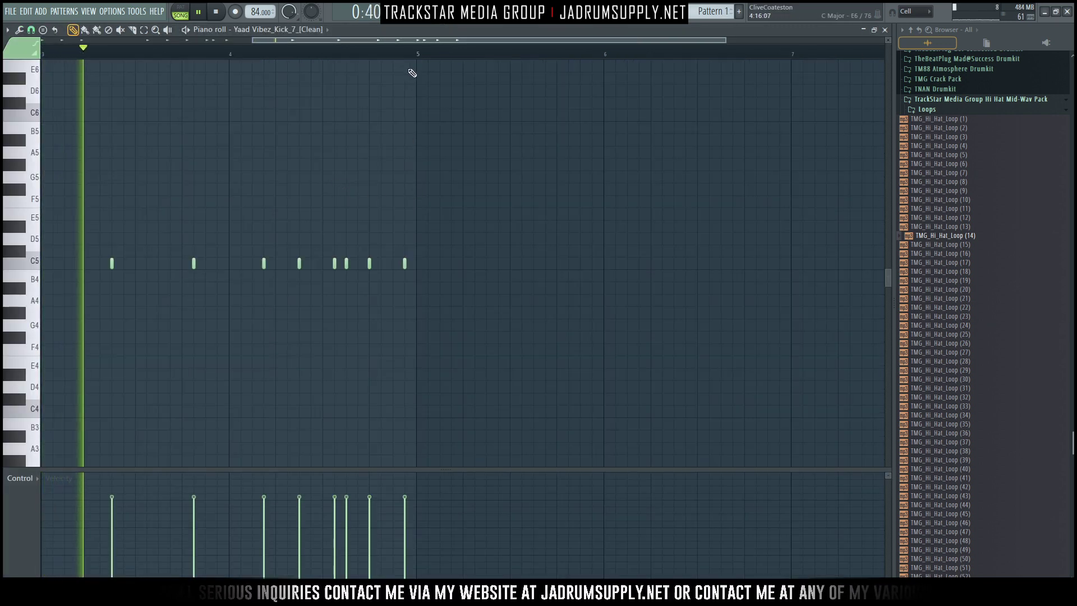
key(F6)
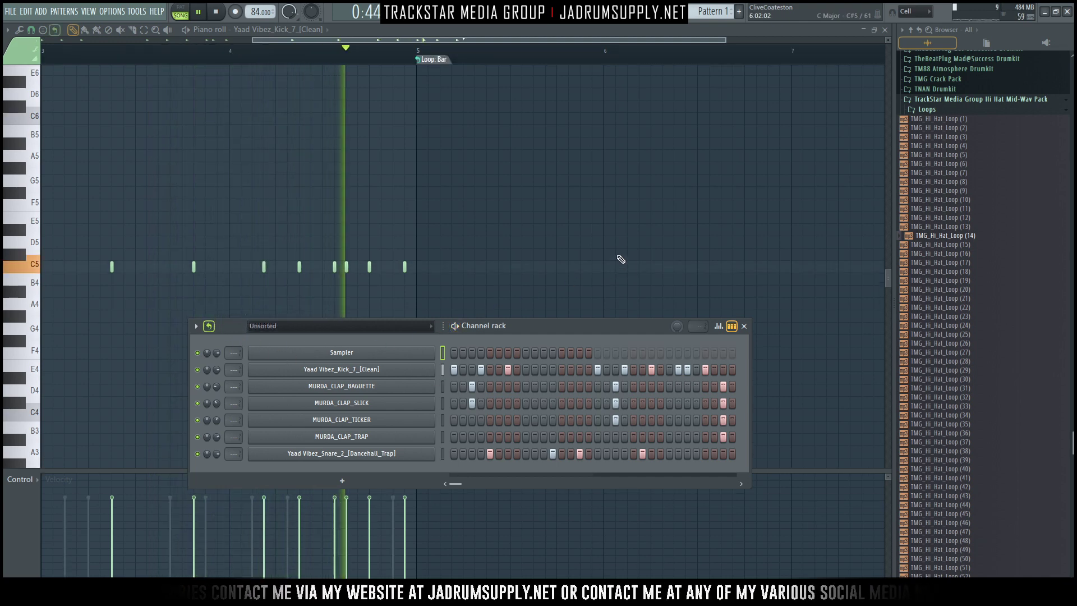
click(421, 15)
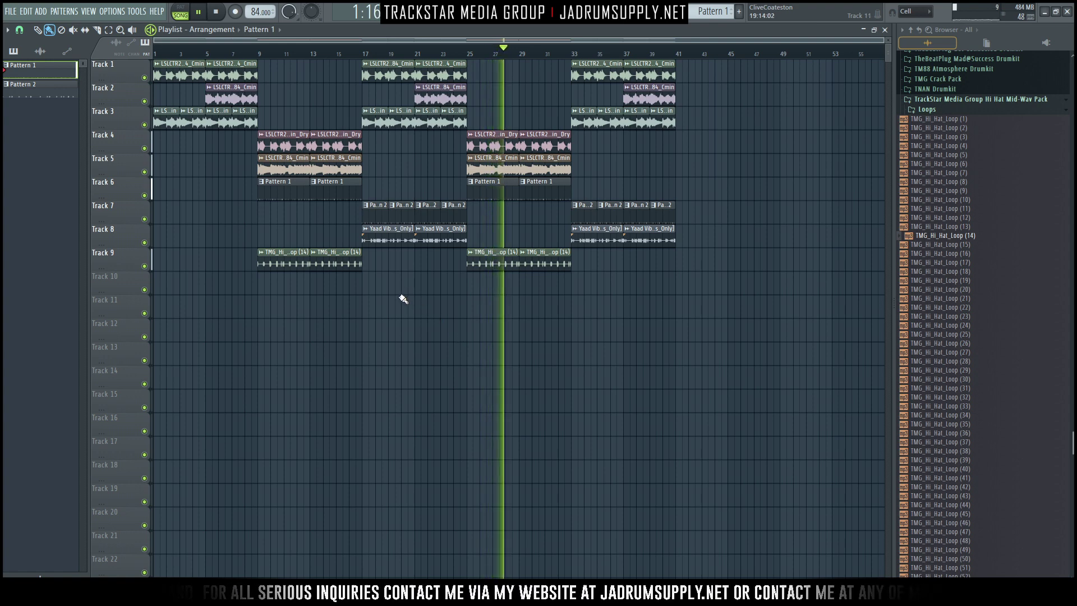
key(space)
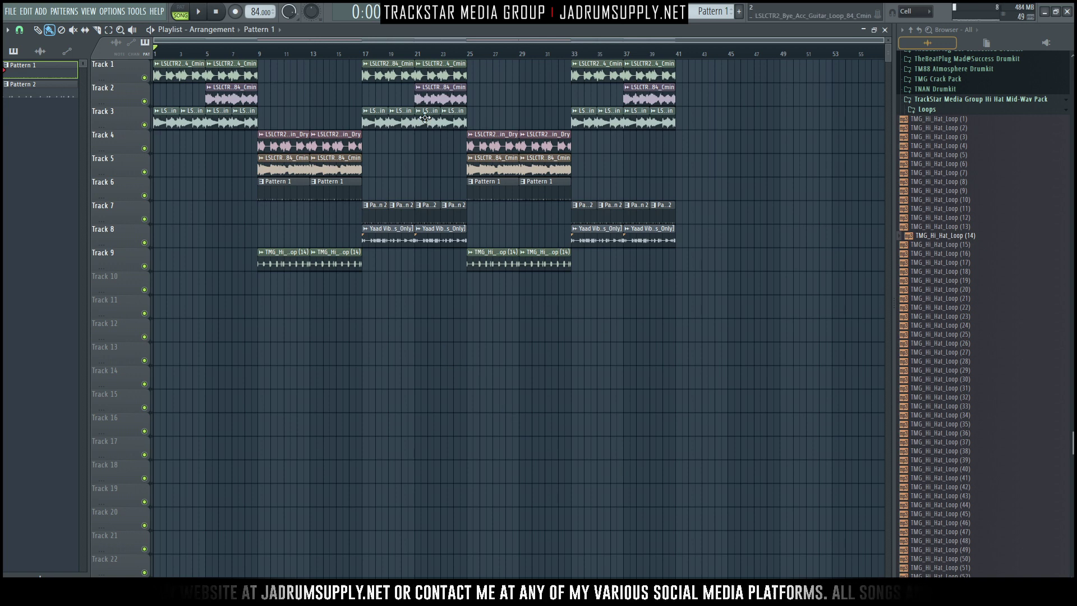
ctrl+right_click(391, 99)
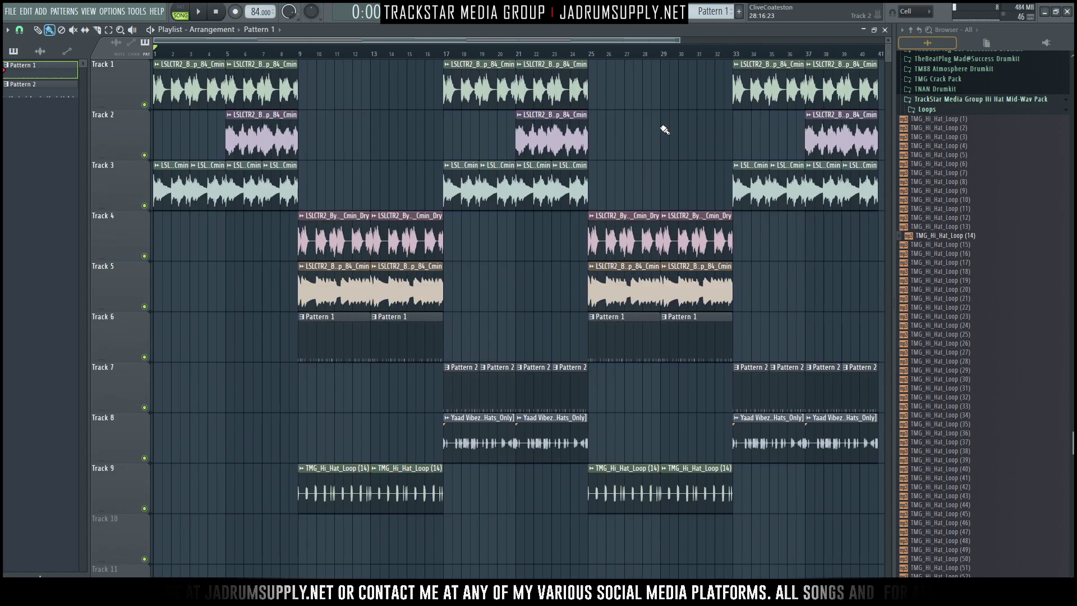
drag(888, 39, 887, 41)
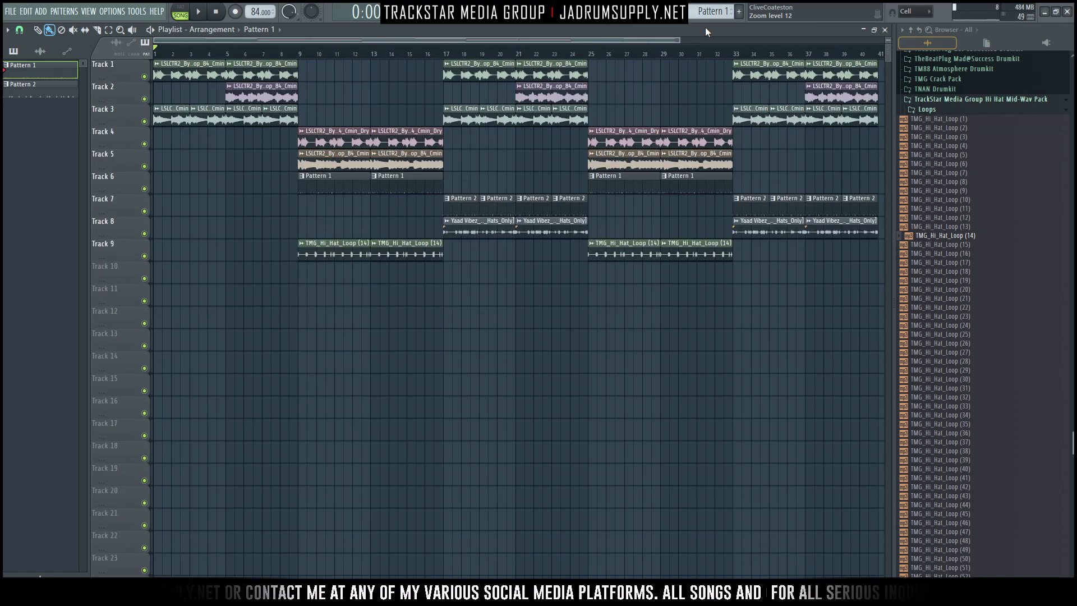
scroll(657, 56, down, 4)
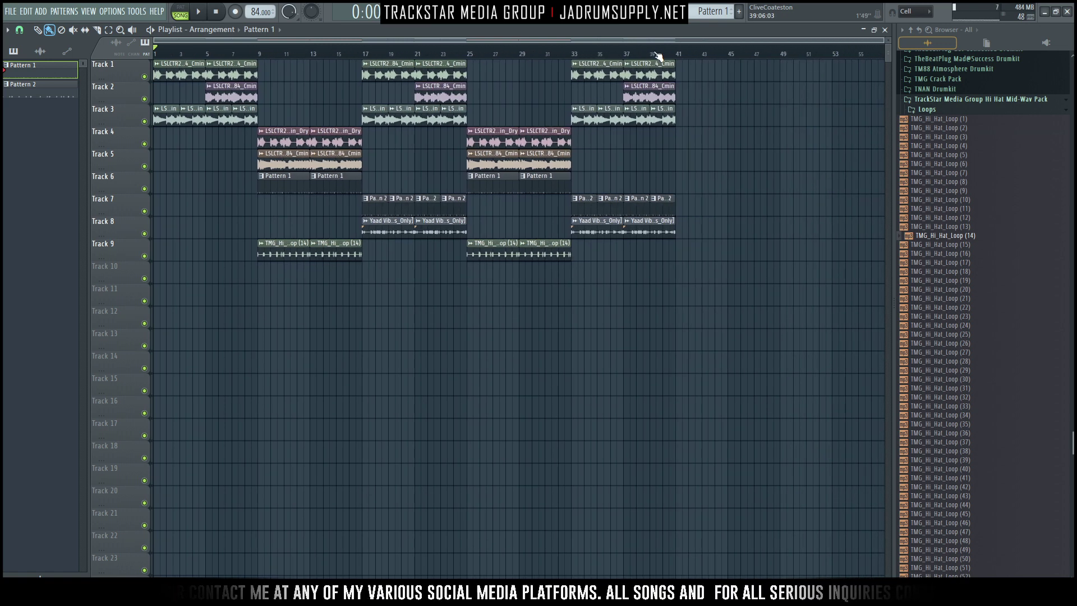